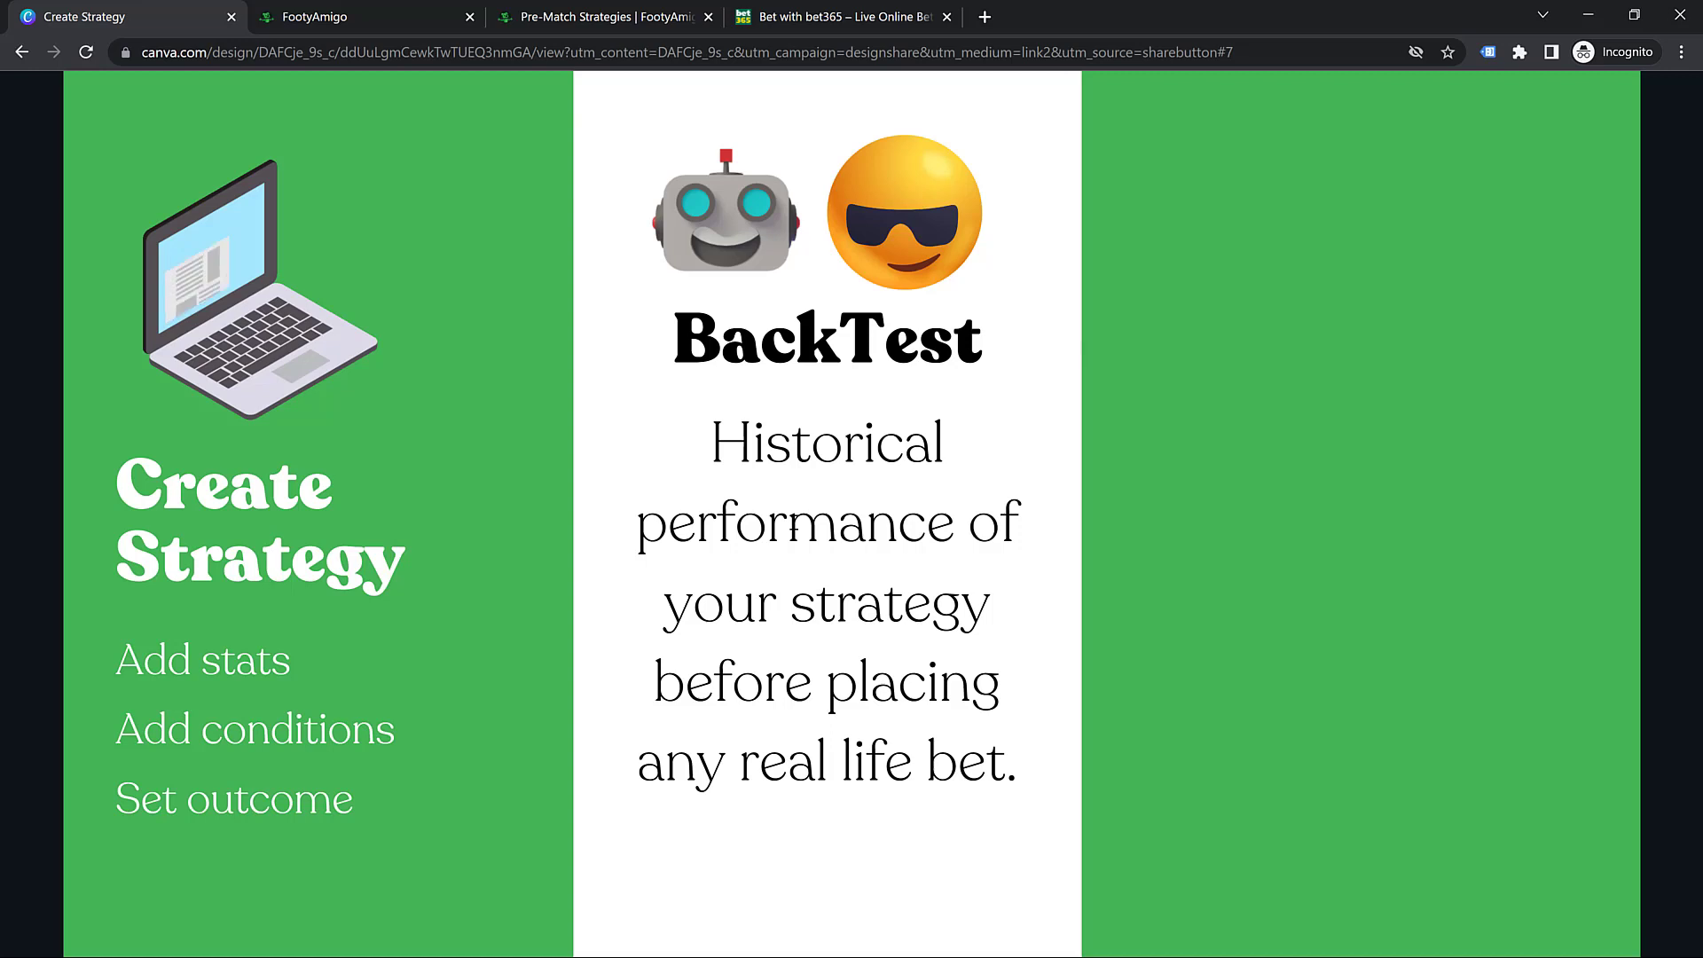
Page through the presentation slides comparing the create, backtest and place-bets workflow with the earlier one that tweaks strategies after betting.
key(Right)
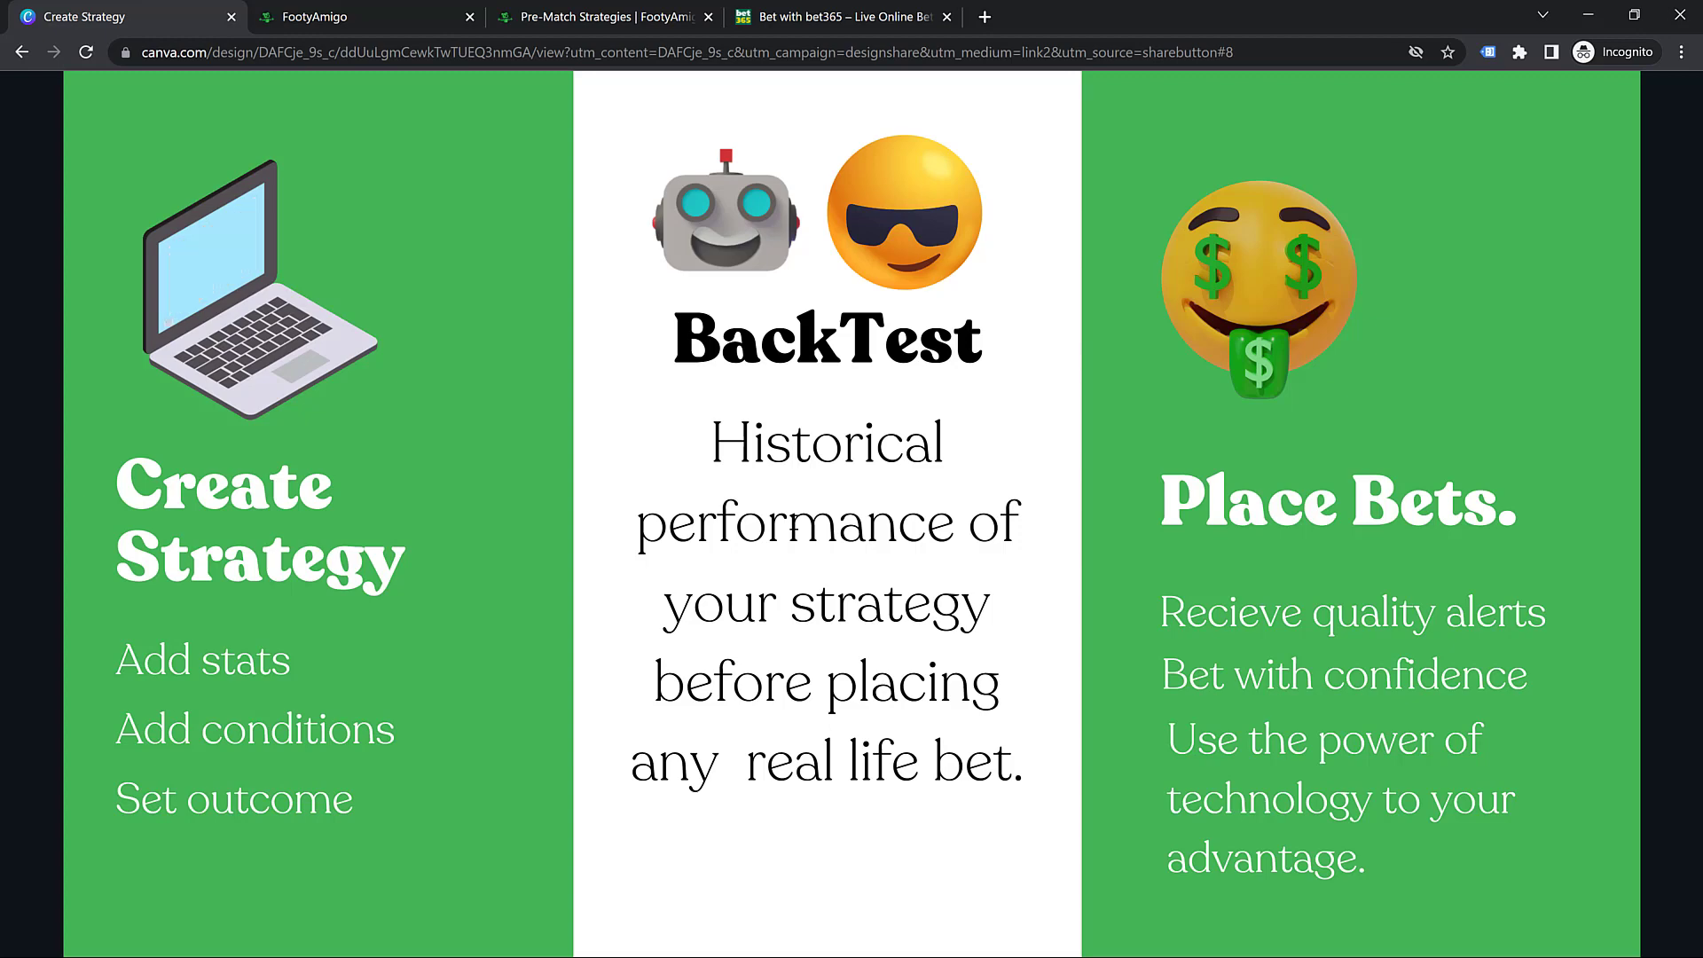
key(Left)
key(Left)
key(Left)
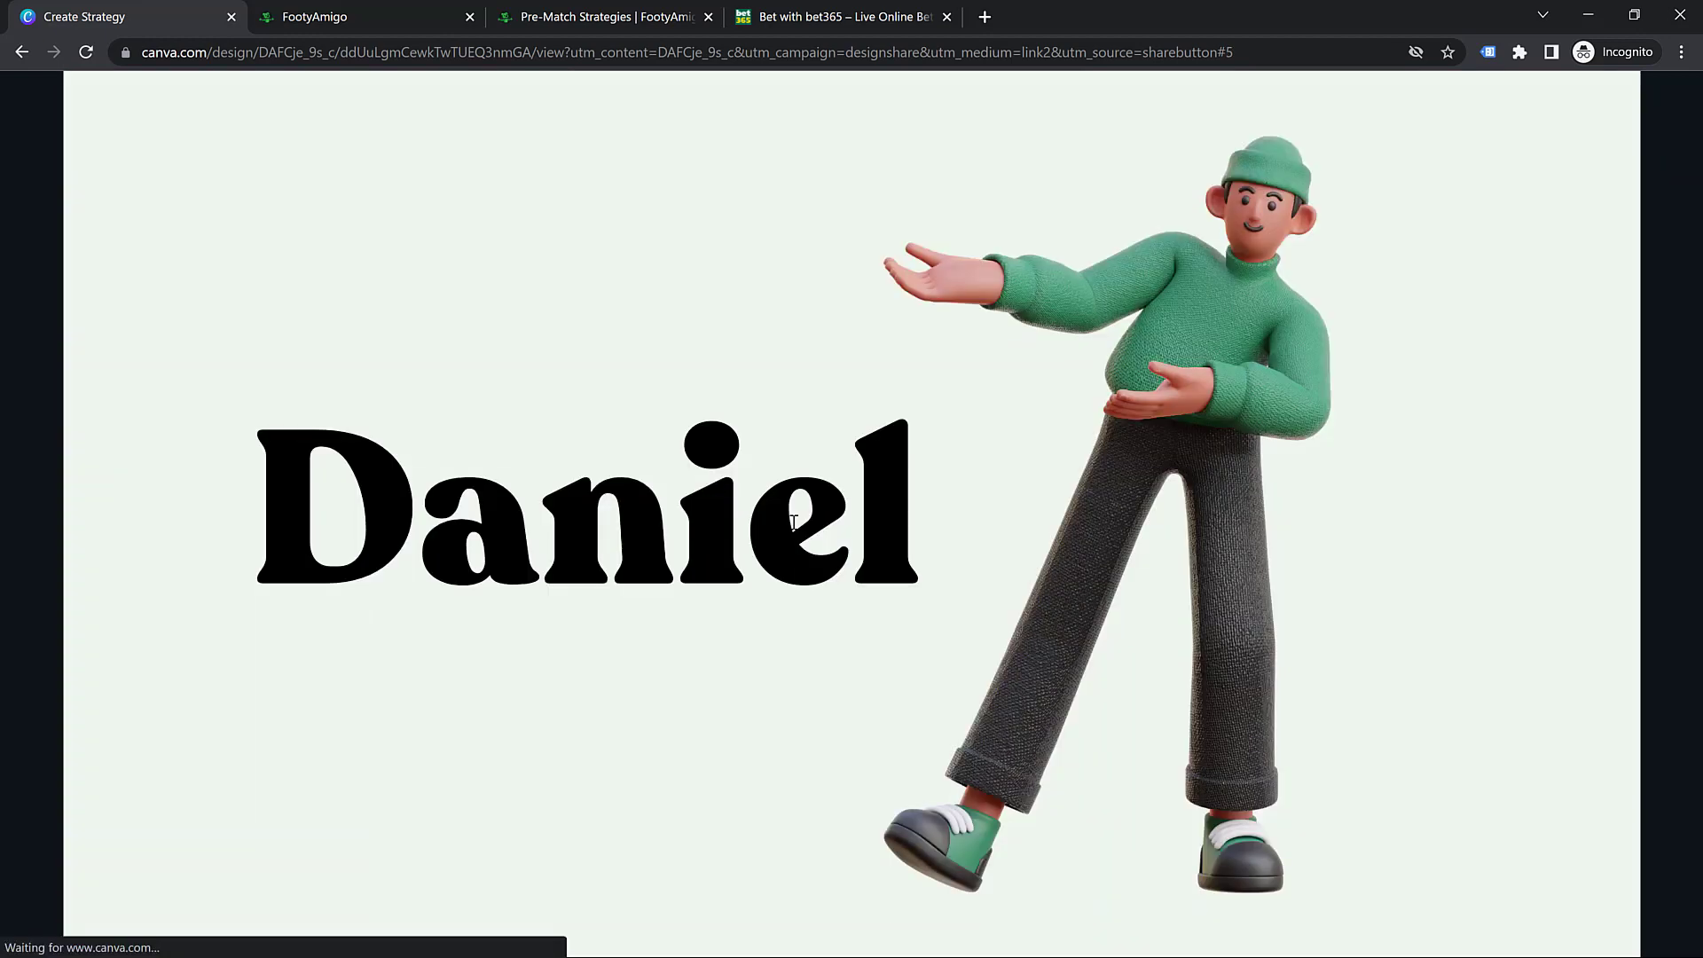
key(Left)
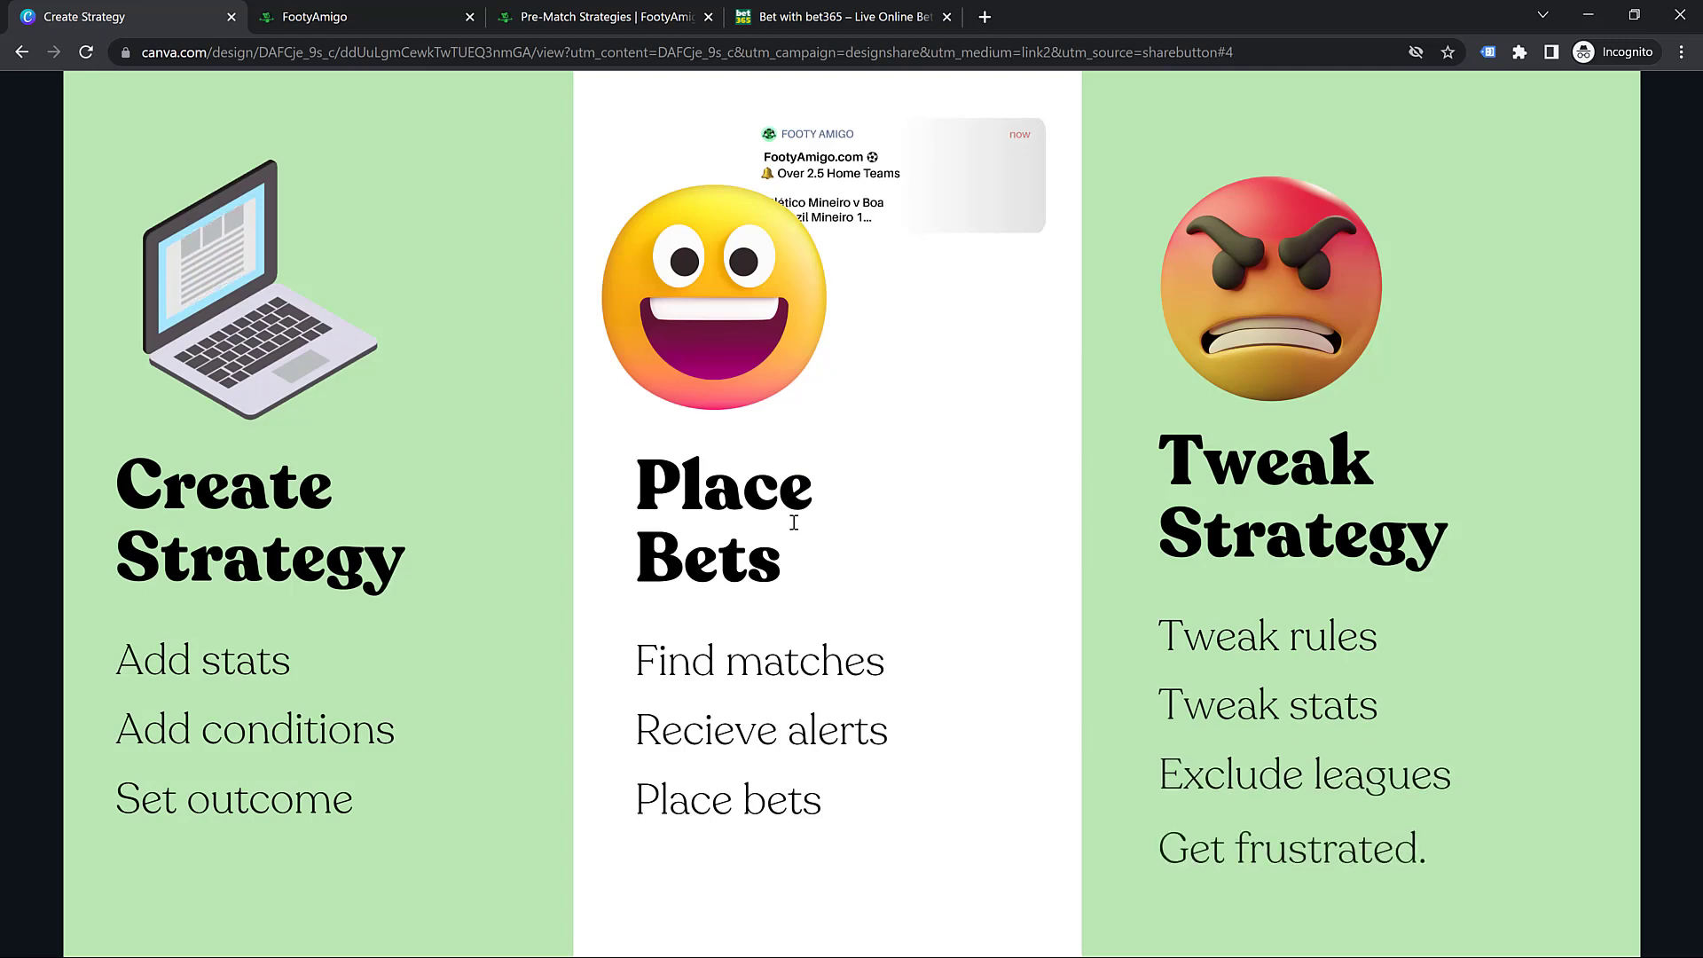
key(Right)
key(Right)
key(Right)
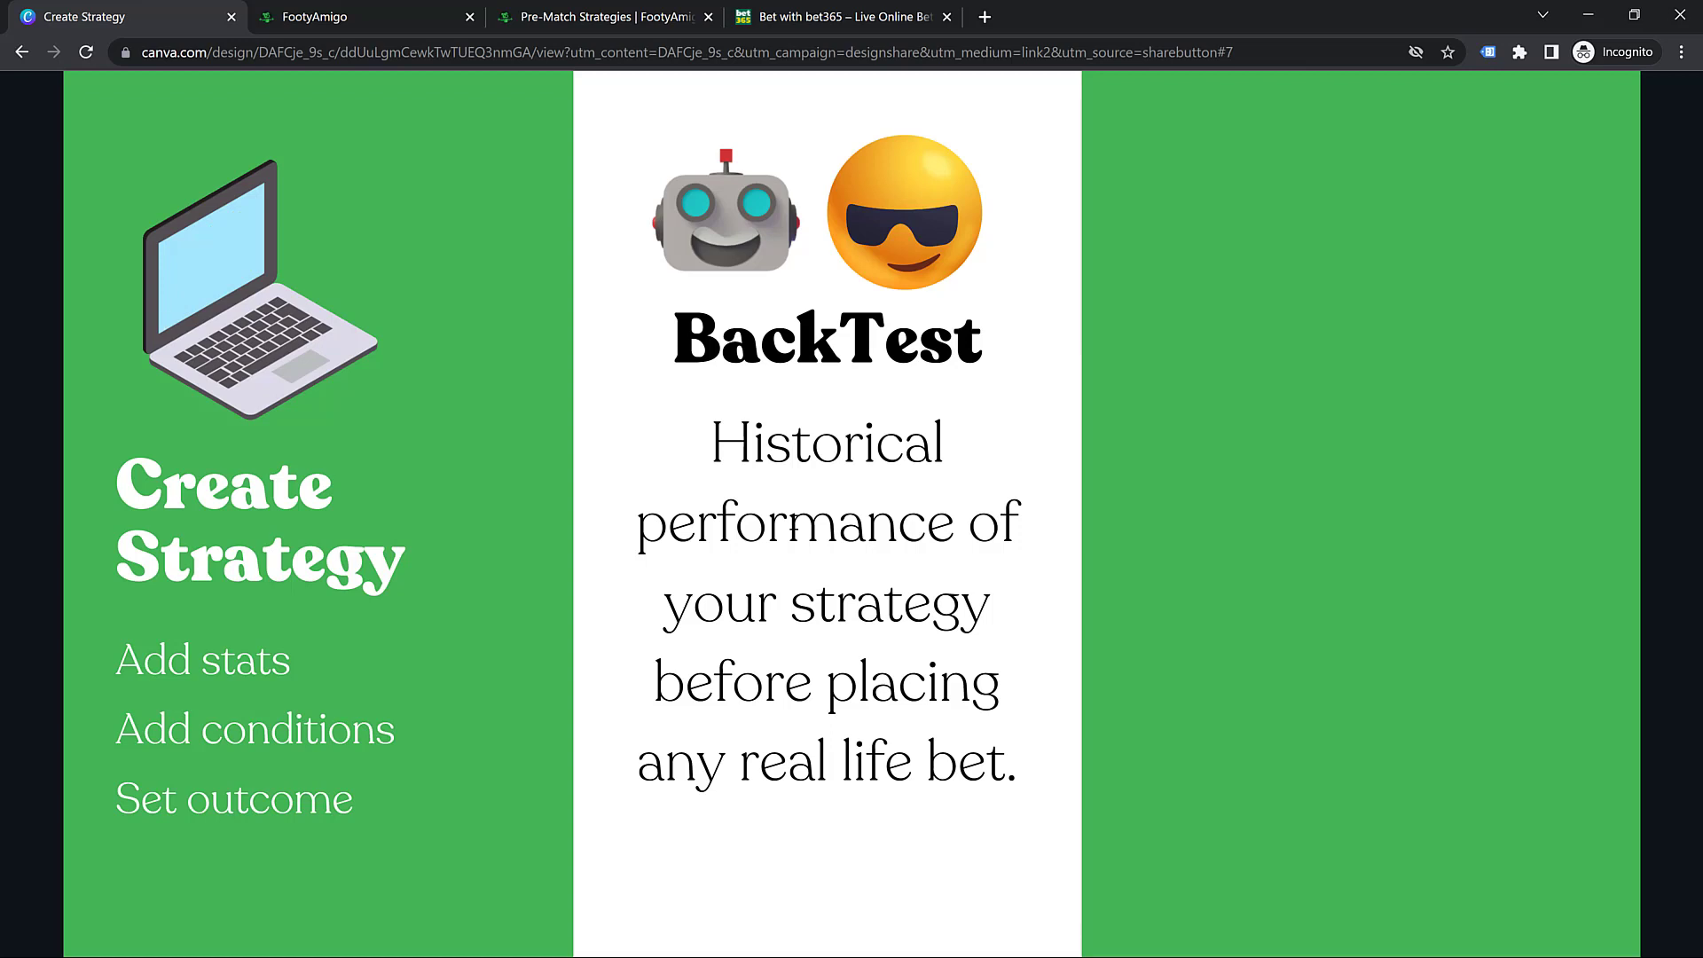
key(Right)
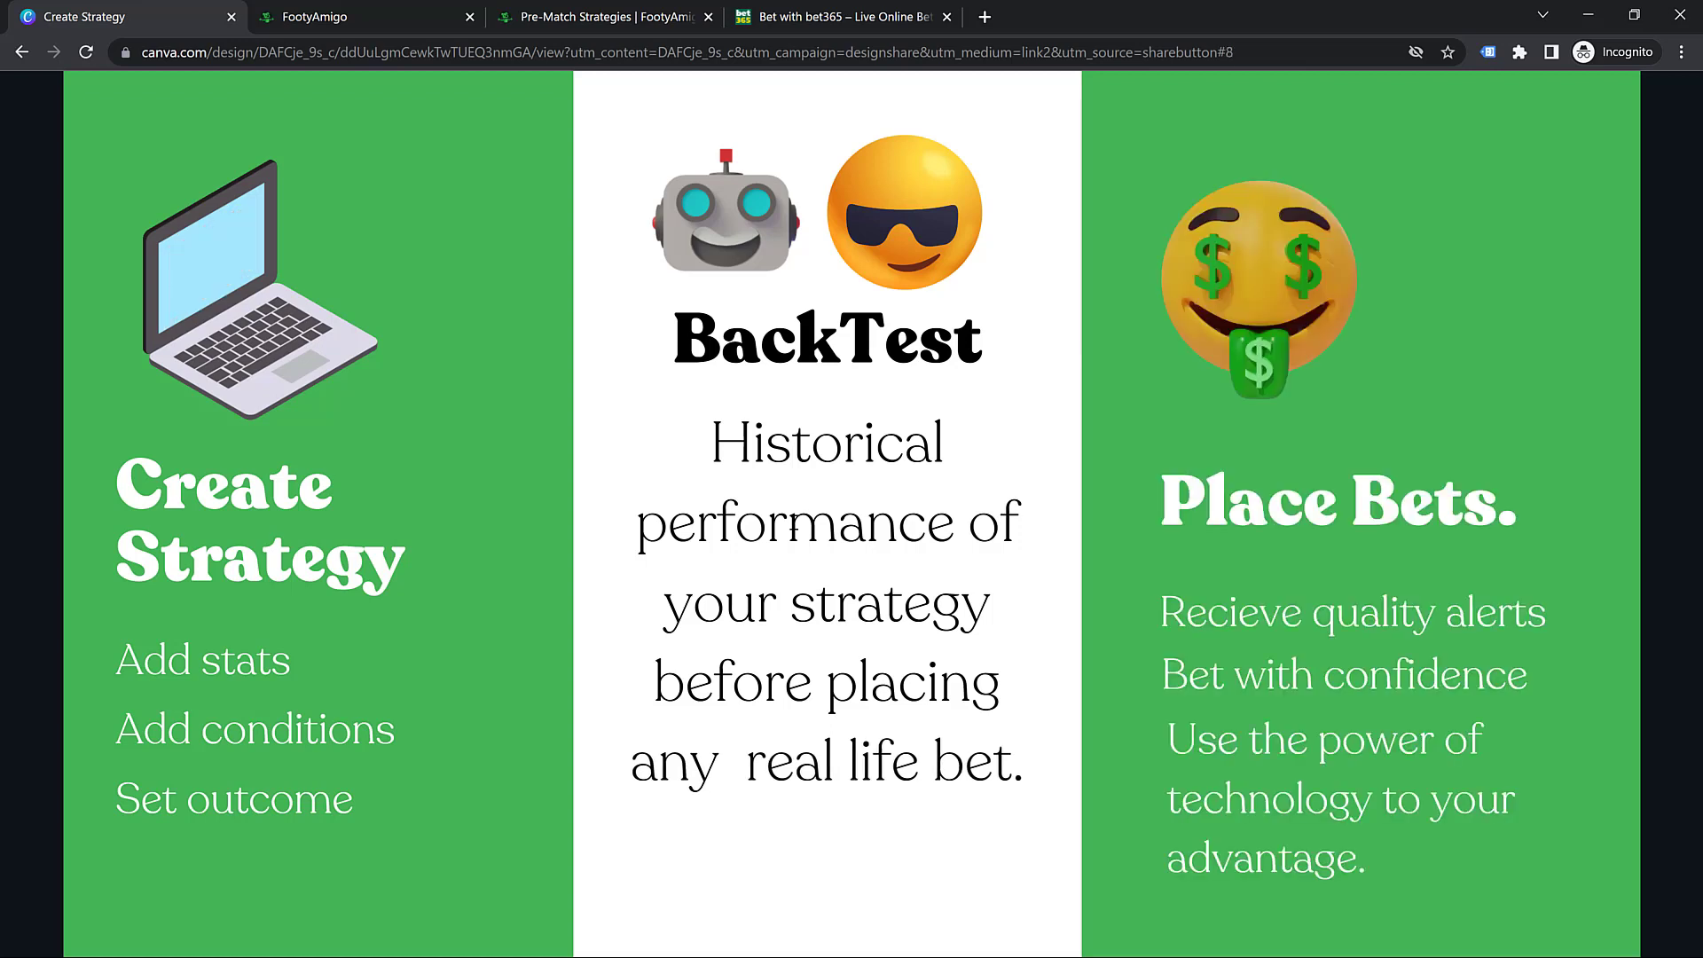
key(Right)
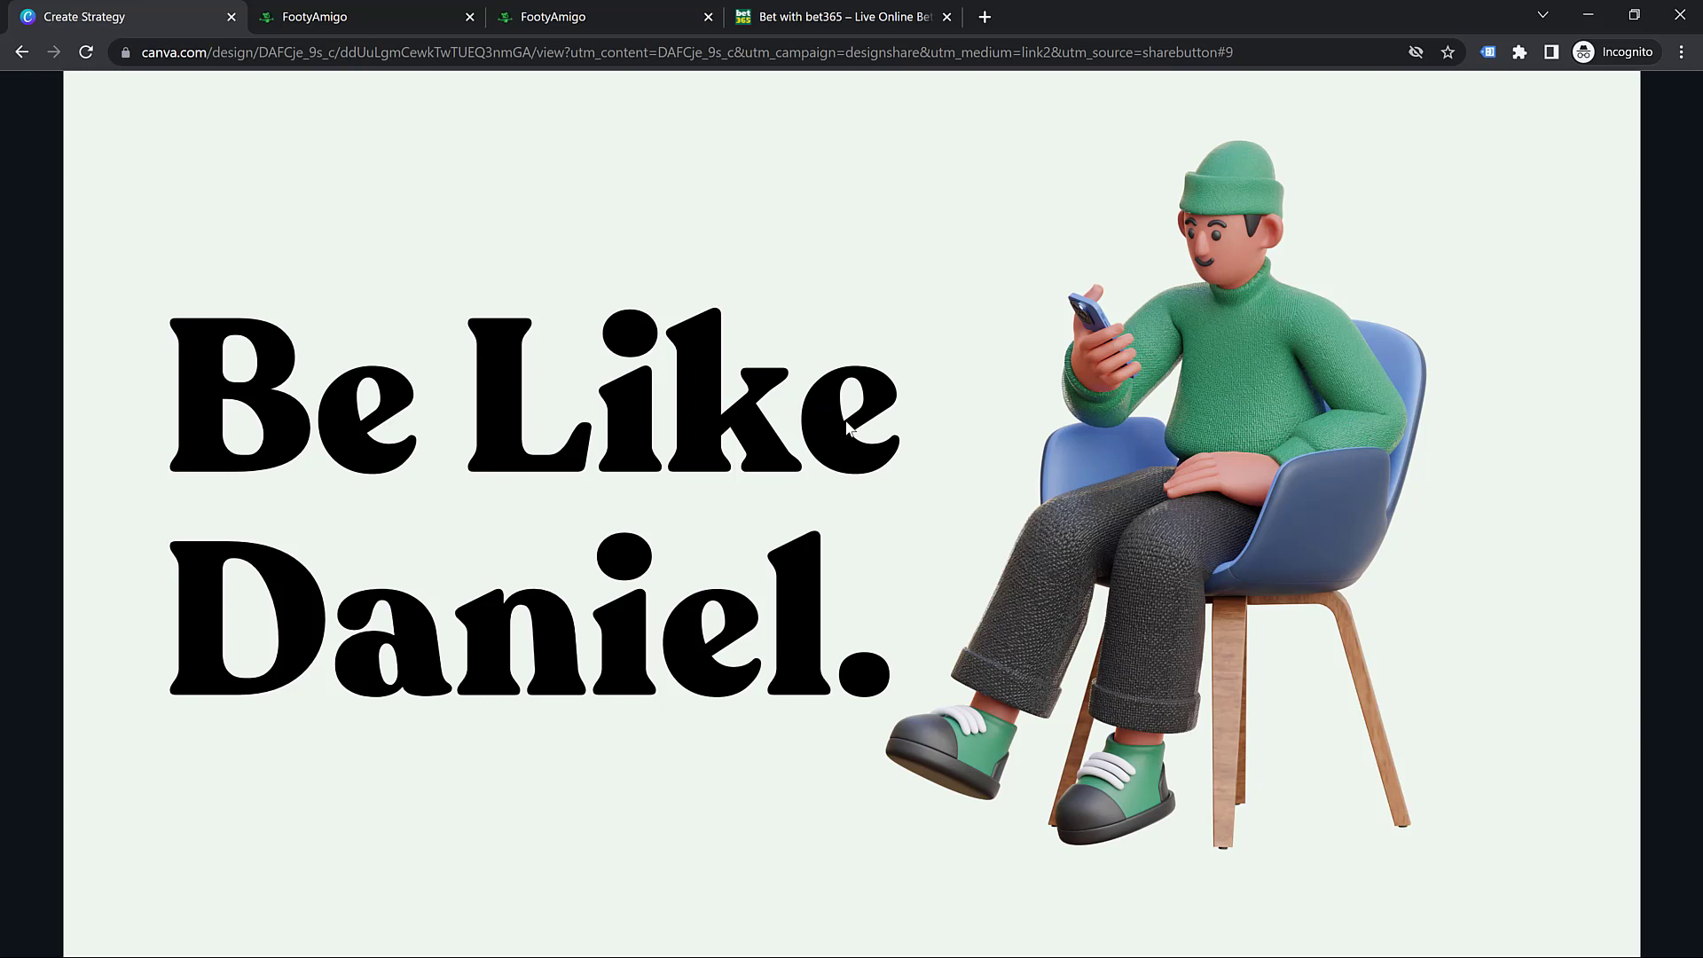
Switch to FootyAmigo and review the Over 0.5 1H Goals strategy's backtest performance for 30 days, 3 months, 6 months and 7 days.
click(377, 9)
scroll(535, 450, up, 1)
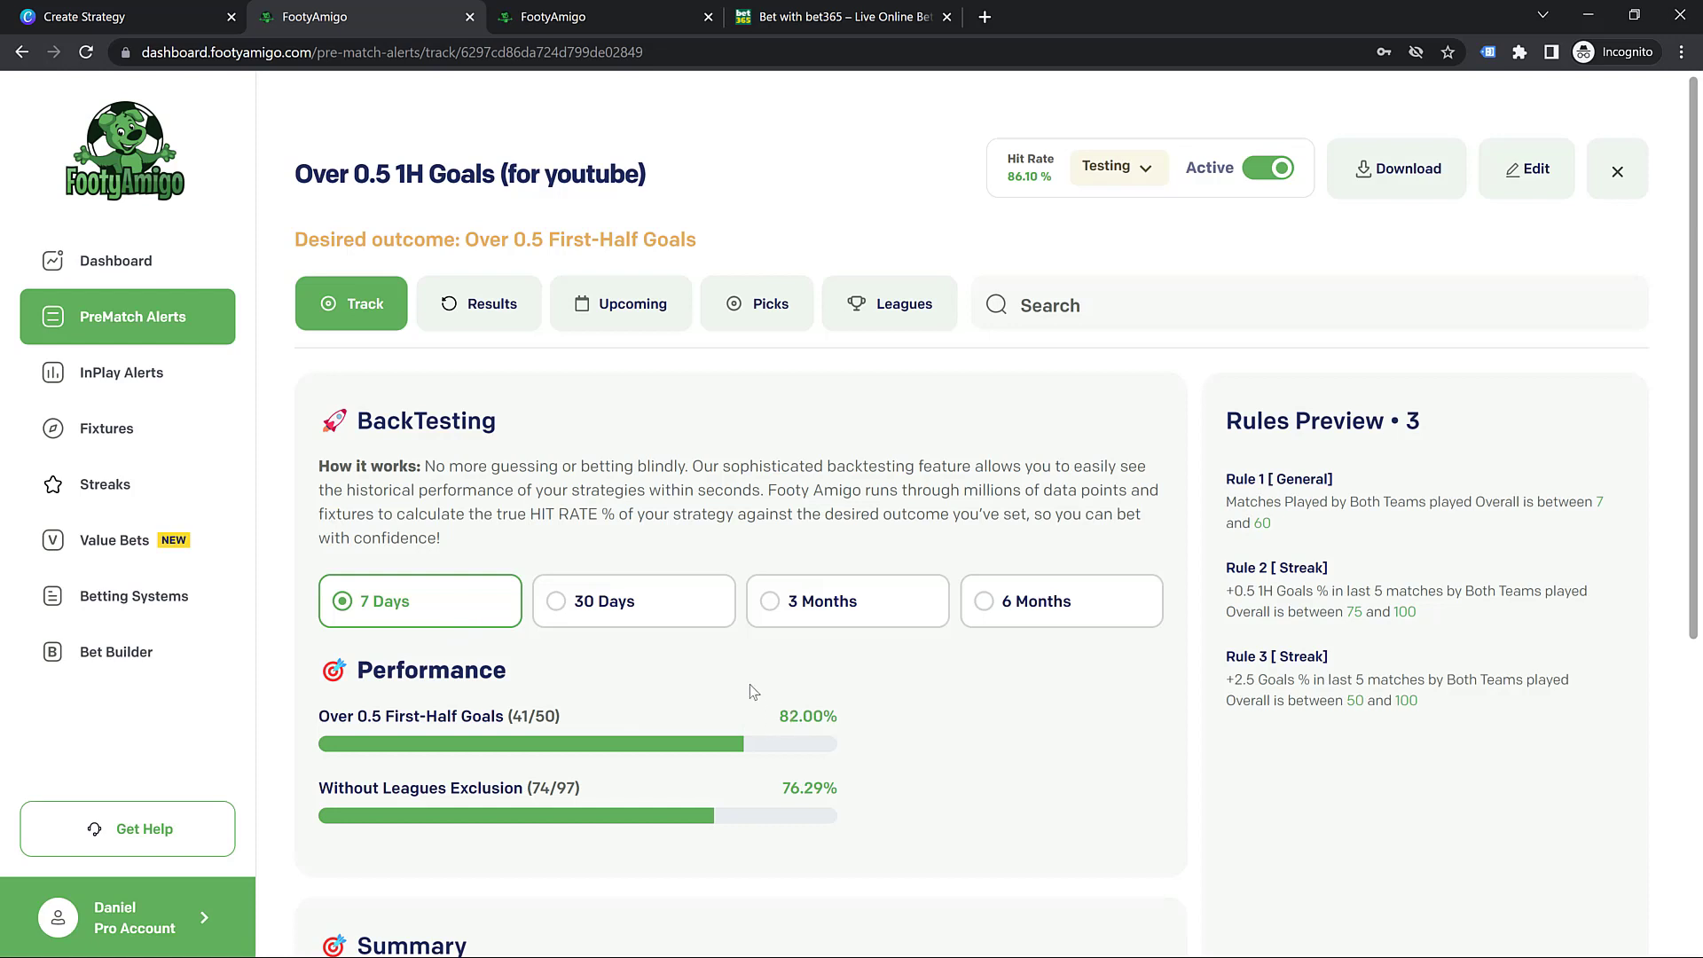
click(610, 598)
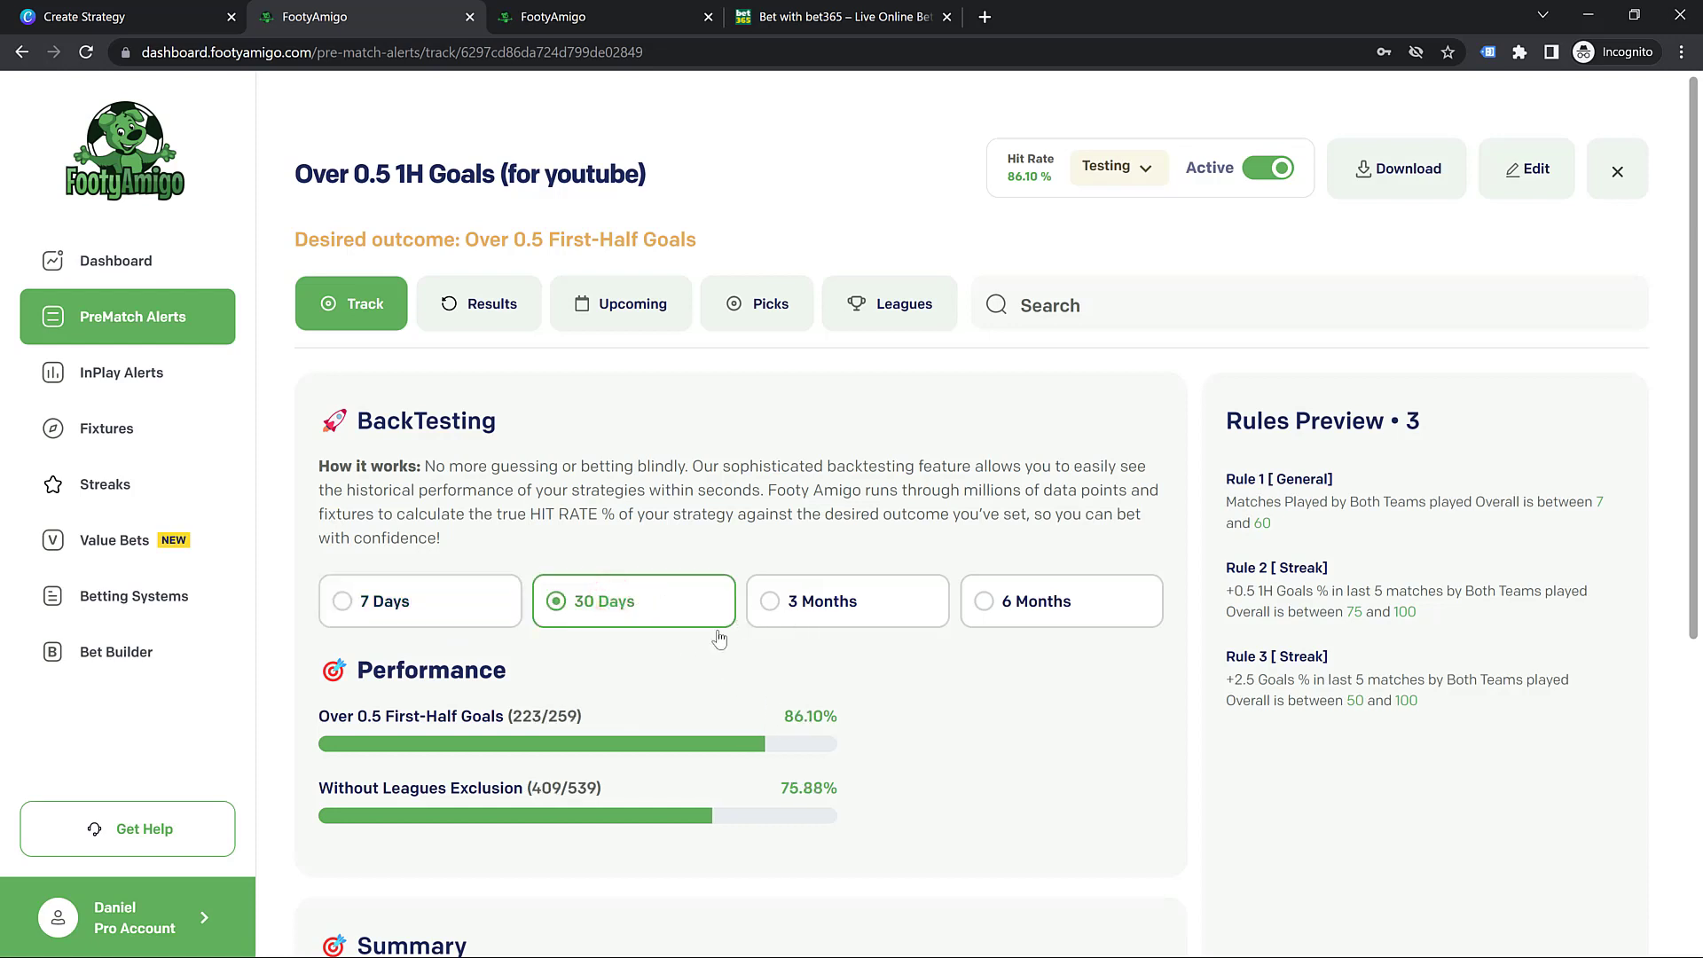
click(812, 608)
click(1047, 603)
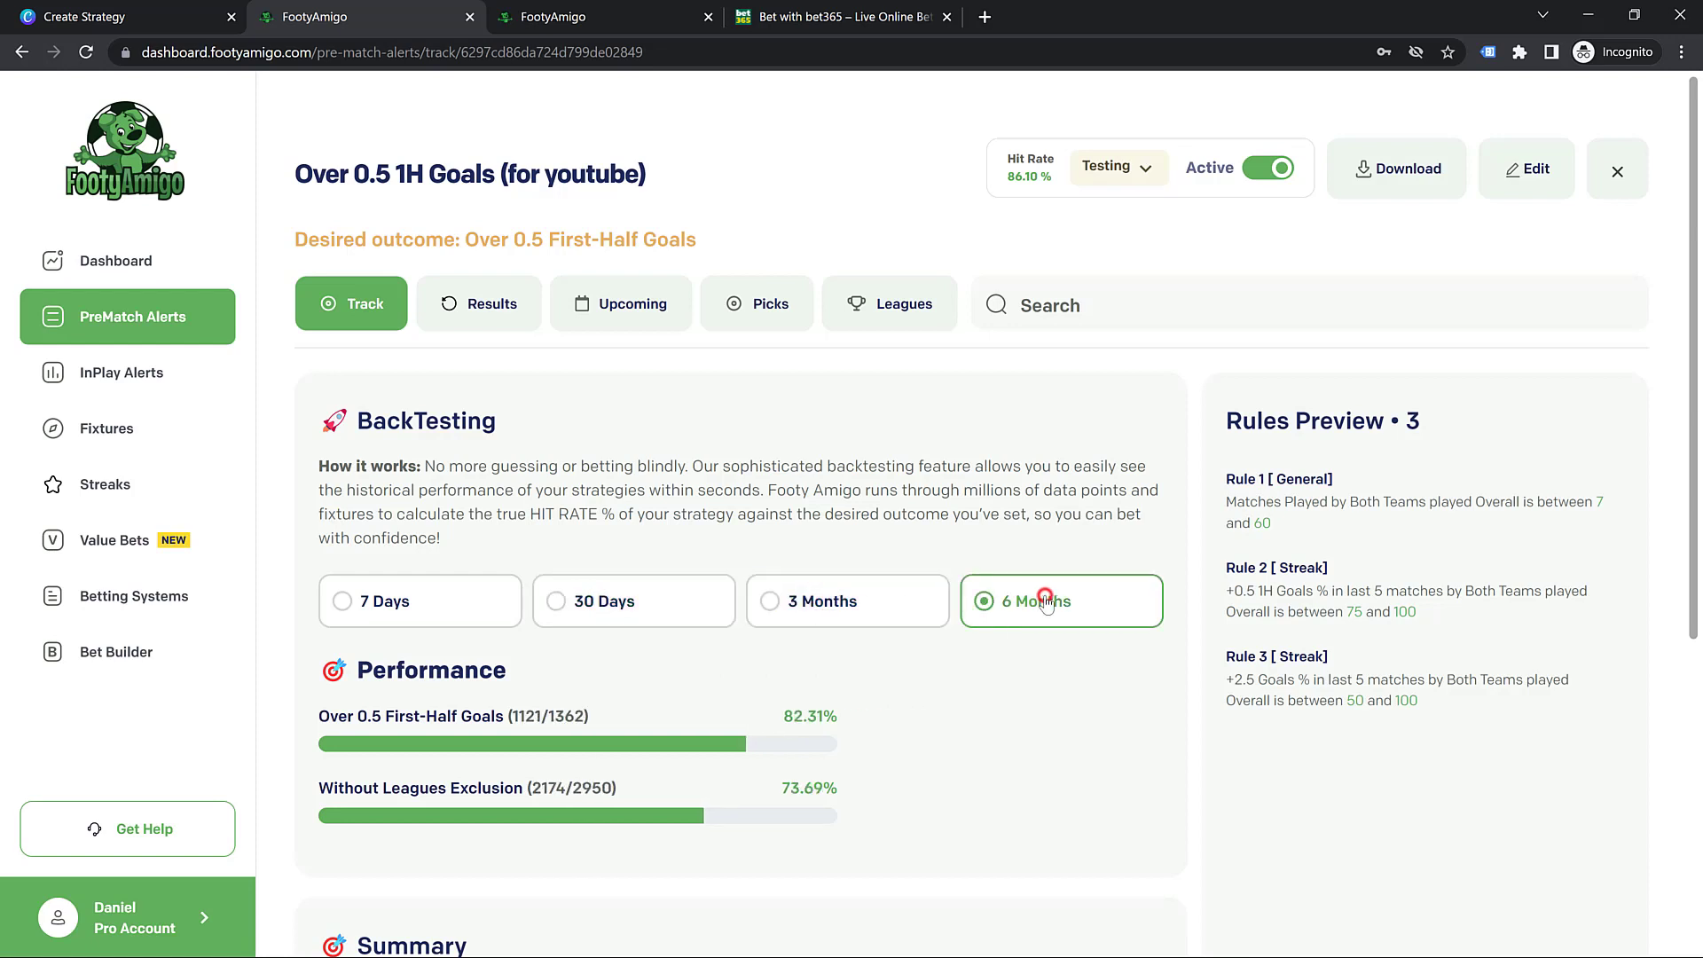
click(406, 607)
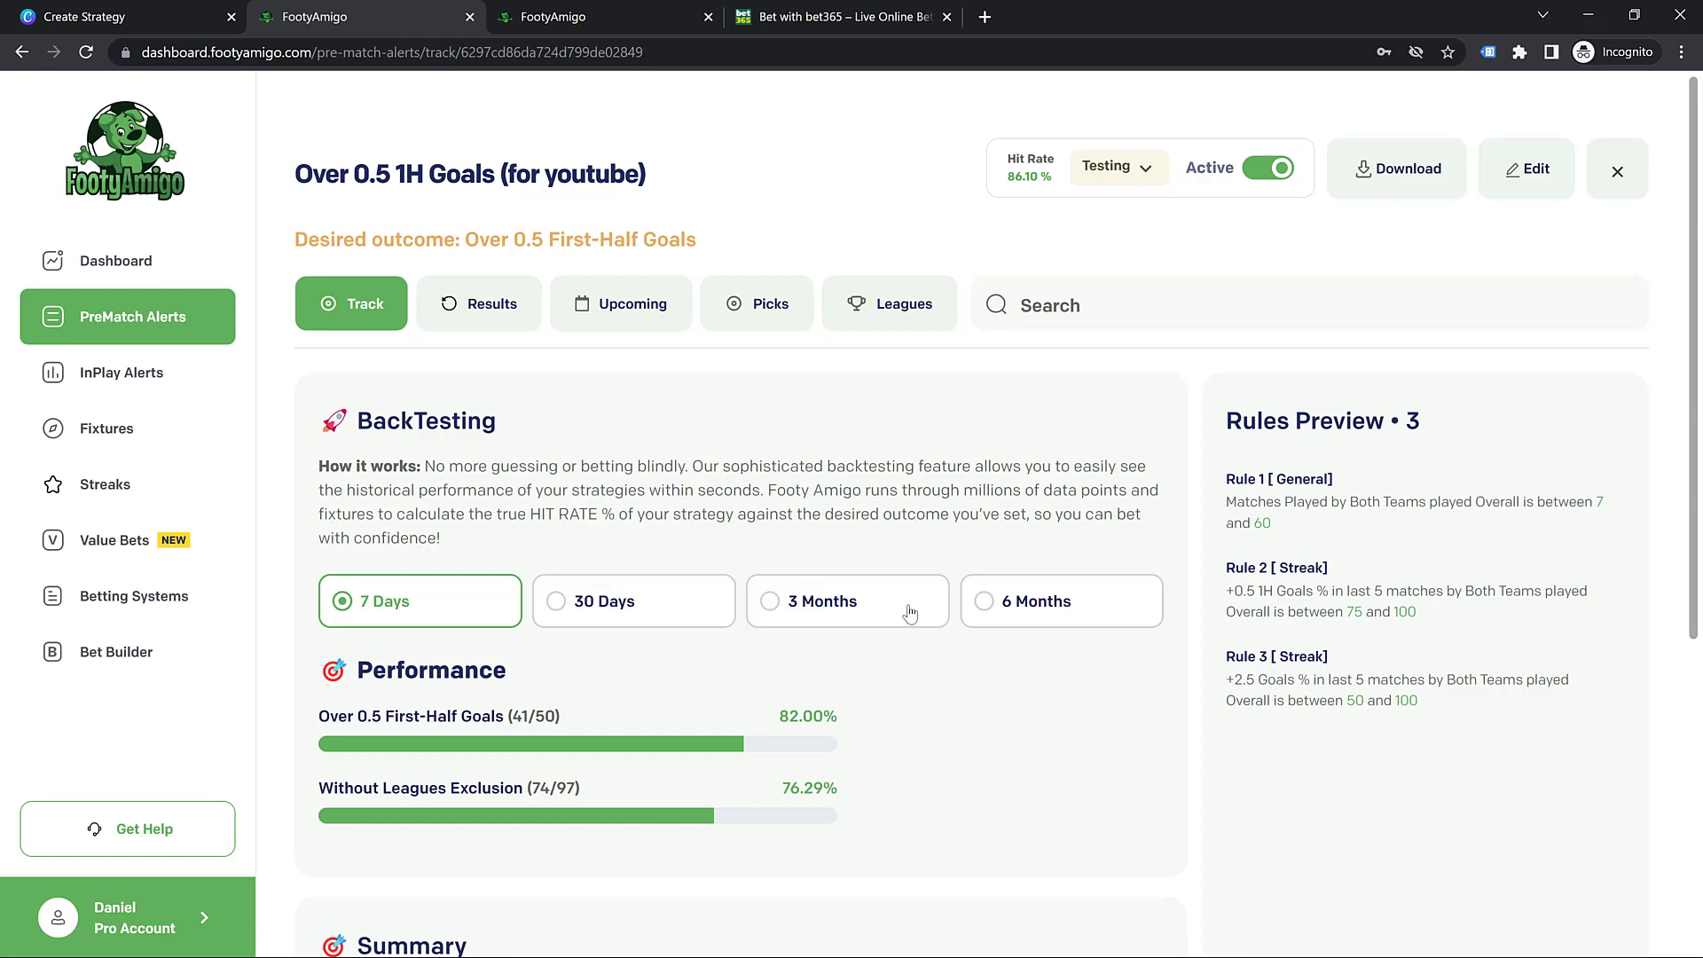
click(830, 10)
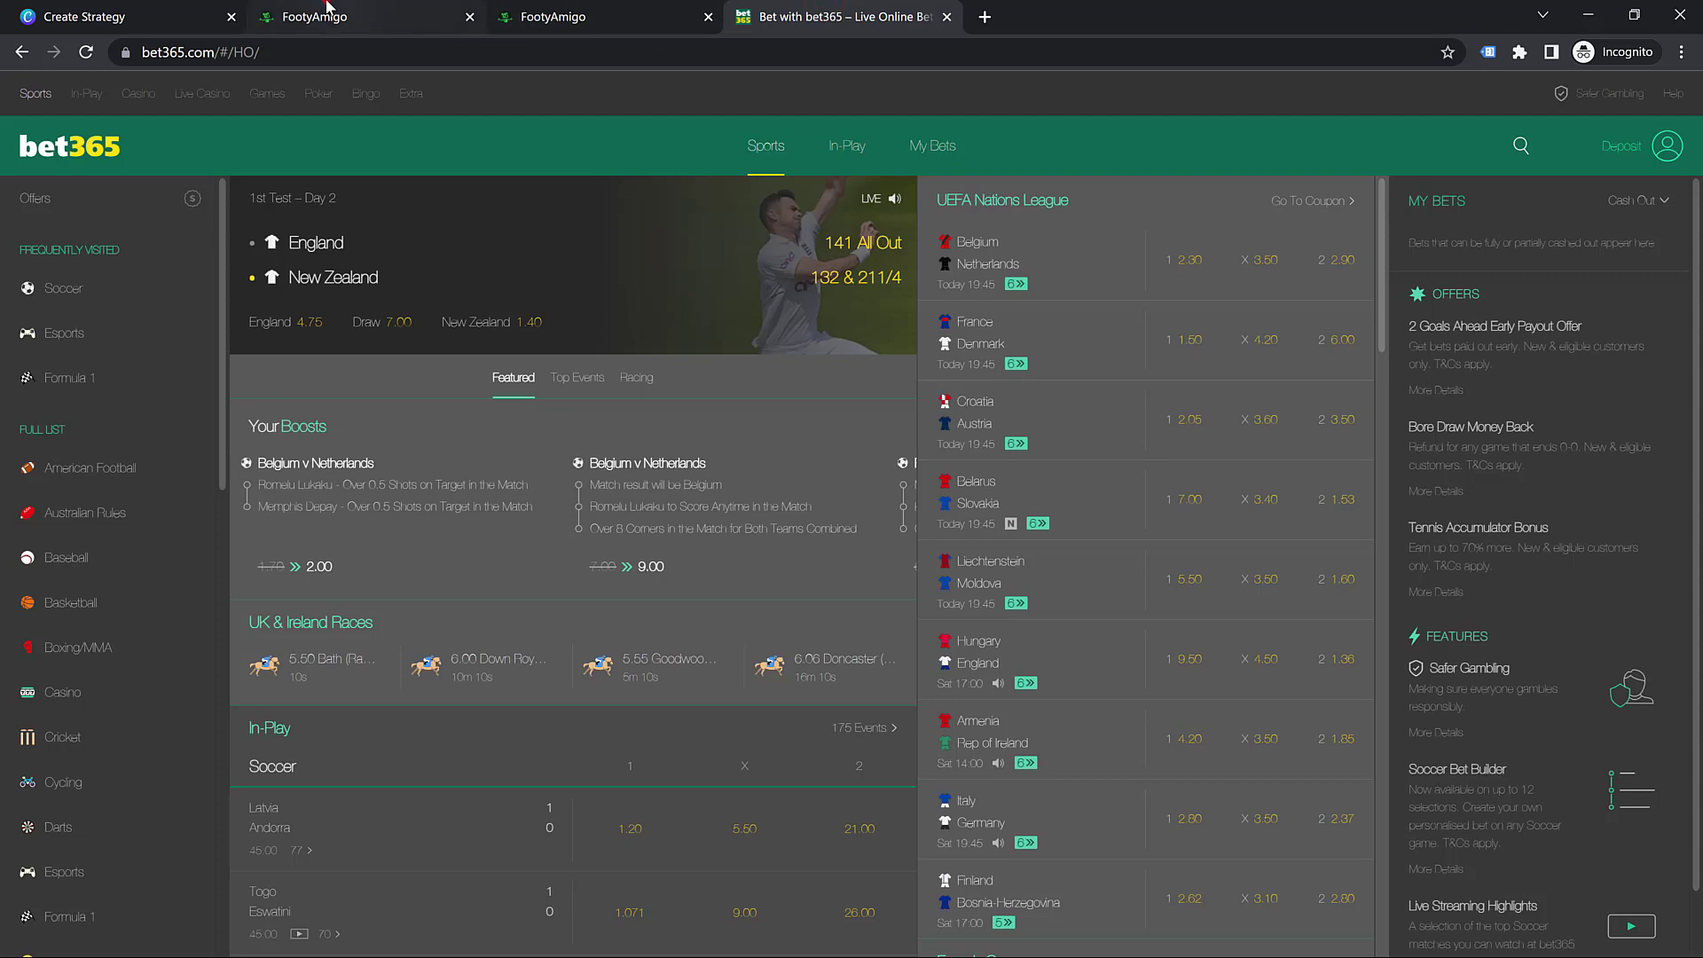
click(394, 10)
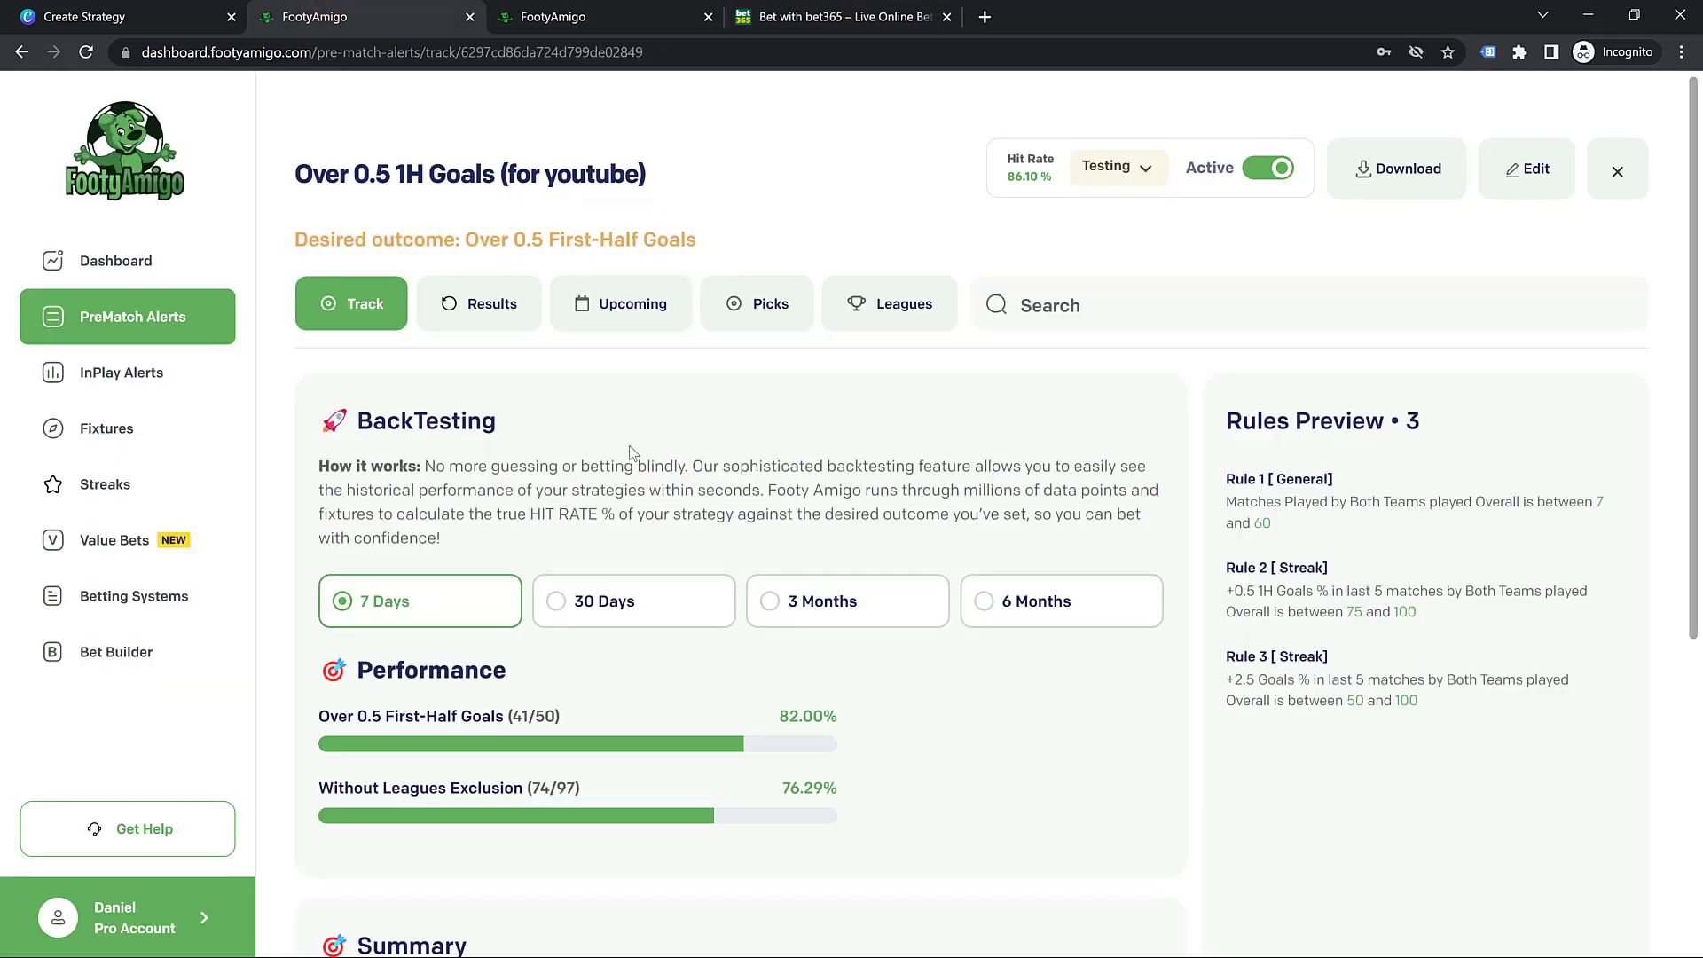
Review the Under 3.5 Goals Strategy's backtest performance for 30 days, 3 months, 6 months and 7 days.
click(558, 9)
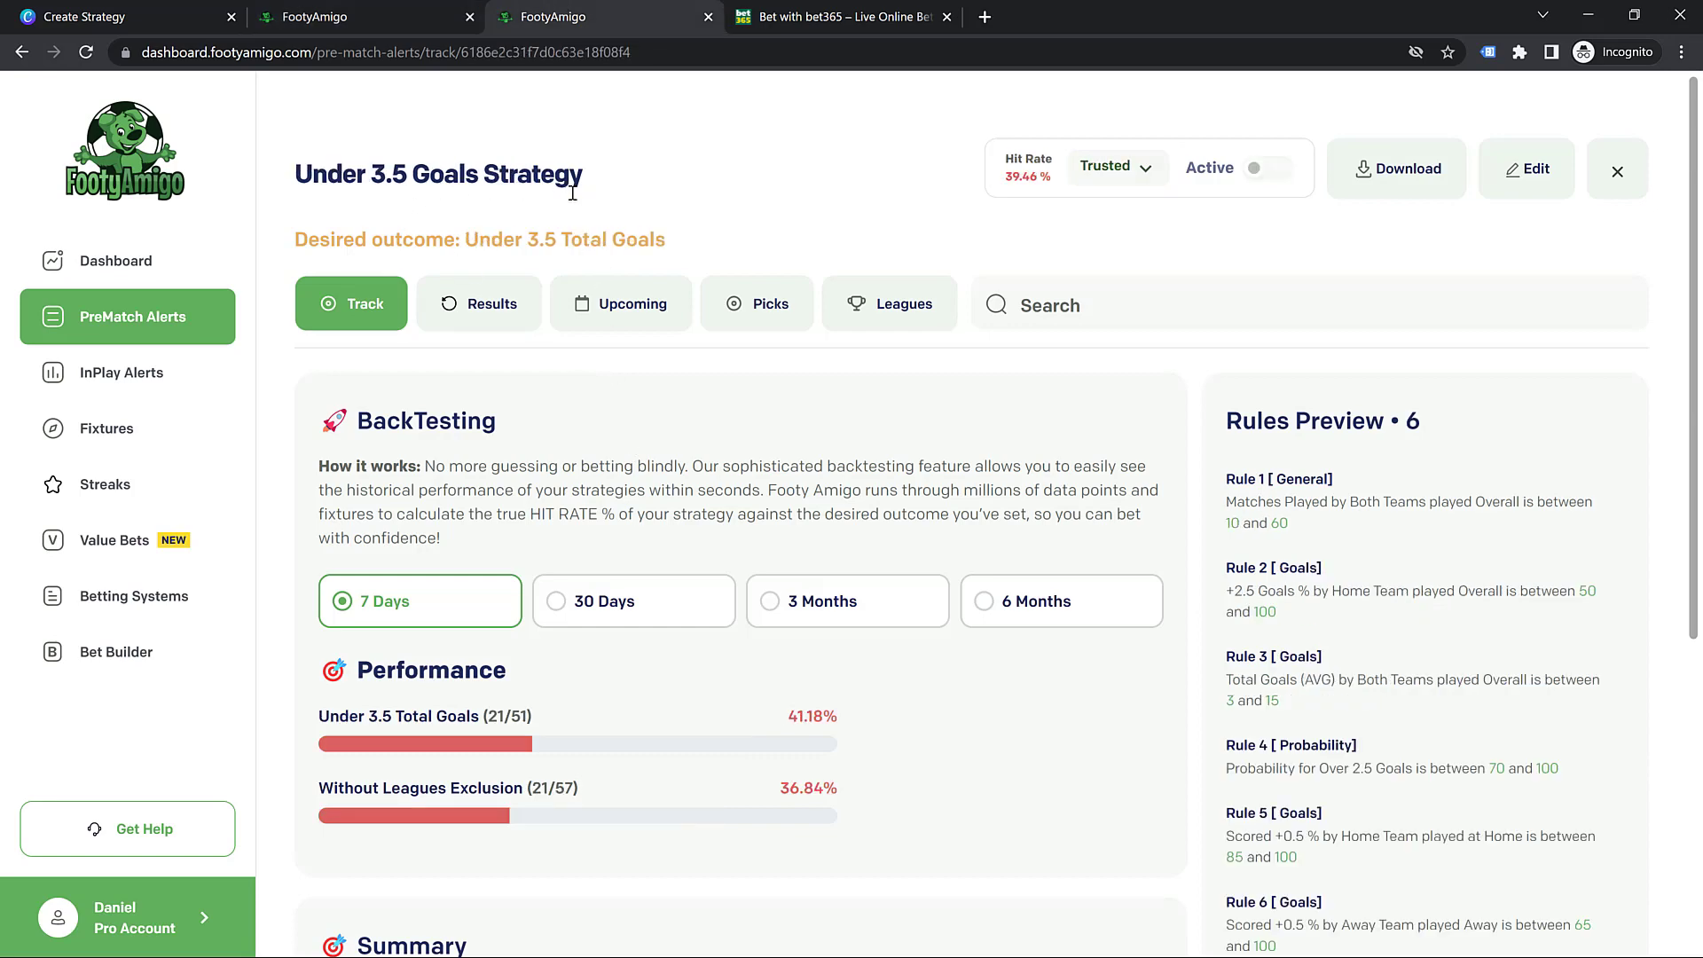
scroll(570, 426, down, 1)
scroll(571, 426, down, 1)
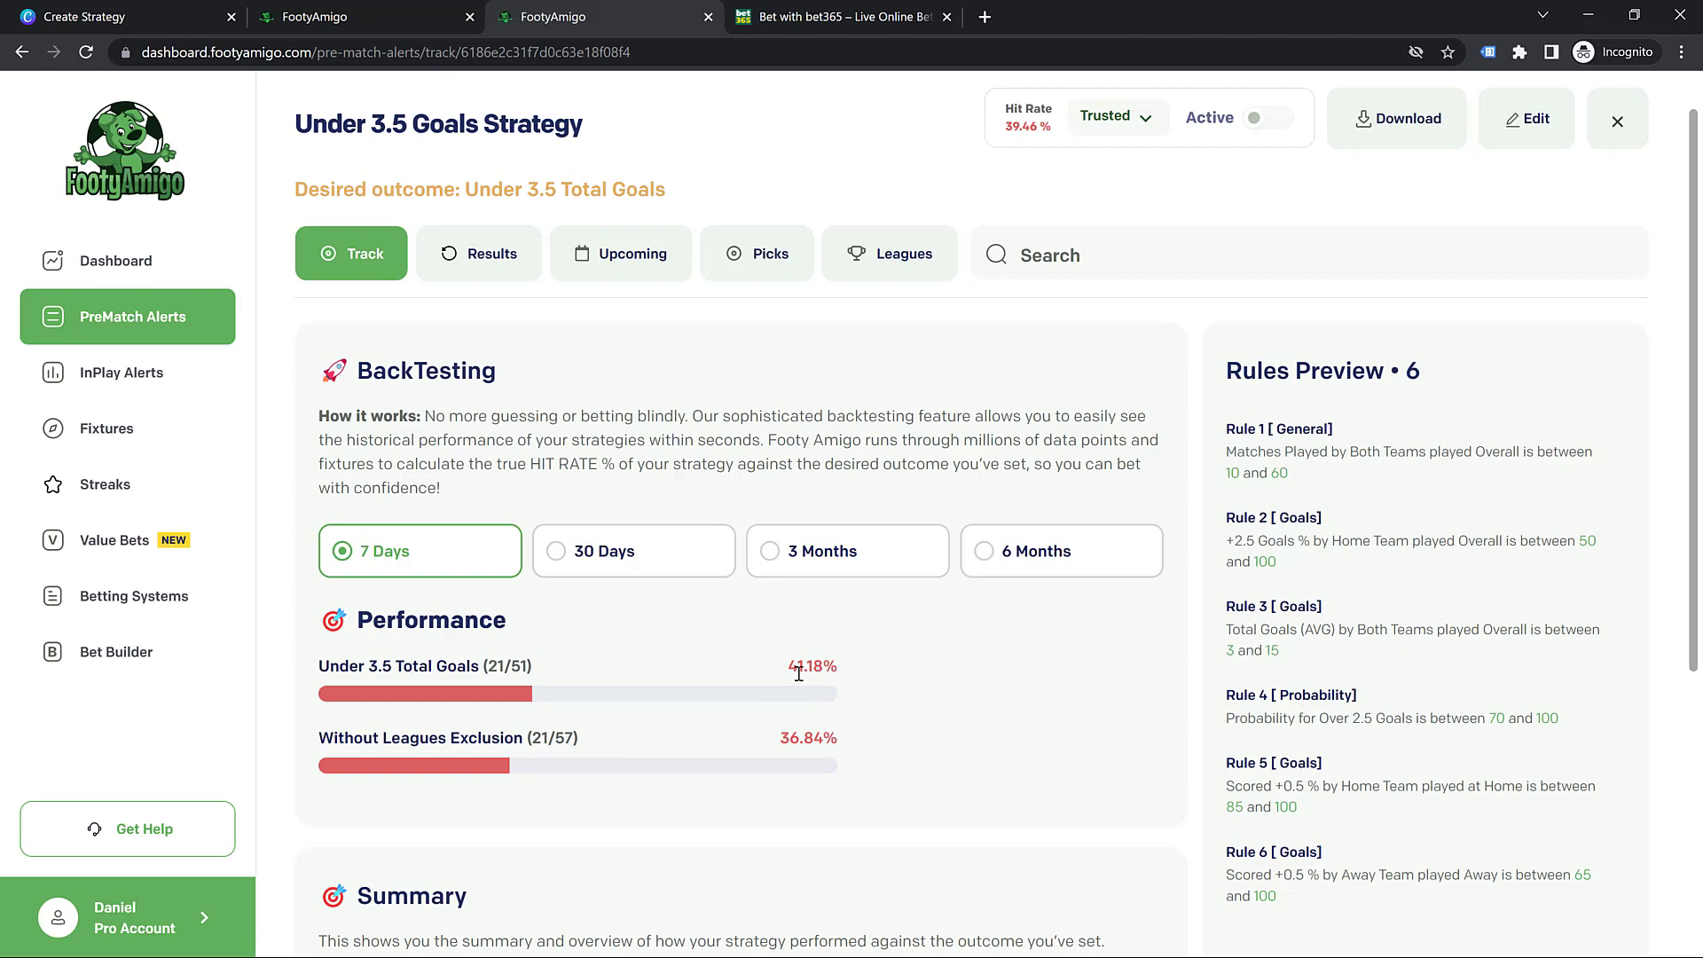
click(648, 553)
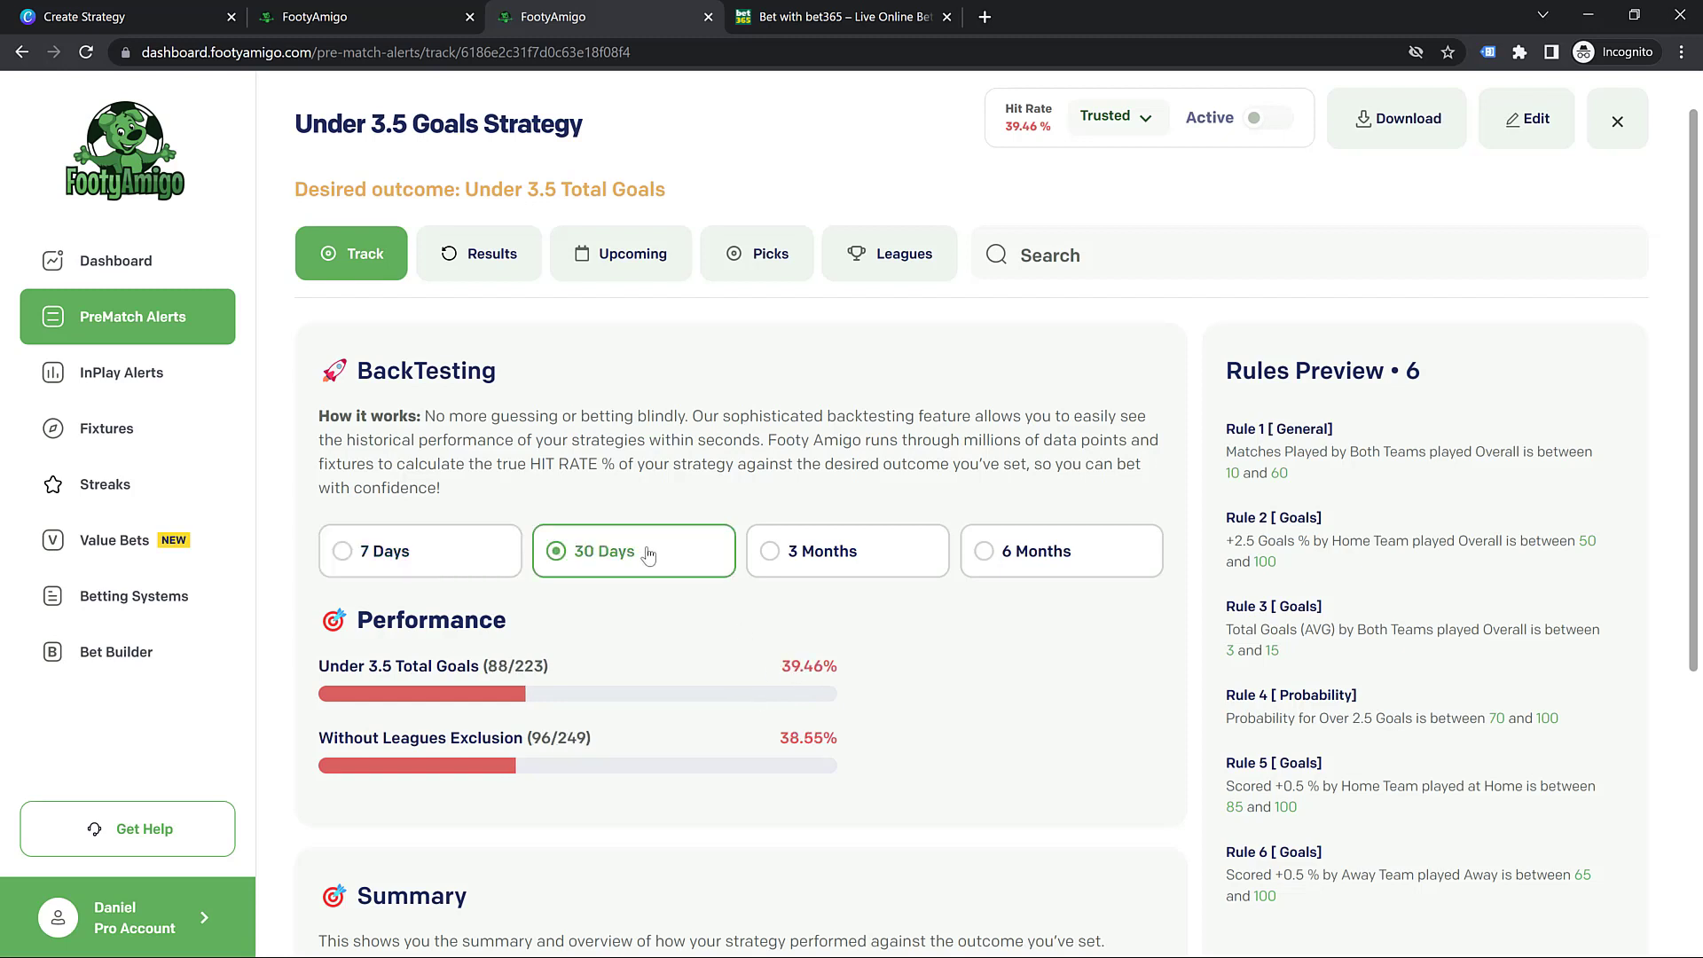
click(881, 570)
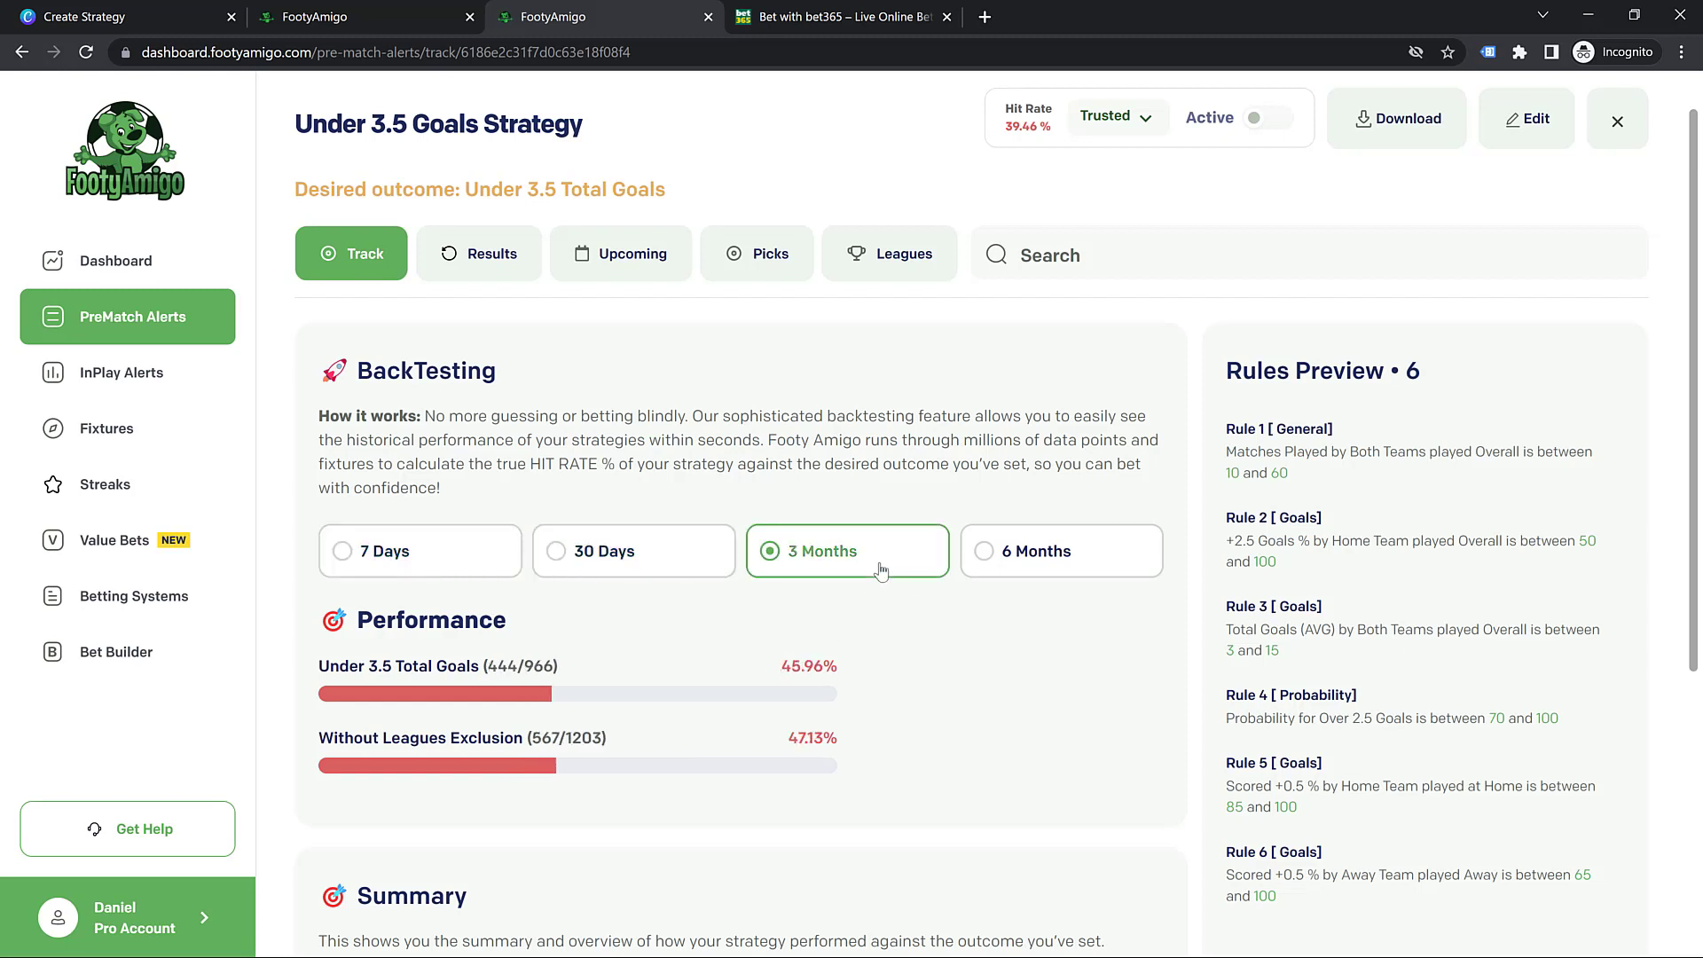
click(1018, 584)
click(425, 553)
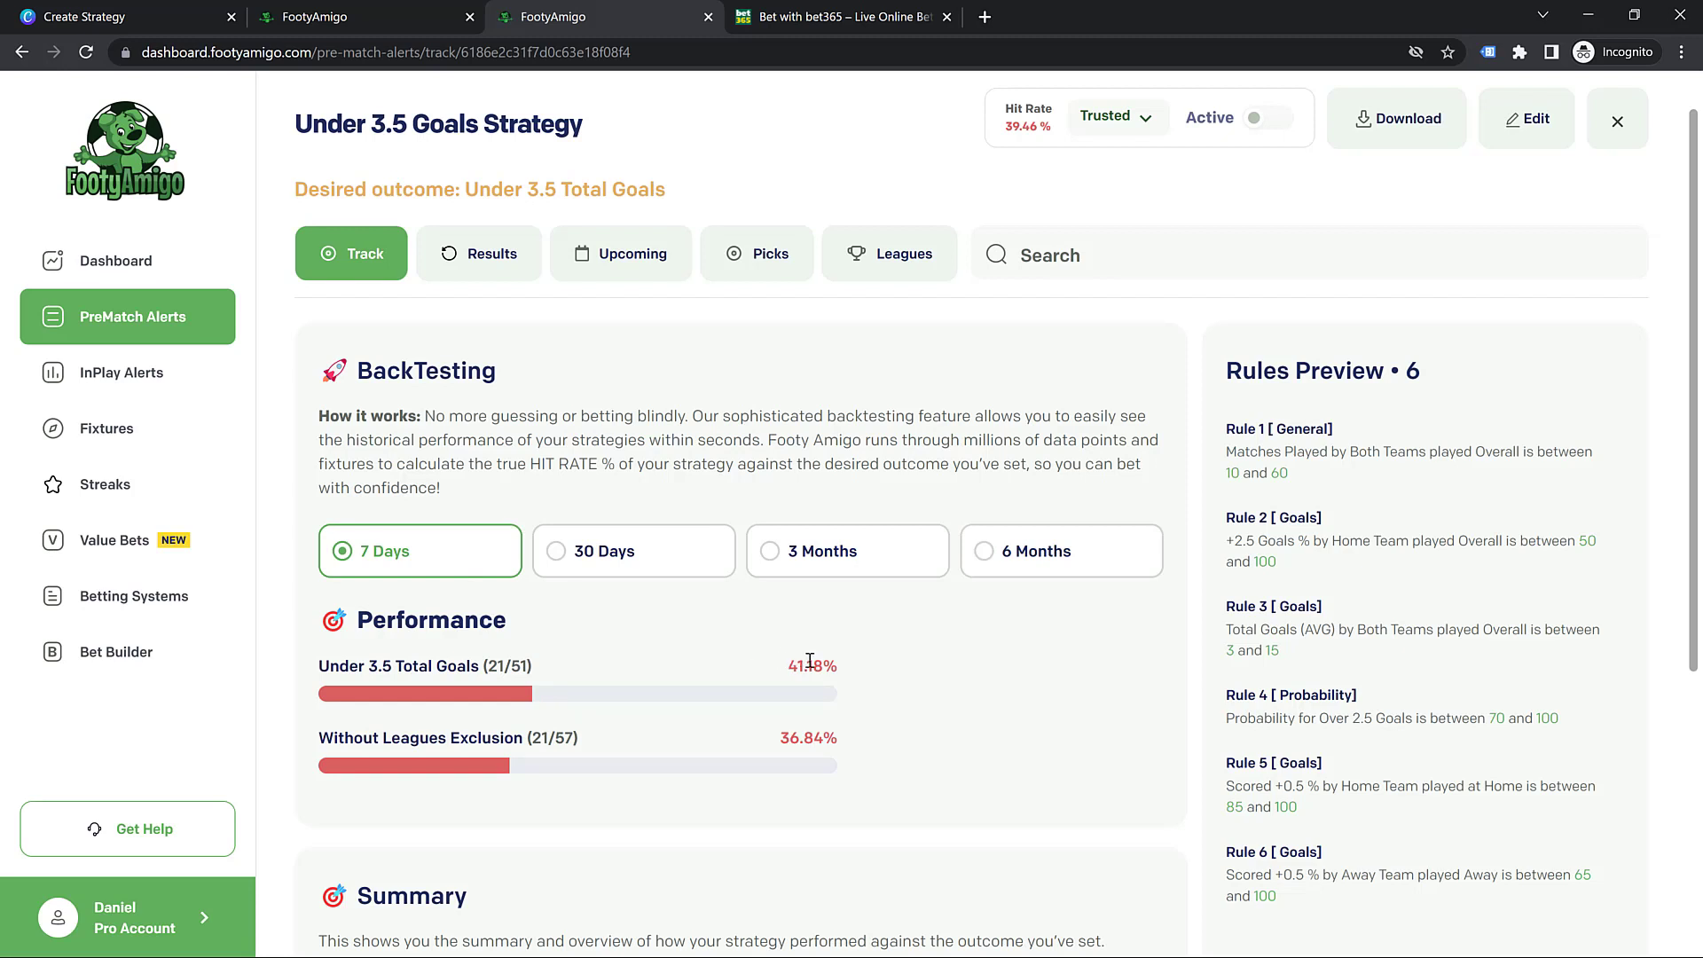
Edit the Under 3.5 Goals Strategy to use Over 2.5 Total Goals as its desired outcome, and save the alert.
scroll(718, 540, up, 1)
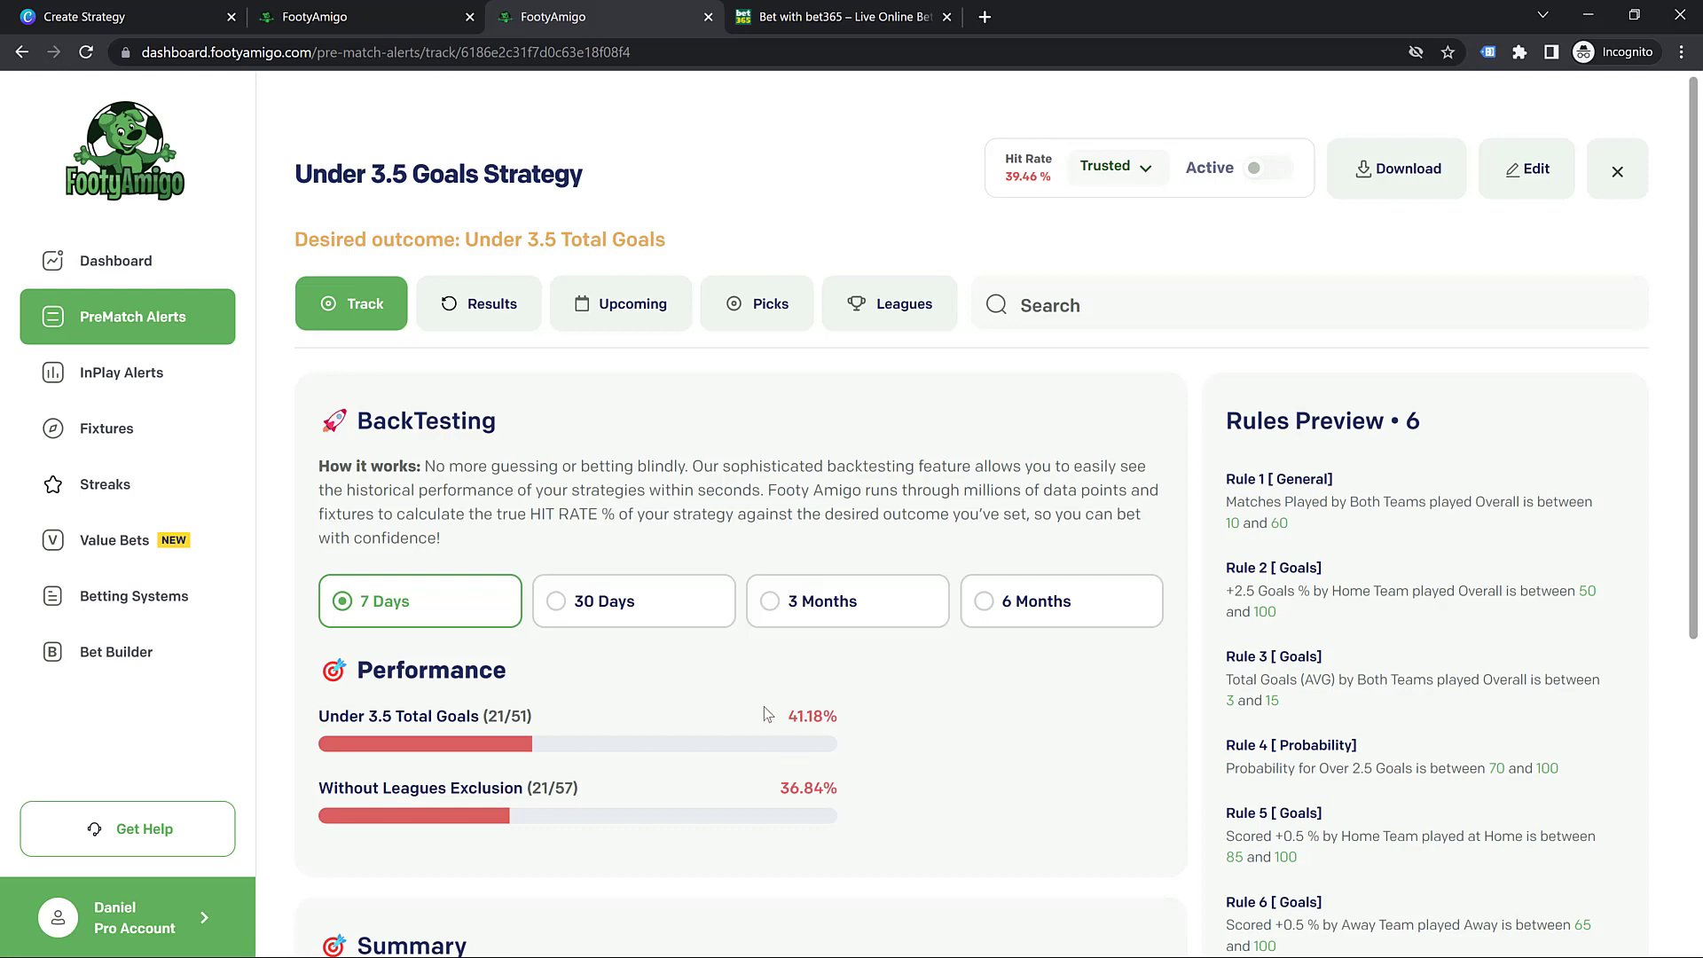
click(1526, 168)
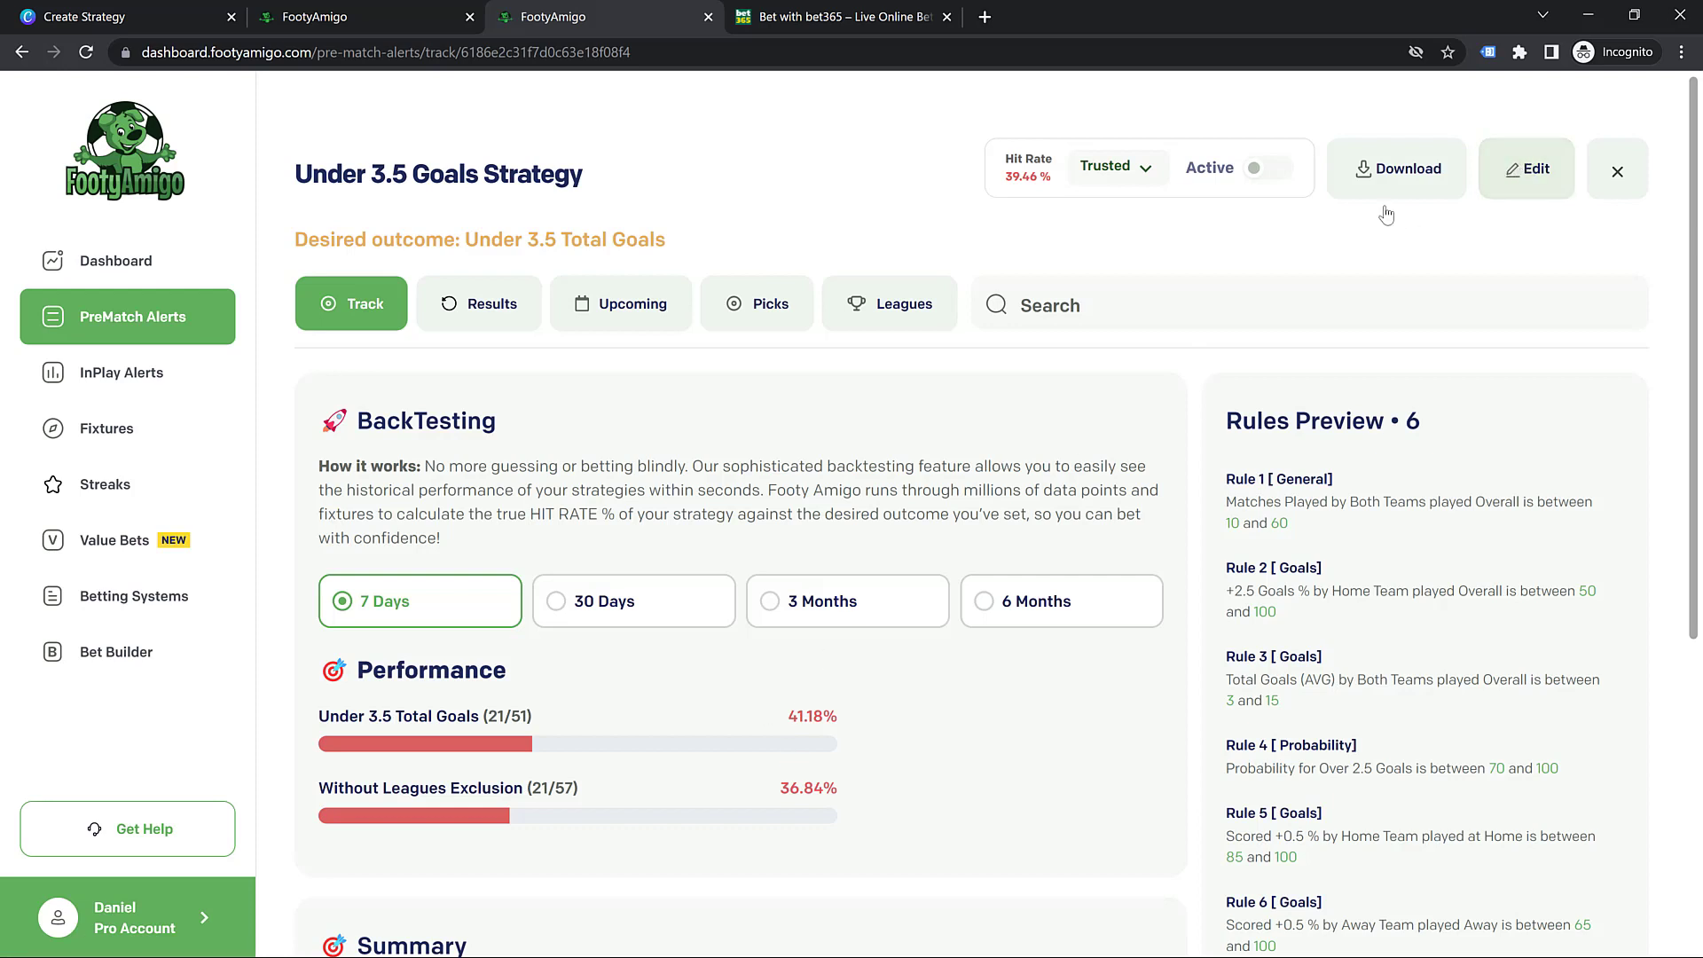
click(1507, 176)
scroll(1231, 589, down, 3)
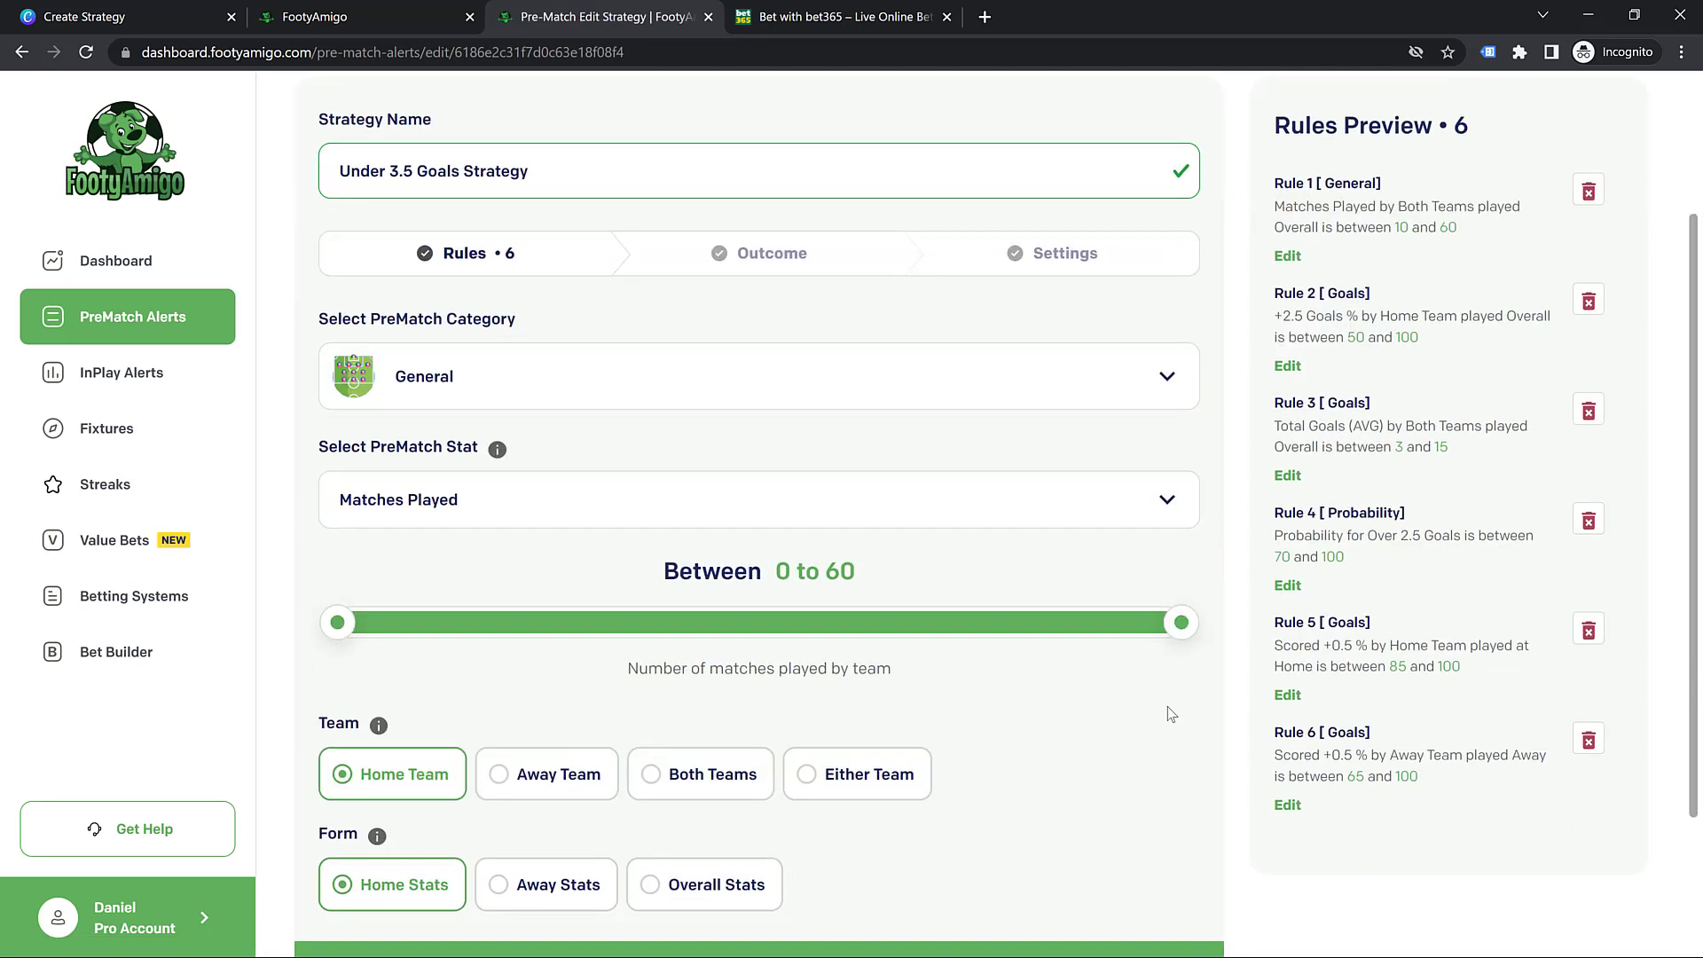
click(1117, 881)
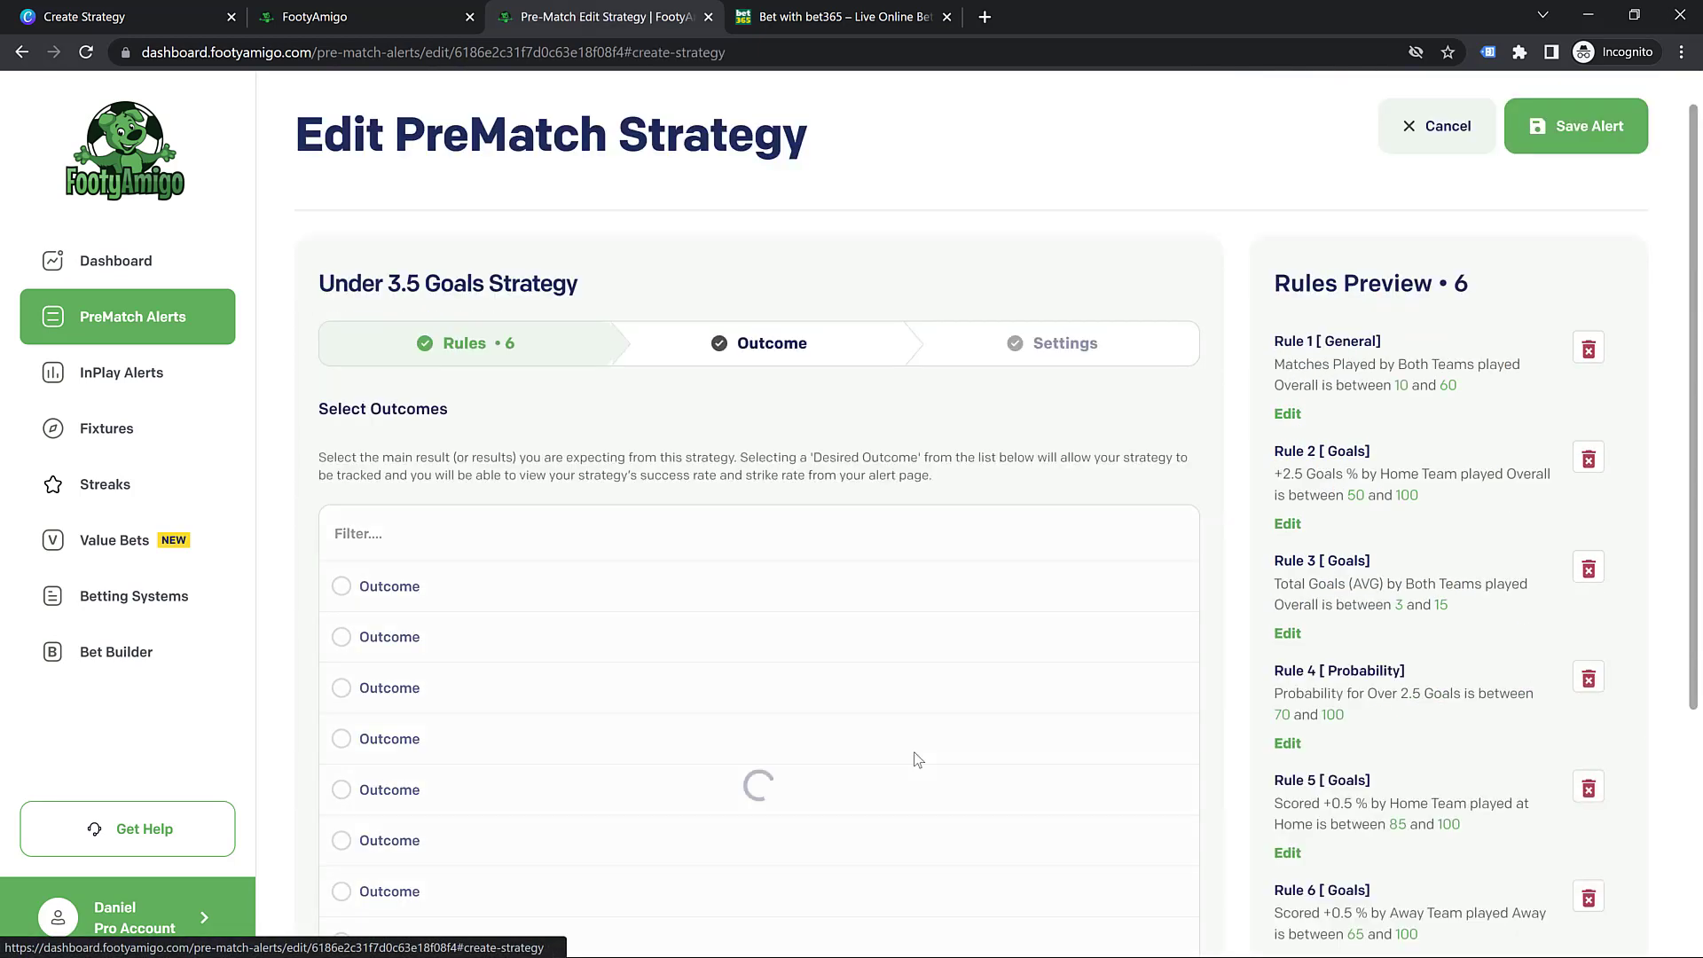
click(660, 542)
text(o)
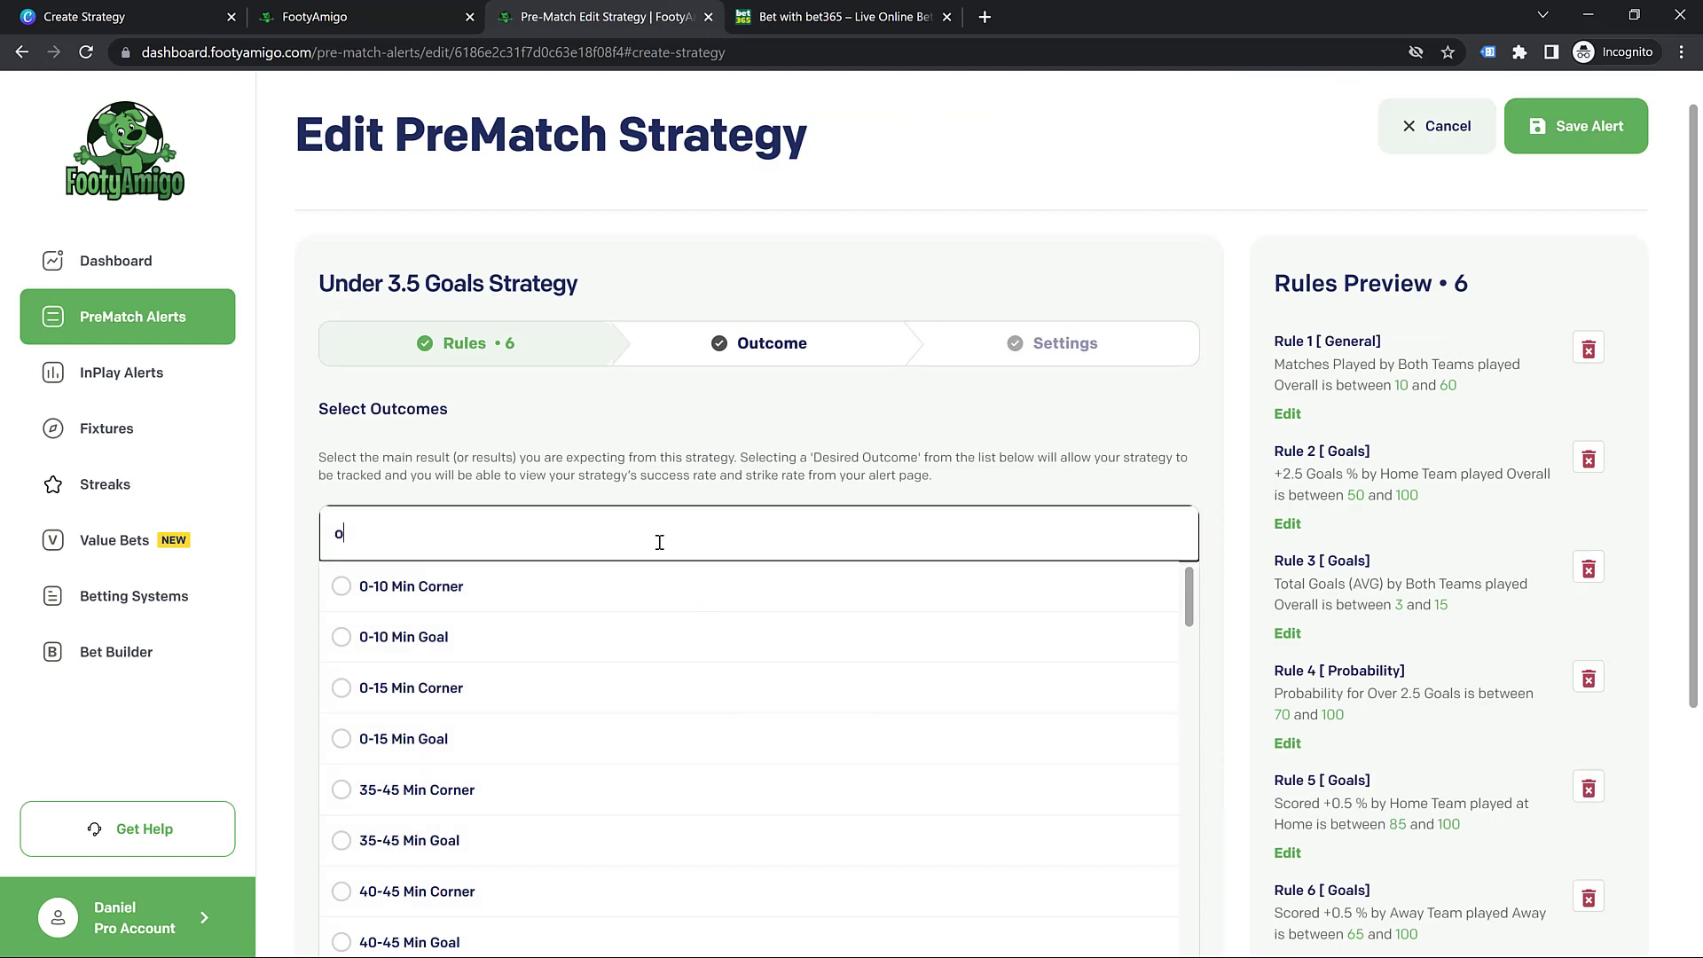
text(ver 2.5 to)
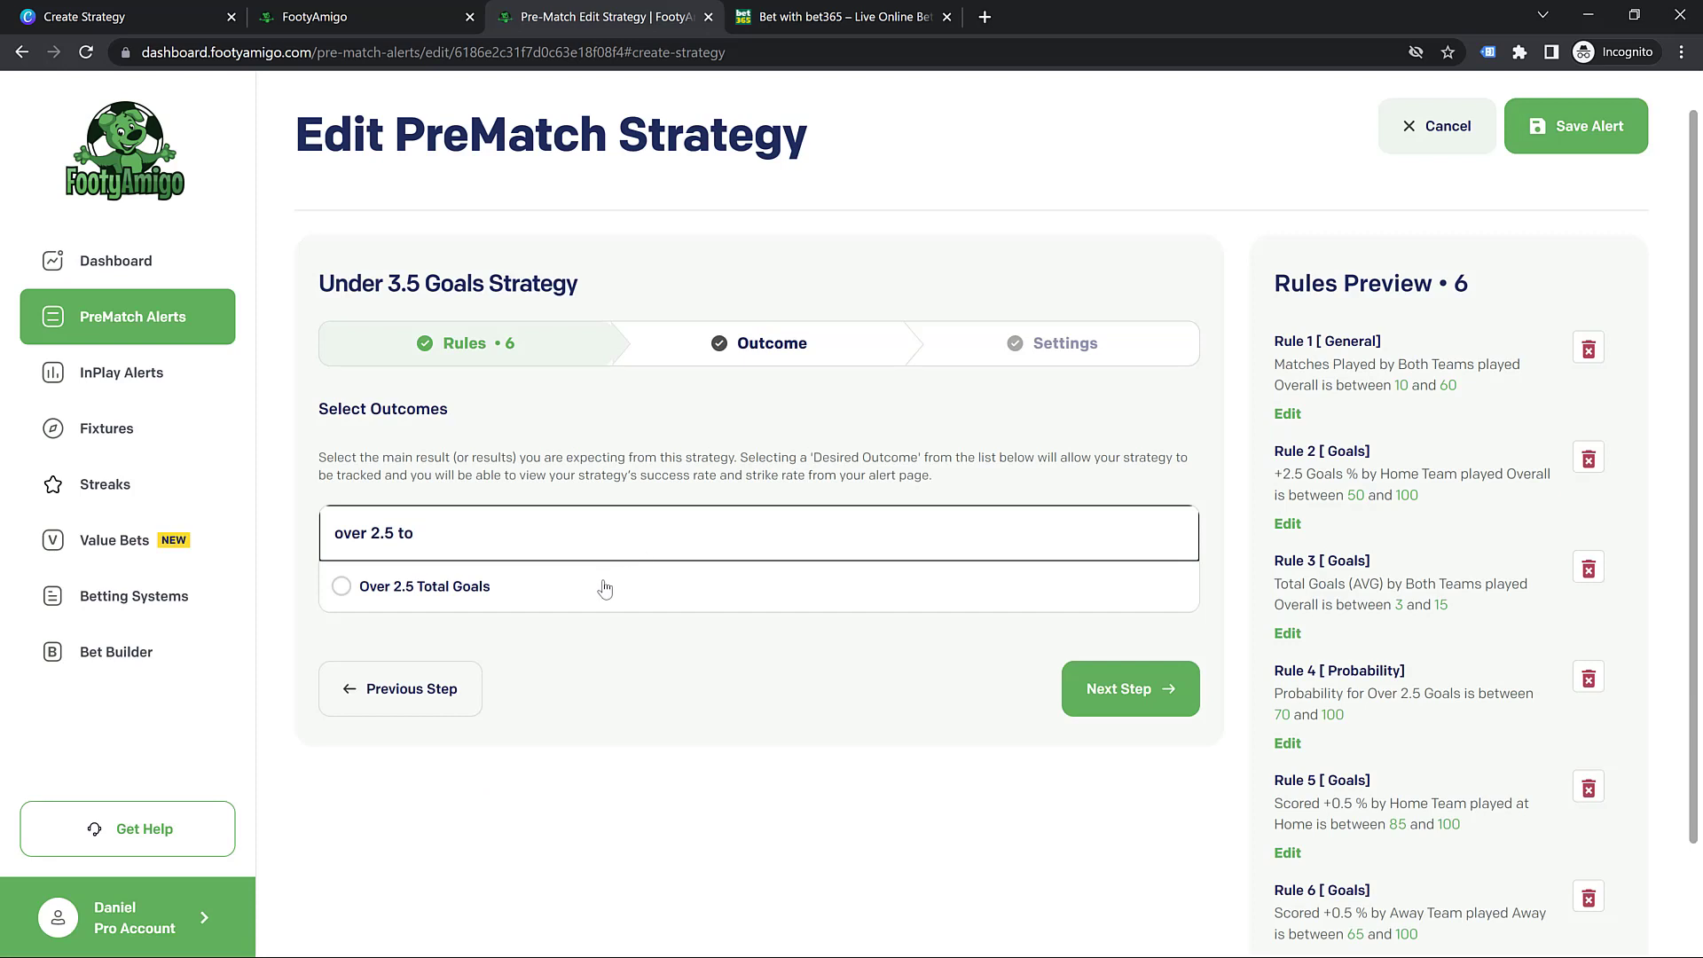
click(602, 588)
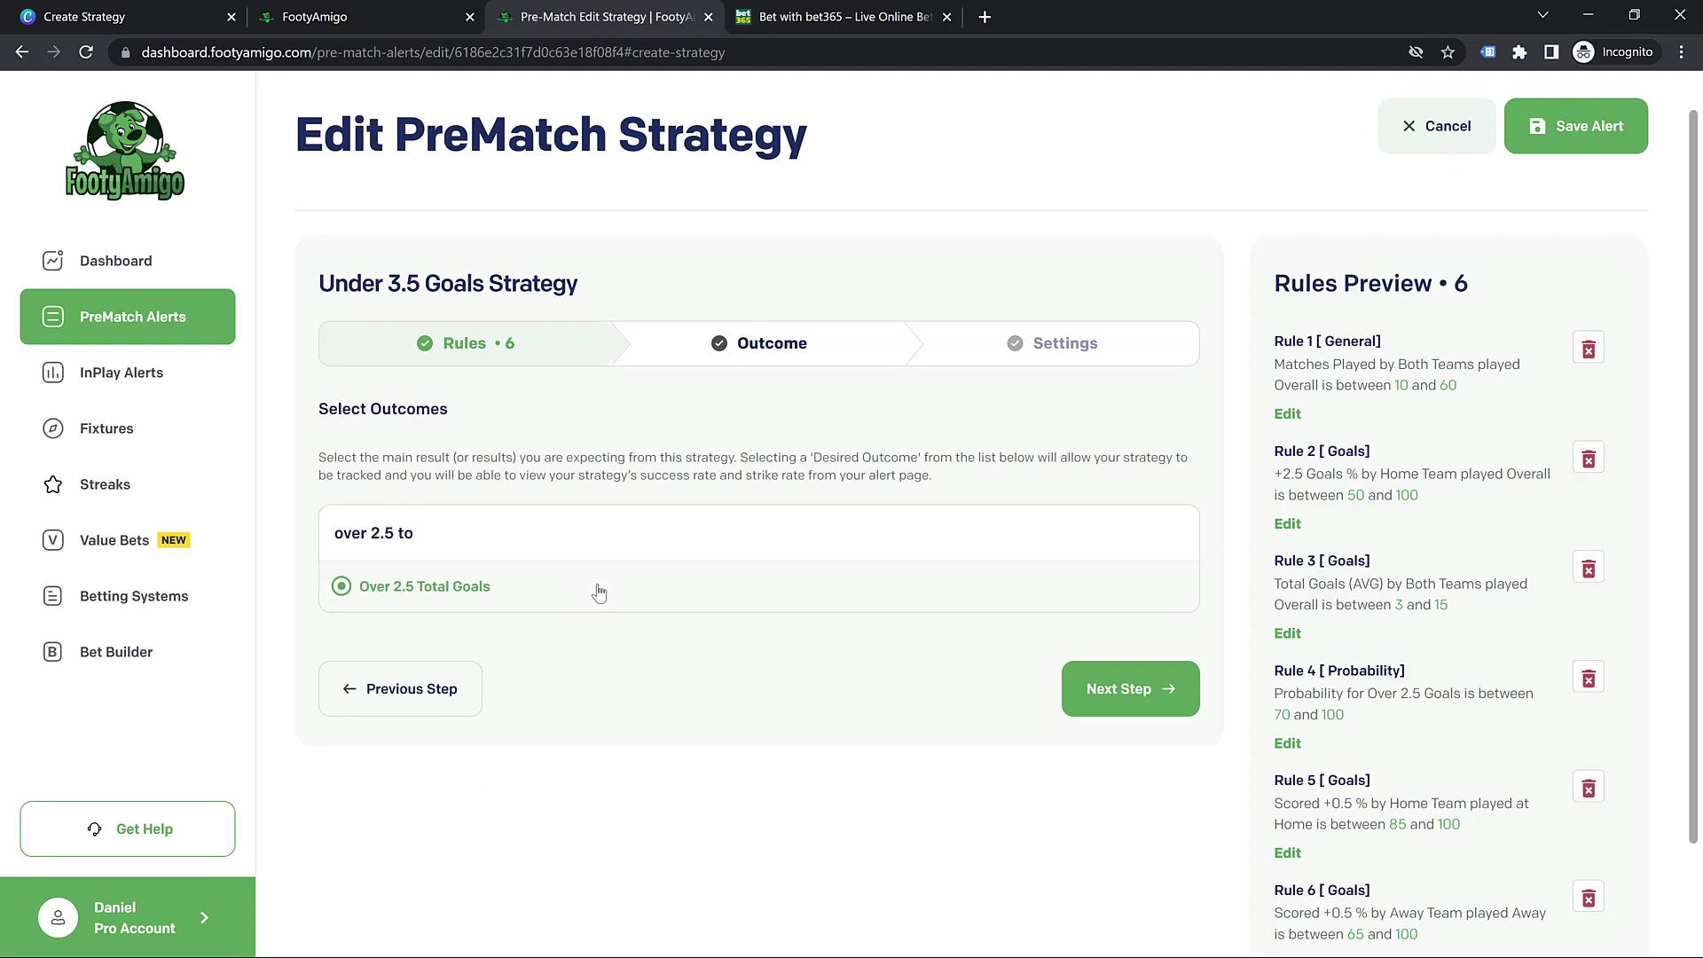
click(1578, 142)
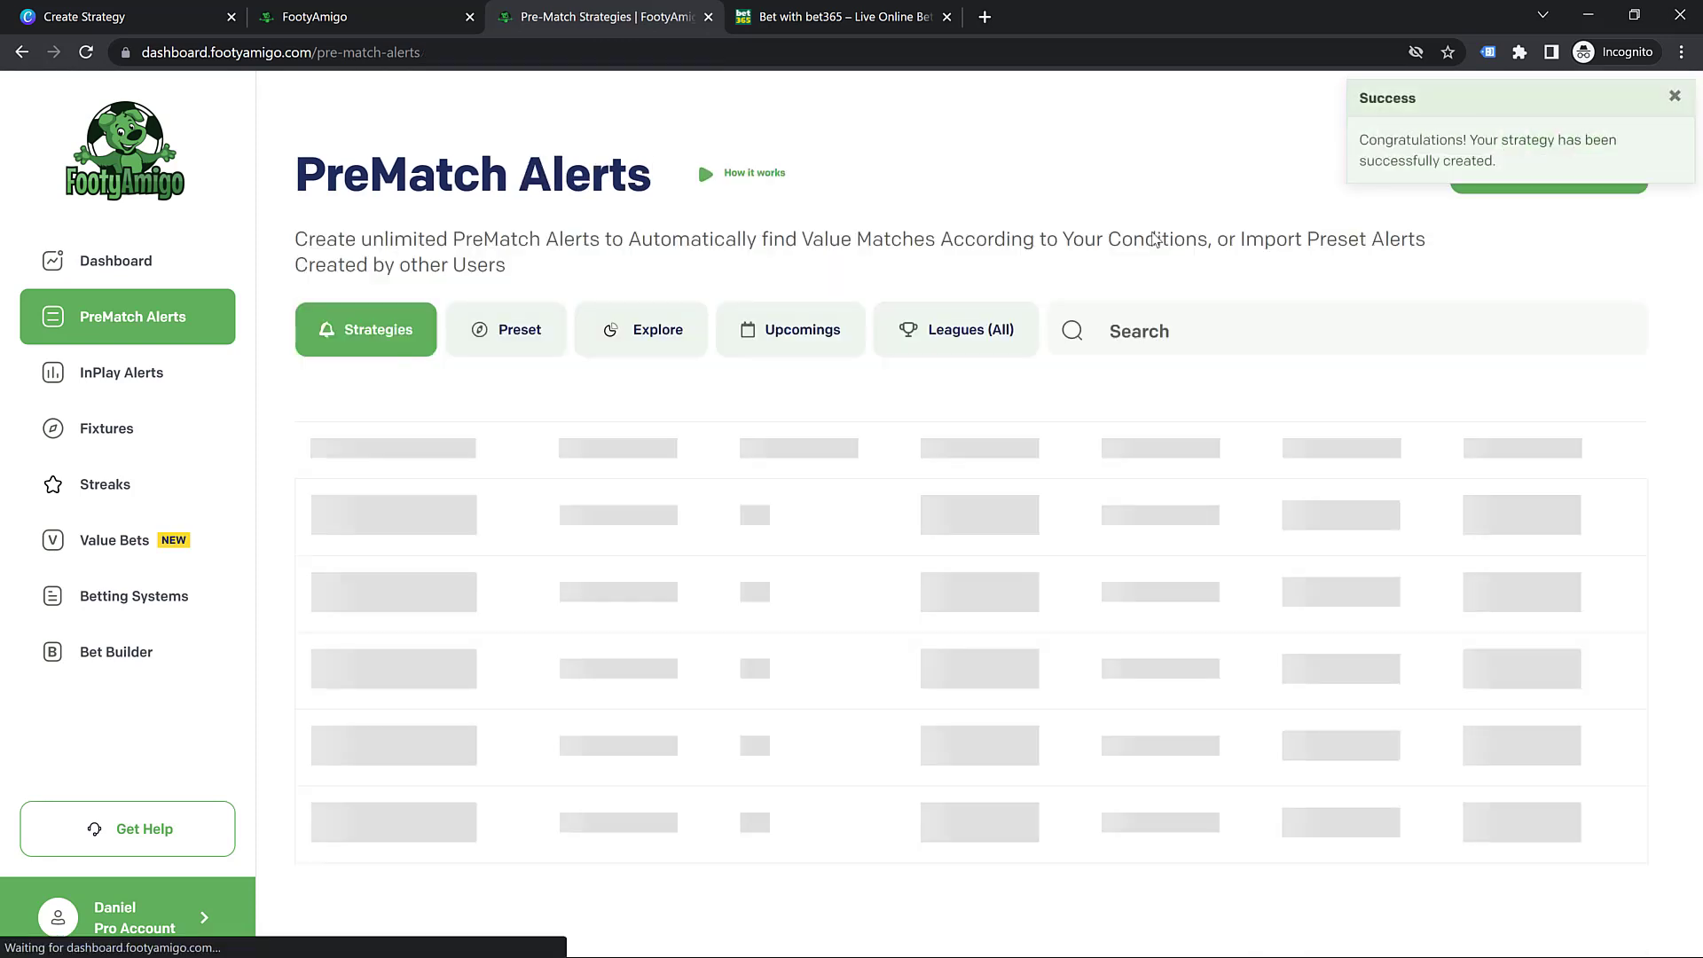
Reopen the edited strategy's tracking page and compare its Over 2.5 Total Goals performance across 30 days, 3 months, 6 months and 7 days.
click(600, 523)
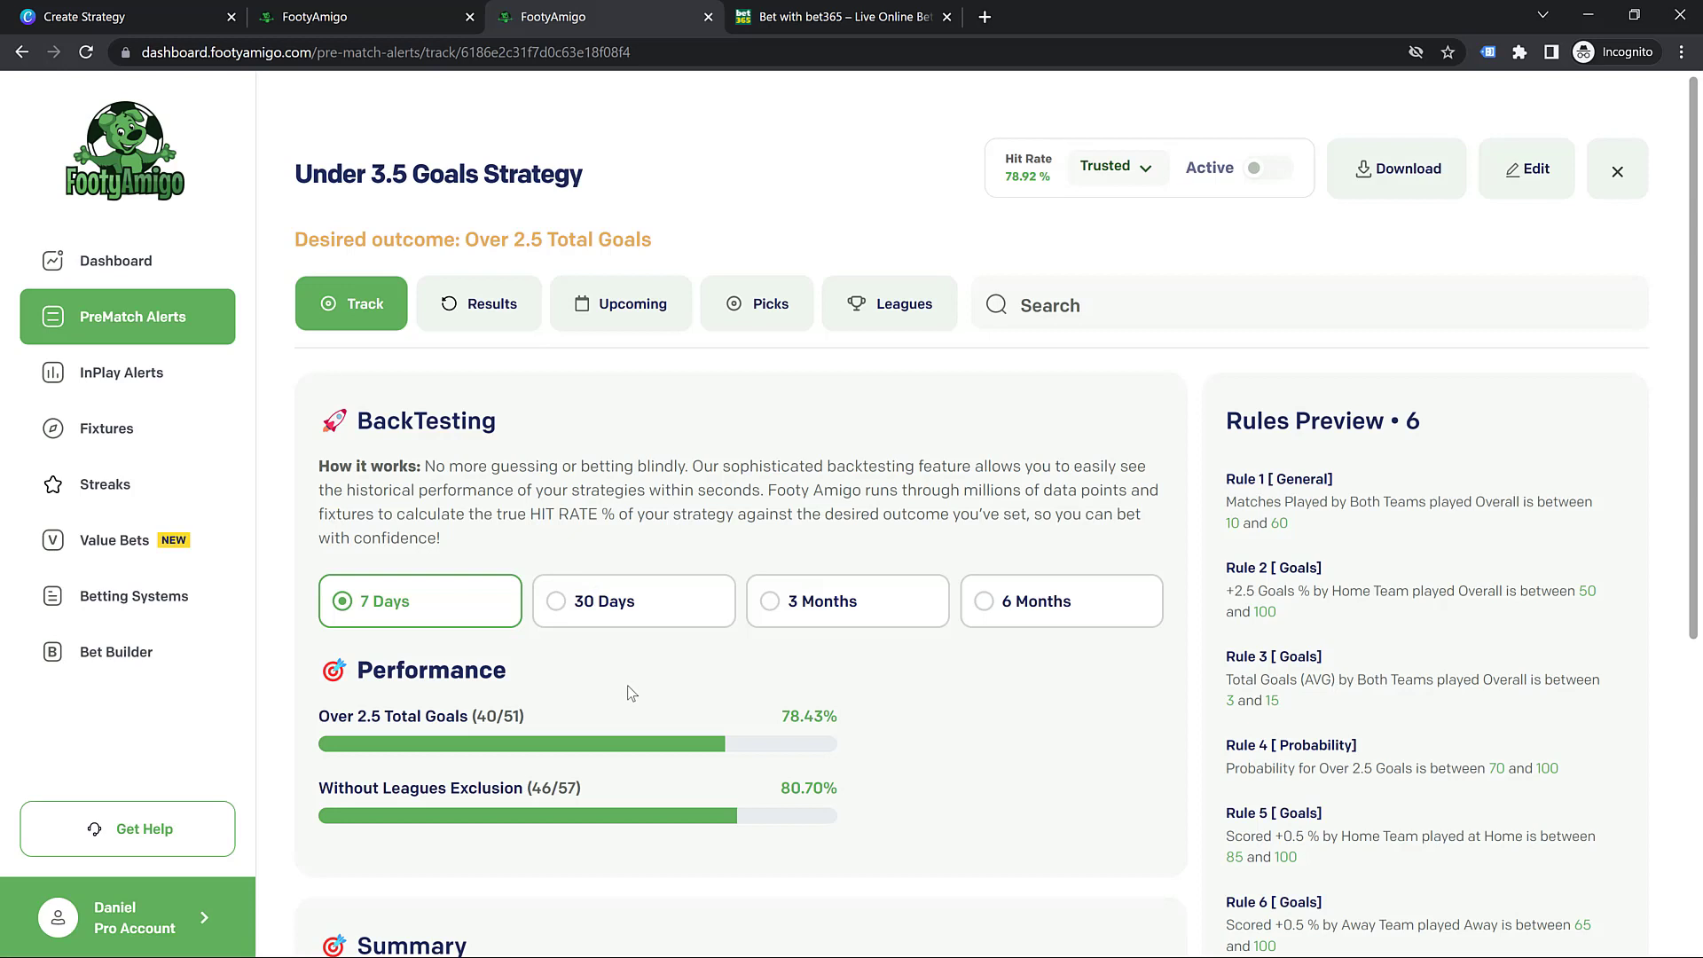
click(634, 601)
click(803, 603)
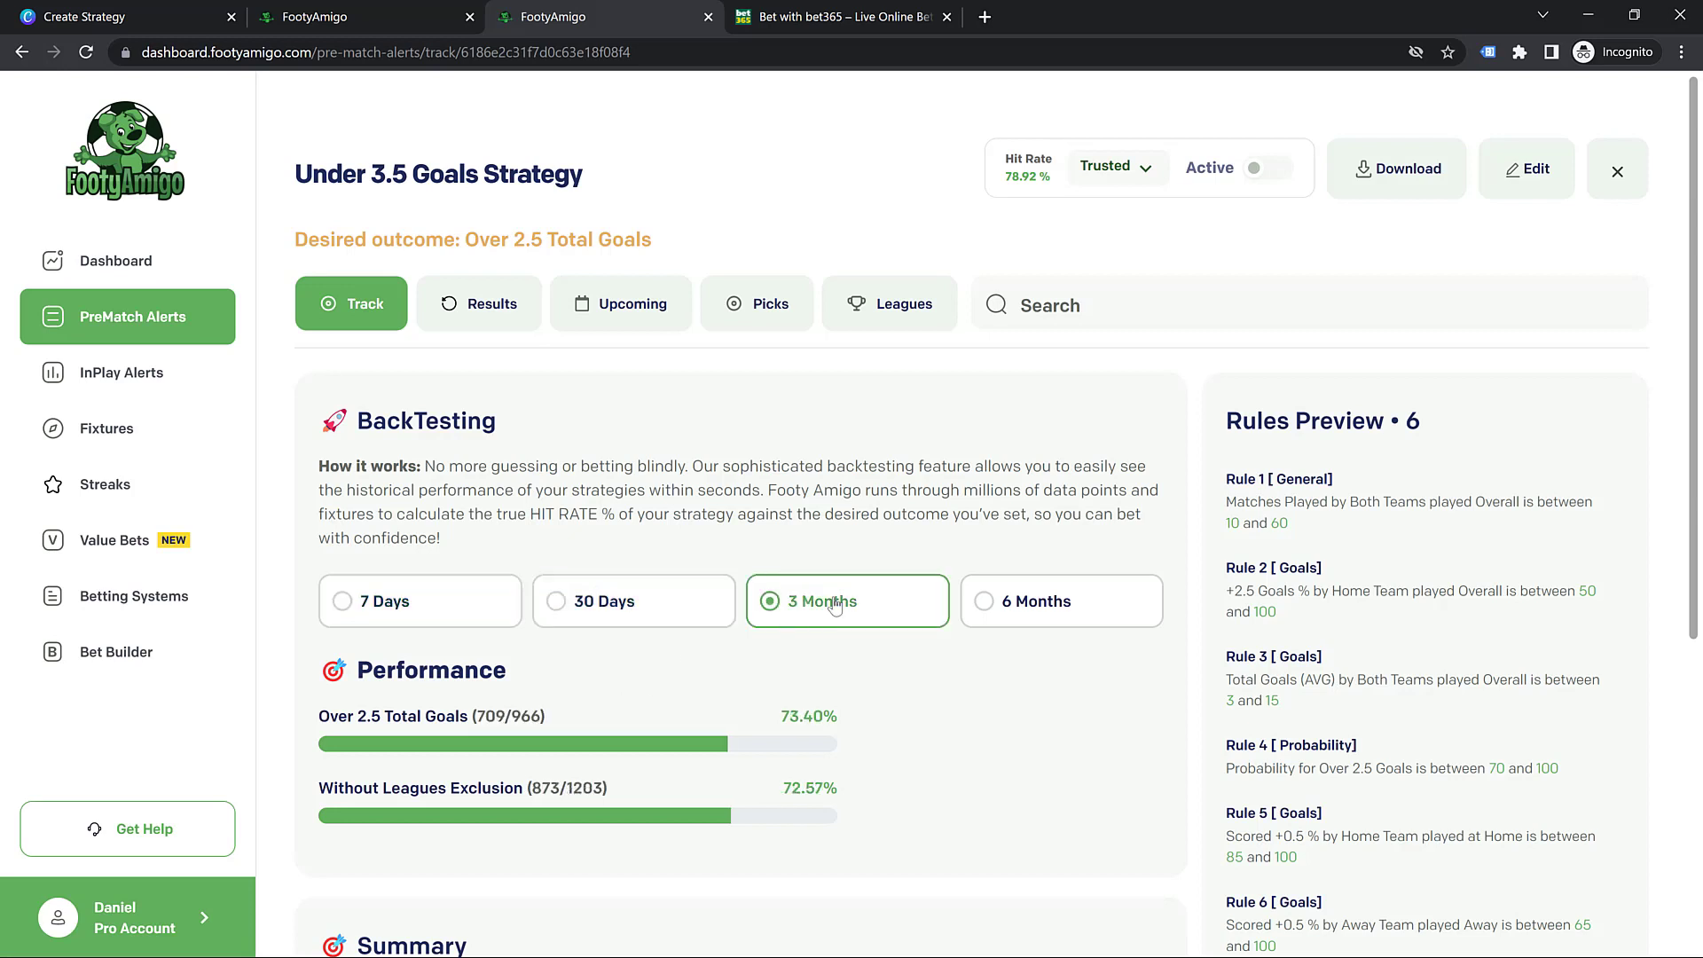
click(659, 609)
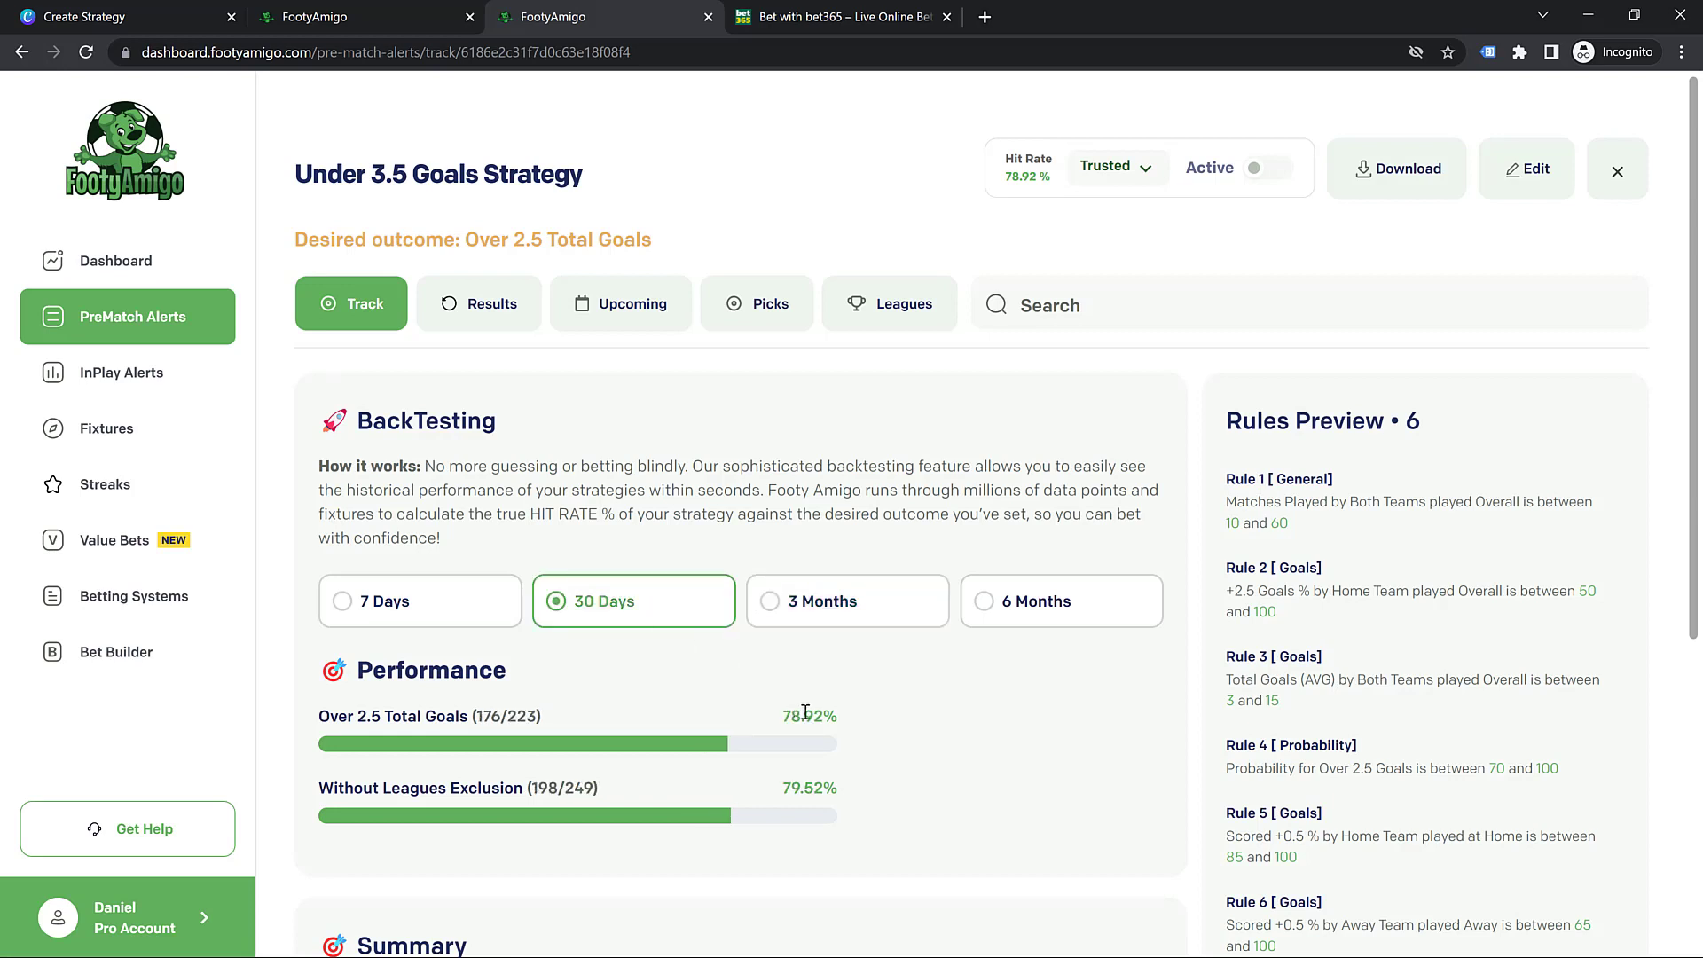
click(1035, 602)
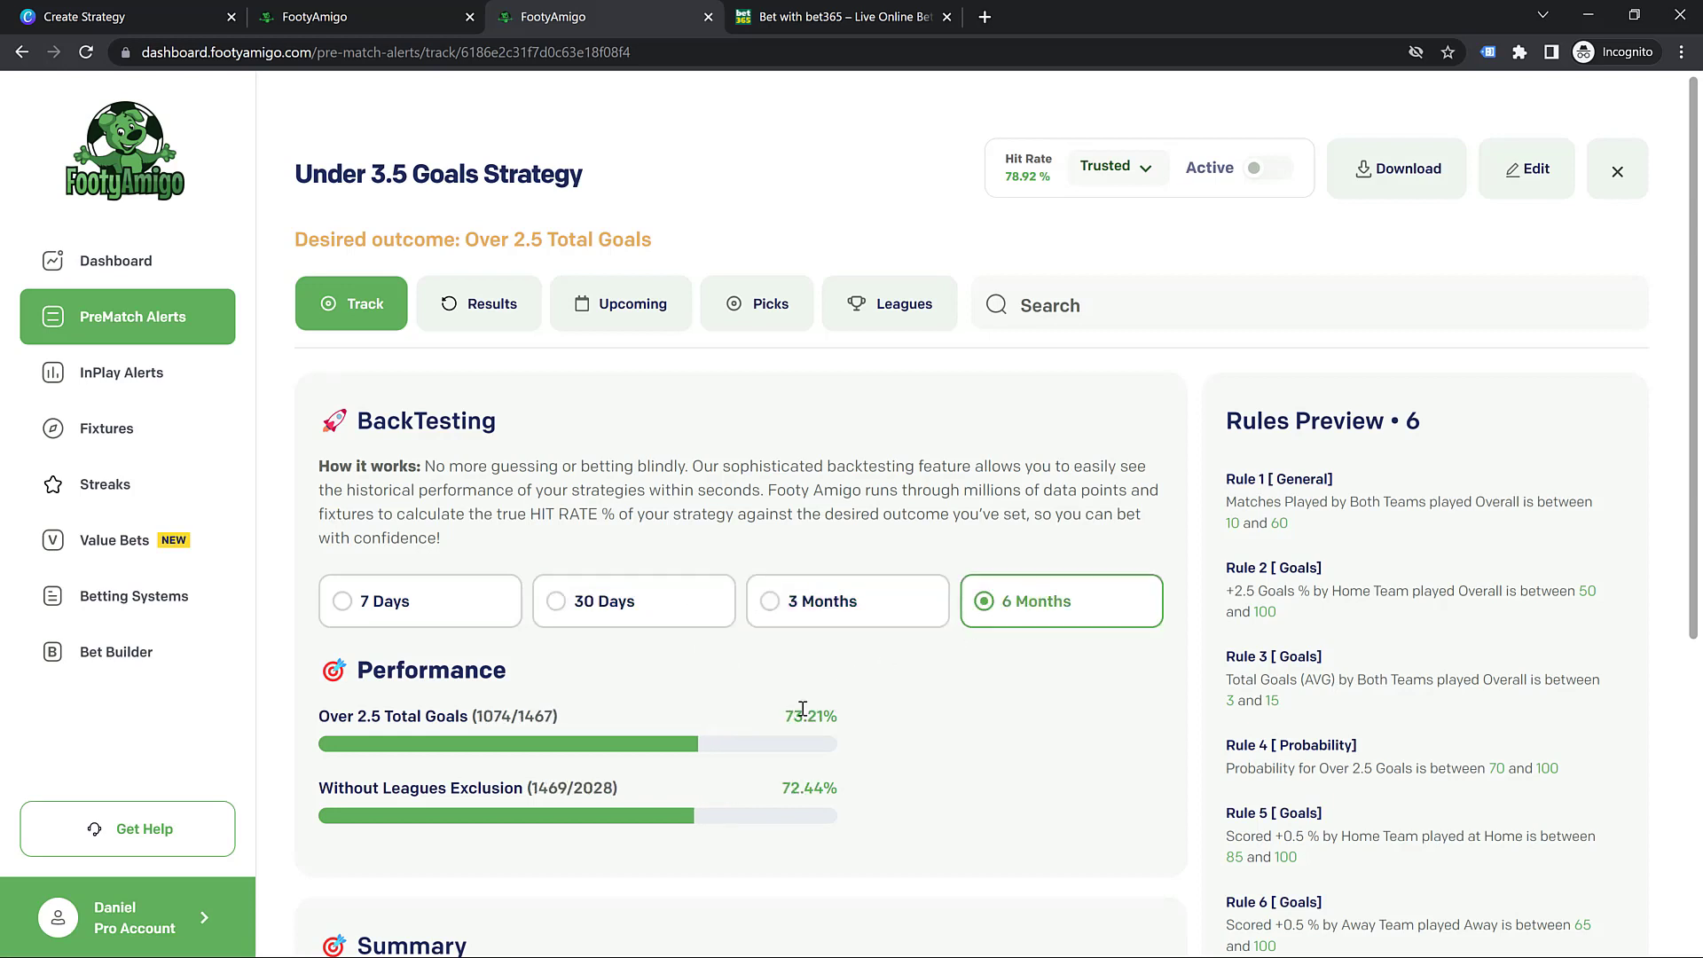
click(434, 616)
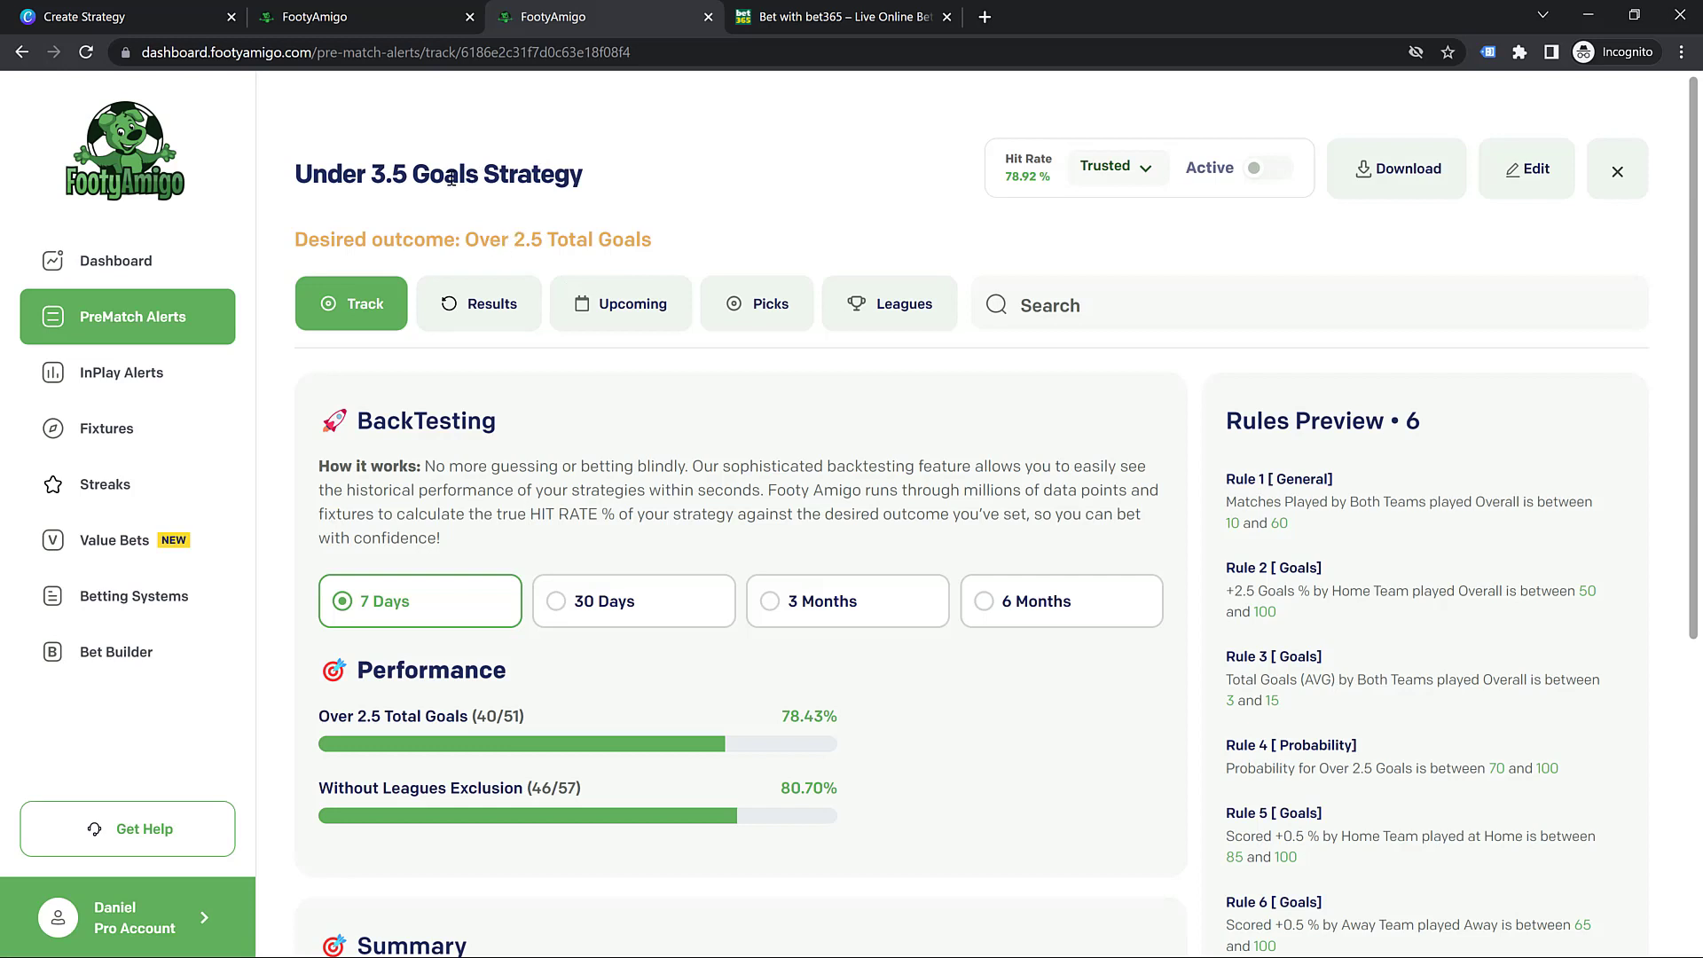
Examine the match results of the Over 0.5 1H Goals strategy for May 30, 2022.
click(369, 13)
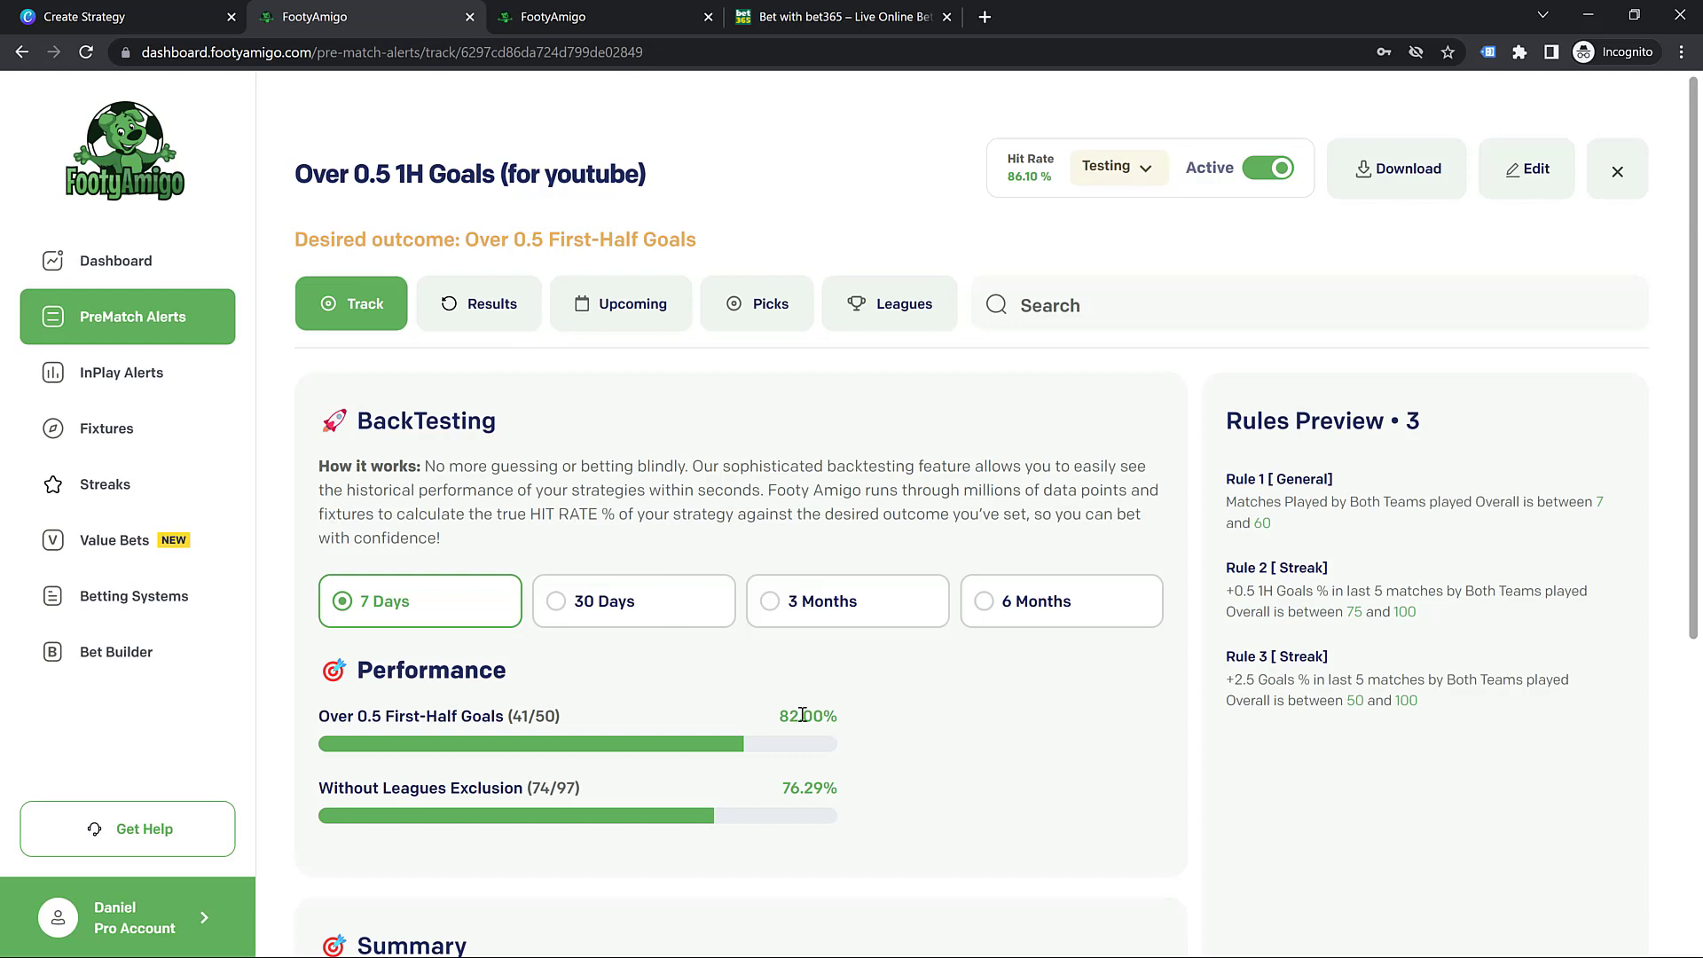
click(498, 305)
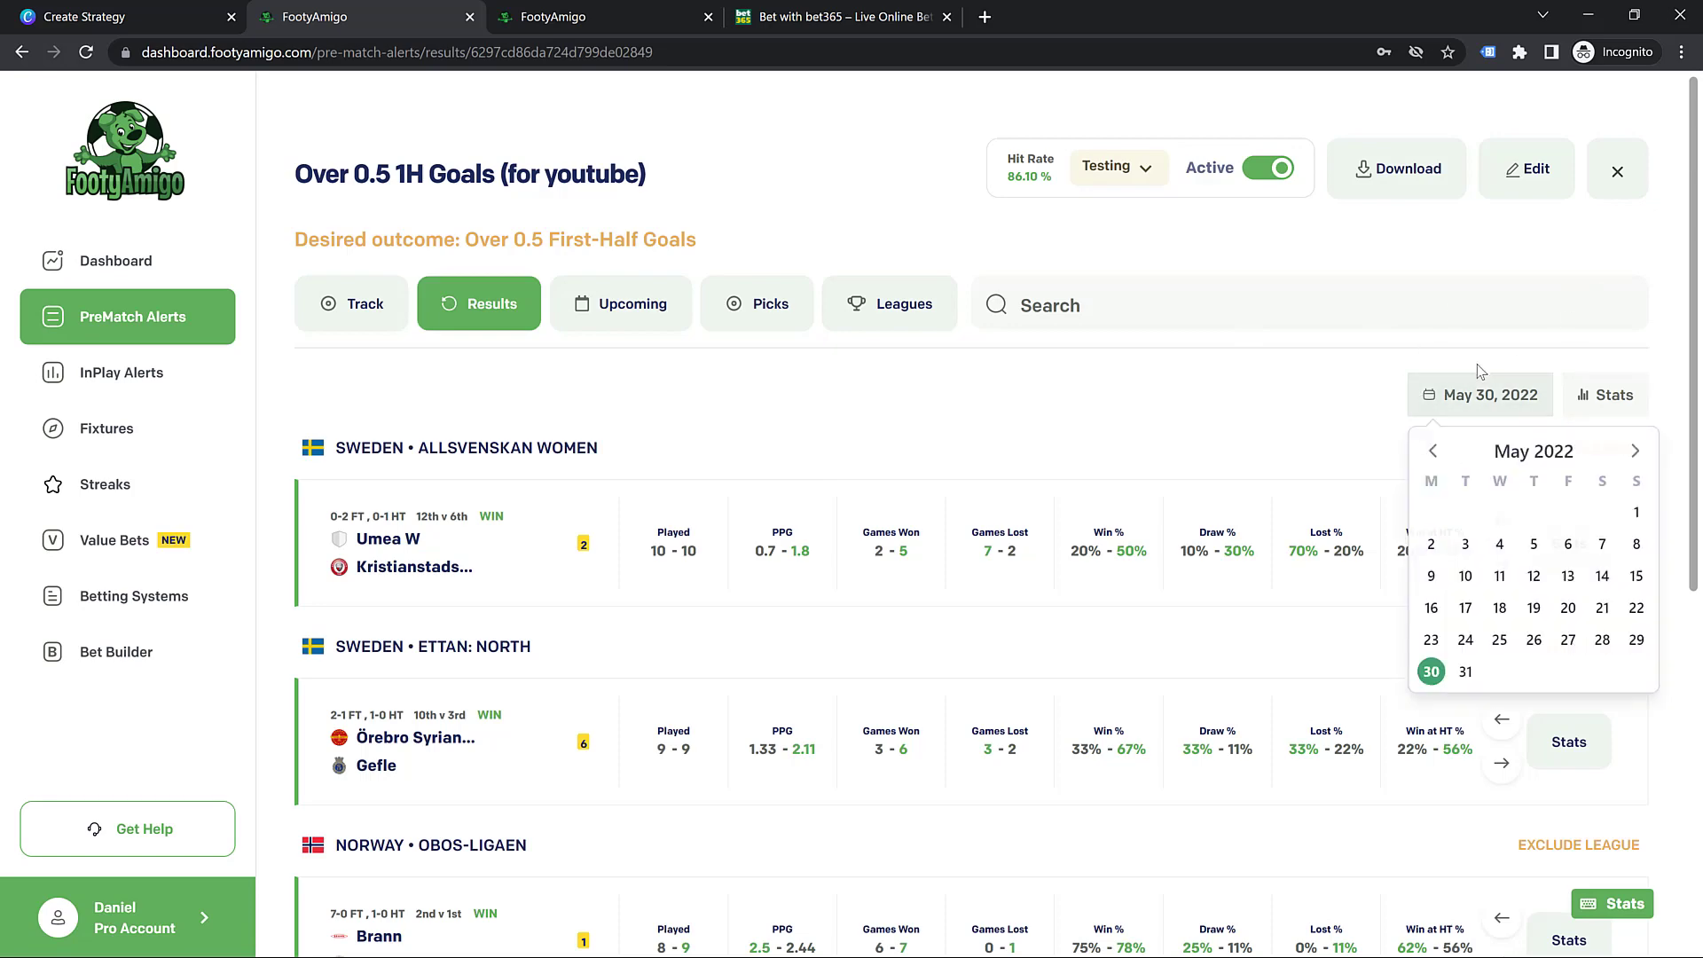
scroll(761, 422, down, 4)
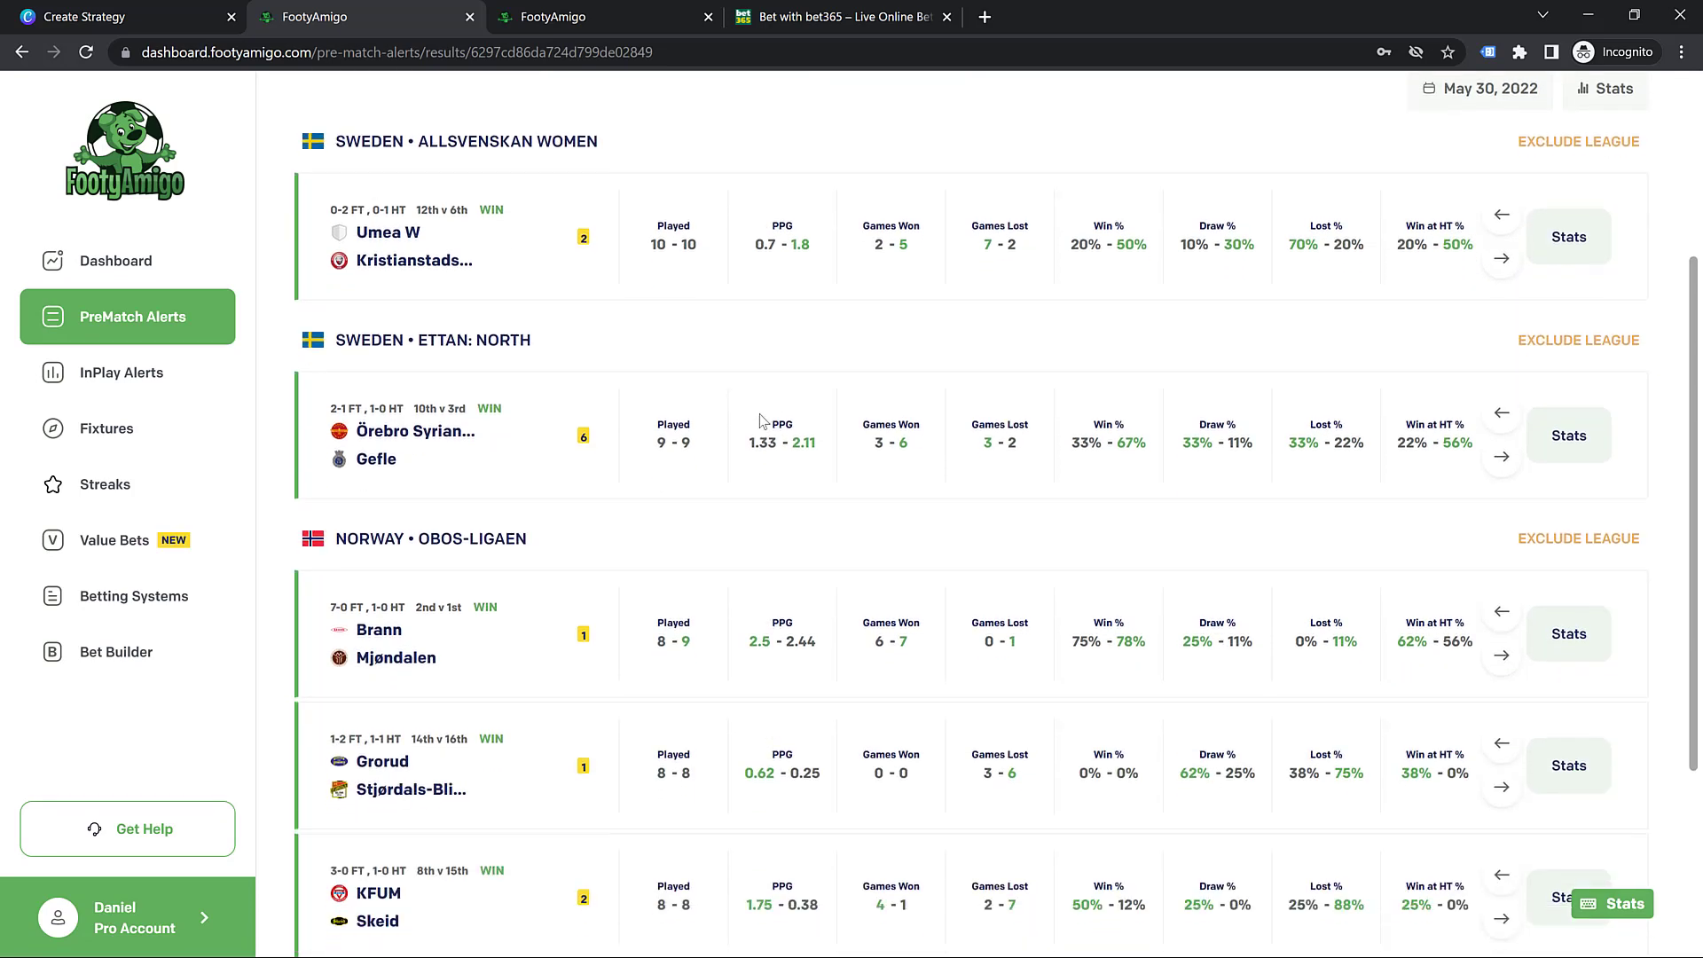
scroll(761, 422, down, 2)
scroll(763, 422, up, 3)
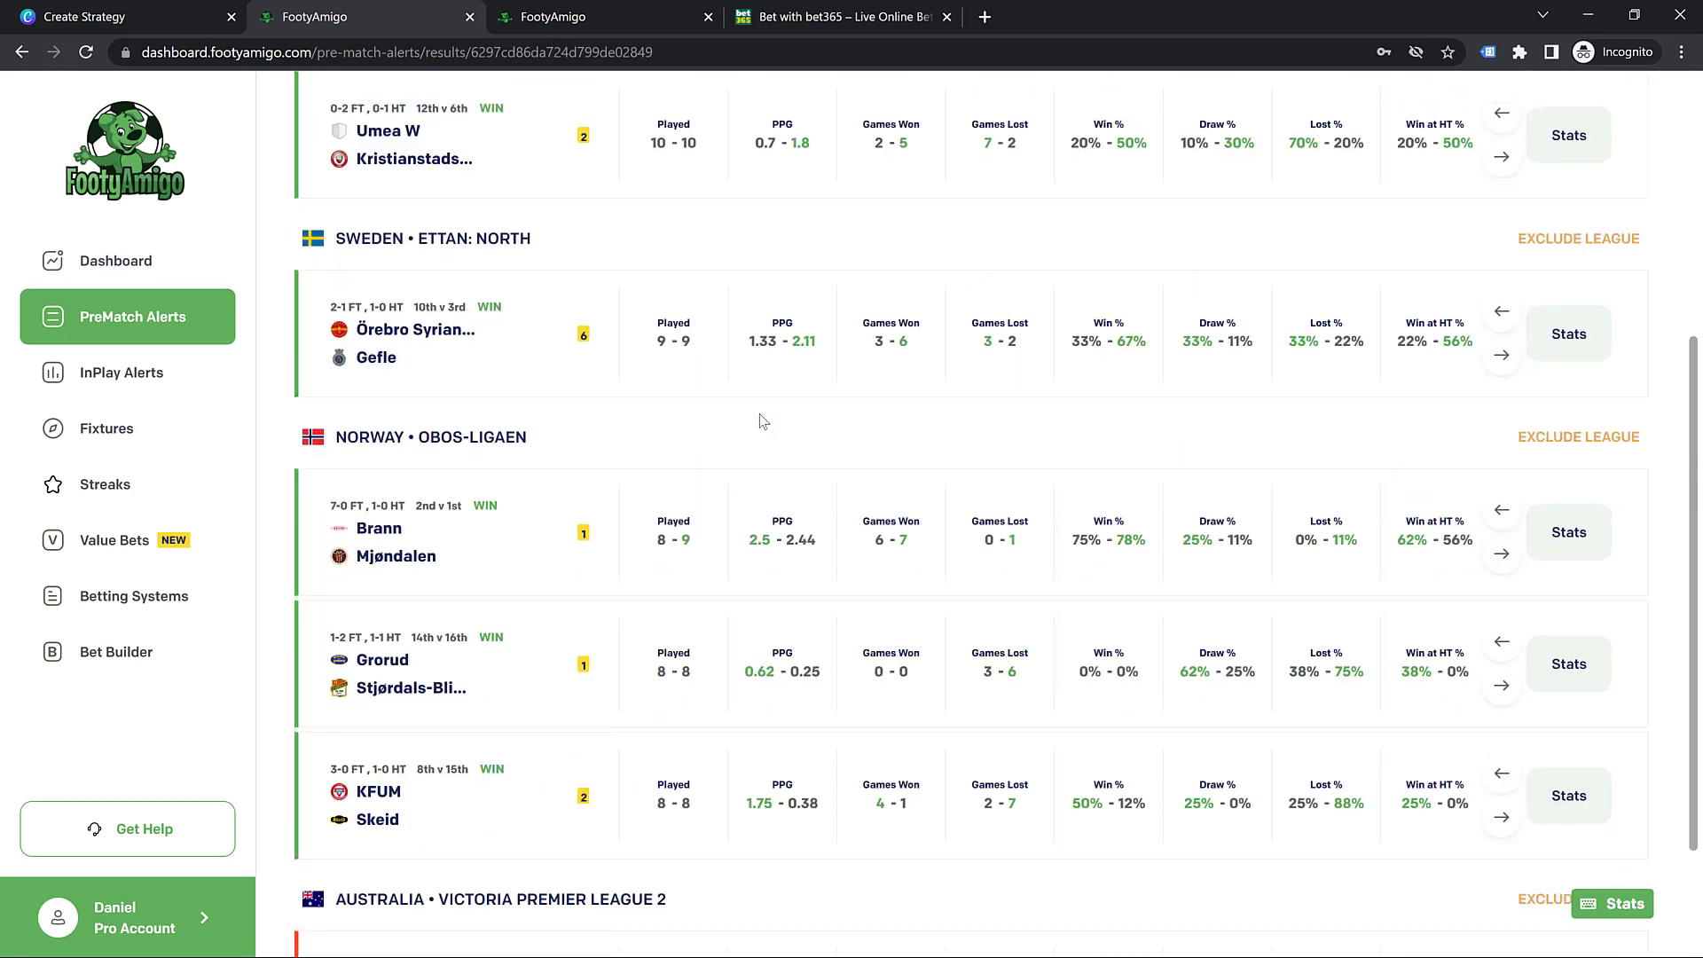
scroll(761, 421, up, 3)
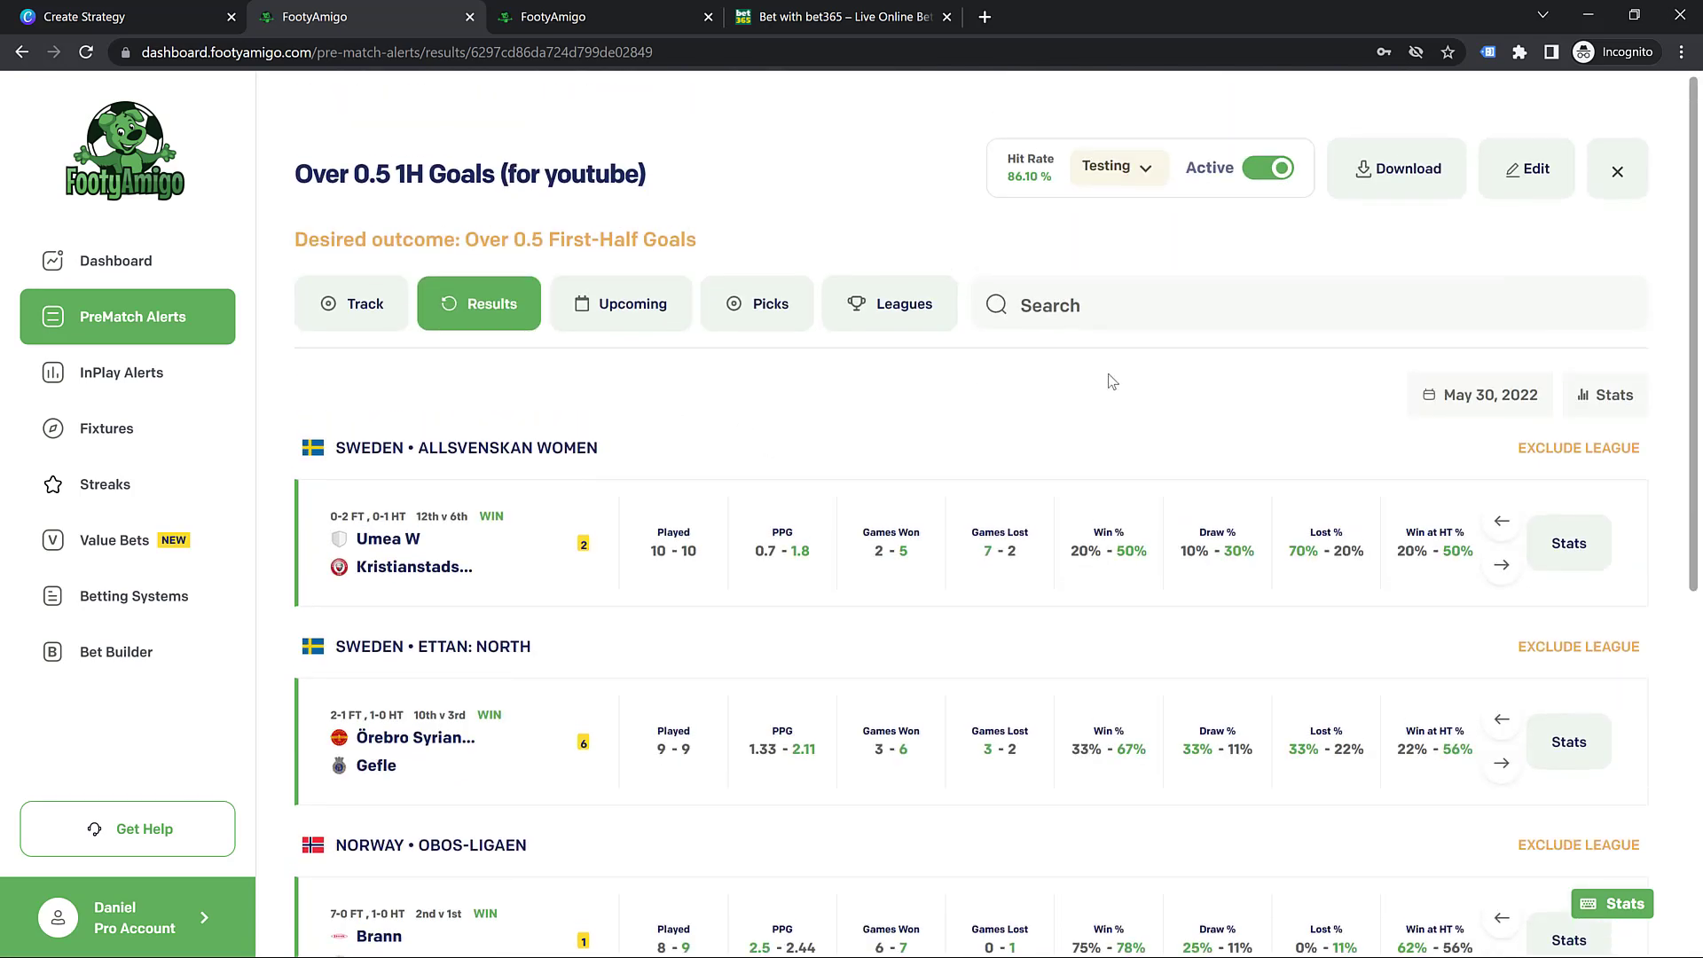
Browse the Over 0.5 1H Goals results calendar month by month back into 2021 and forward again to May 2022.
click(1430, 395)
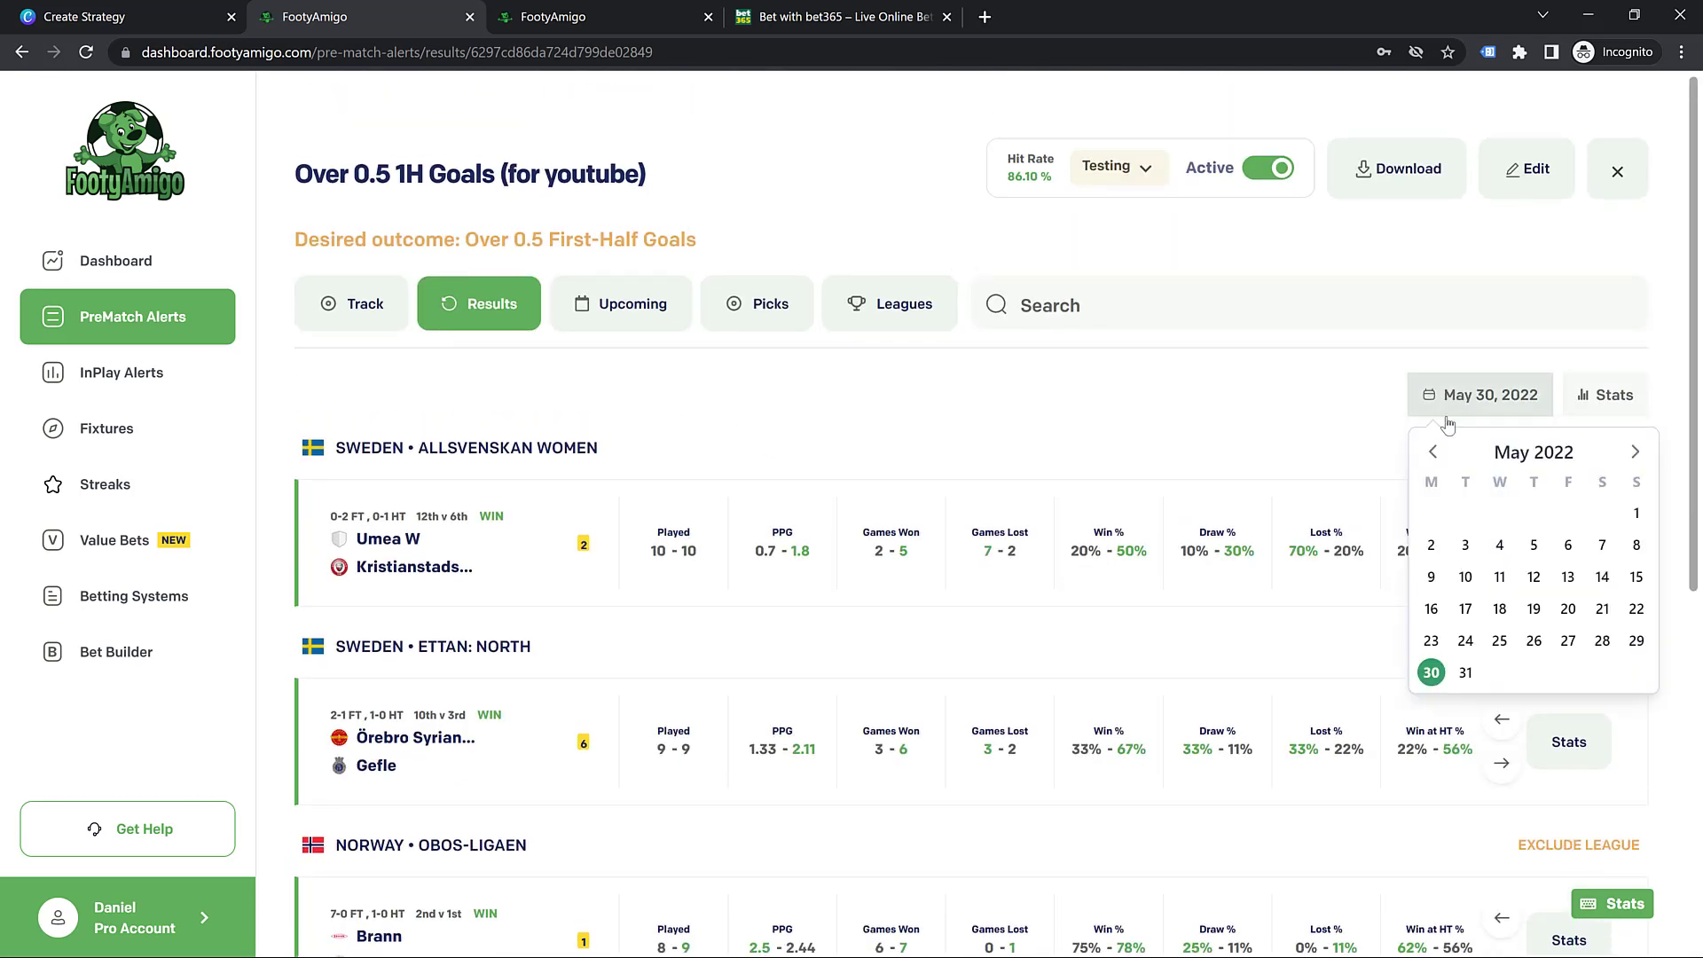
click(1433, 454)
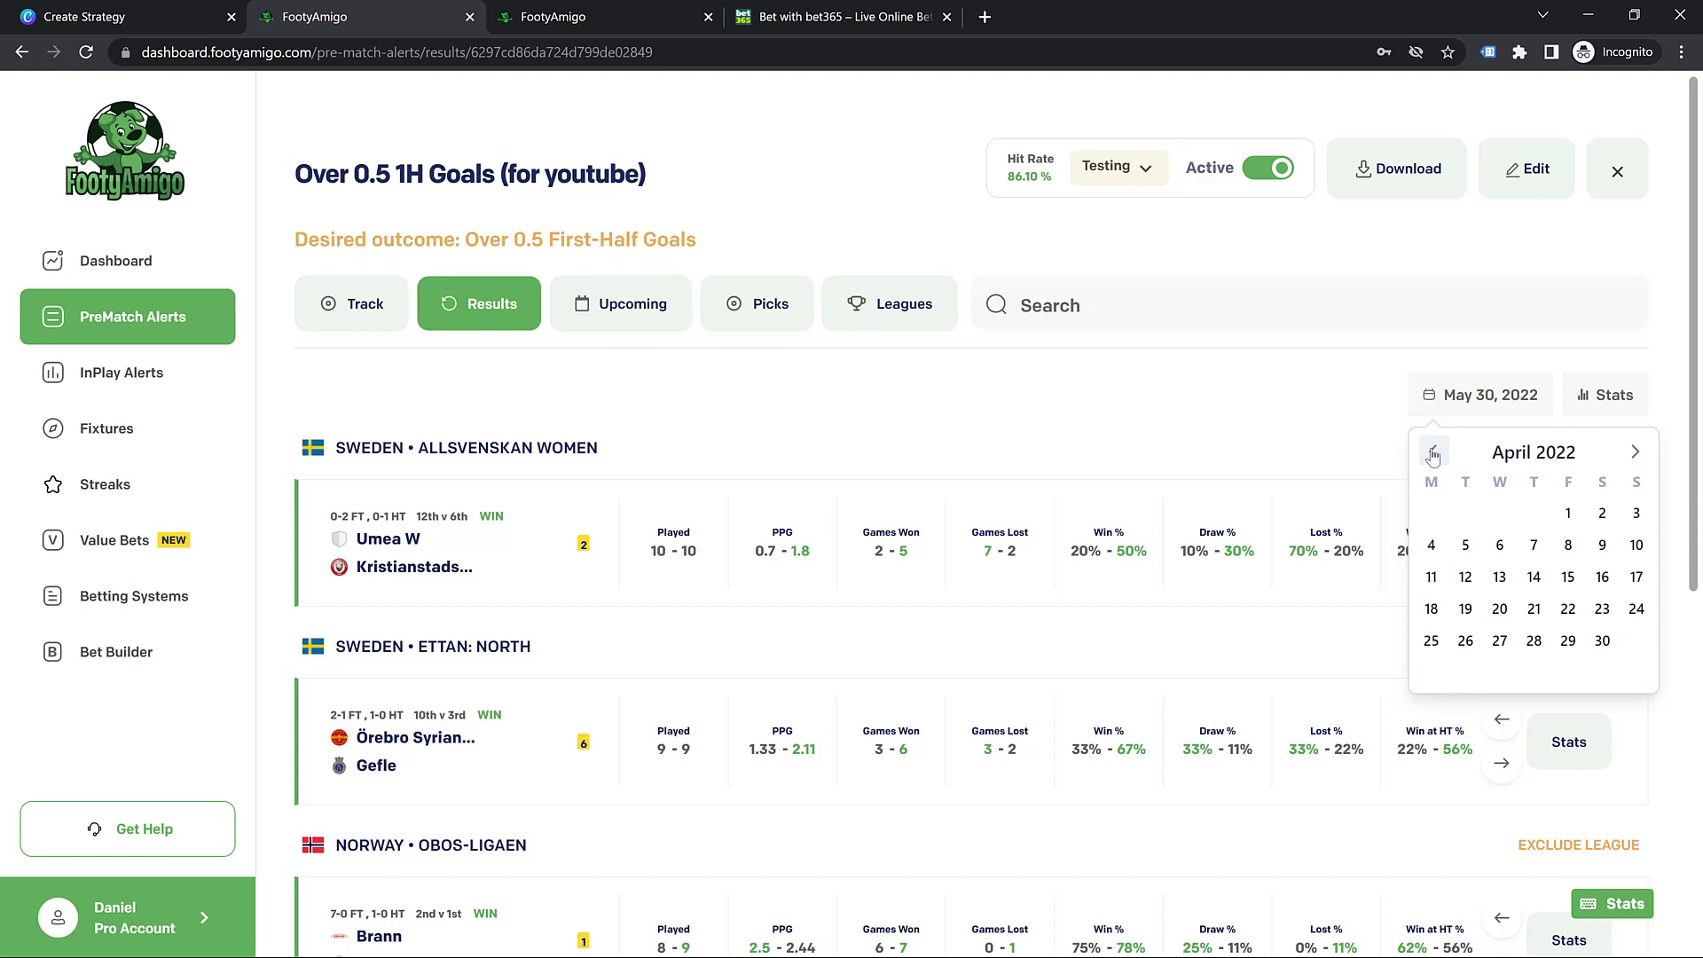
click(1433, 454)
click(1433, 454)
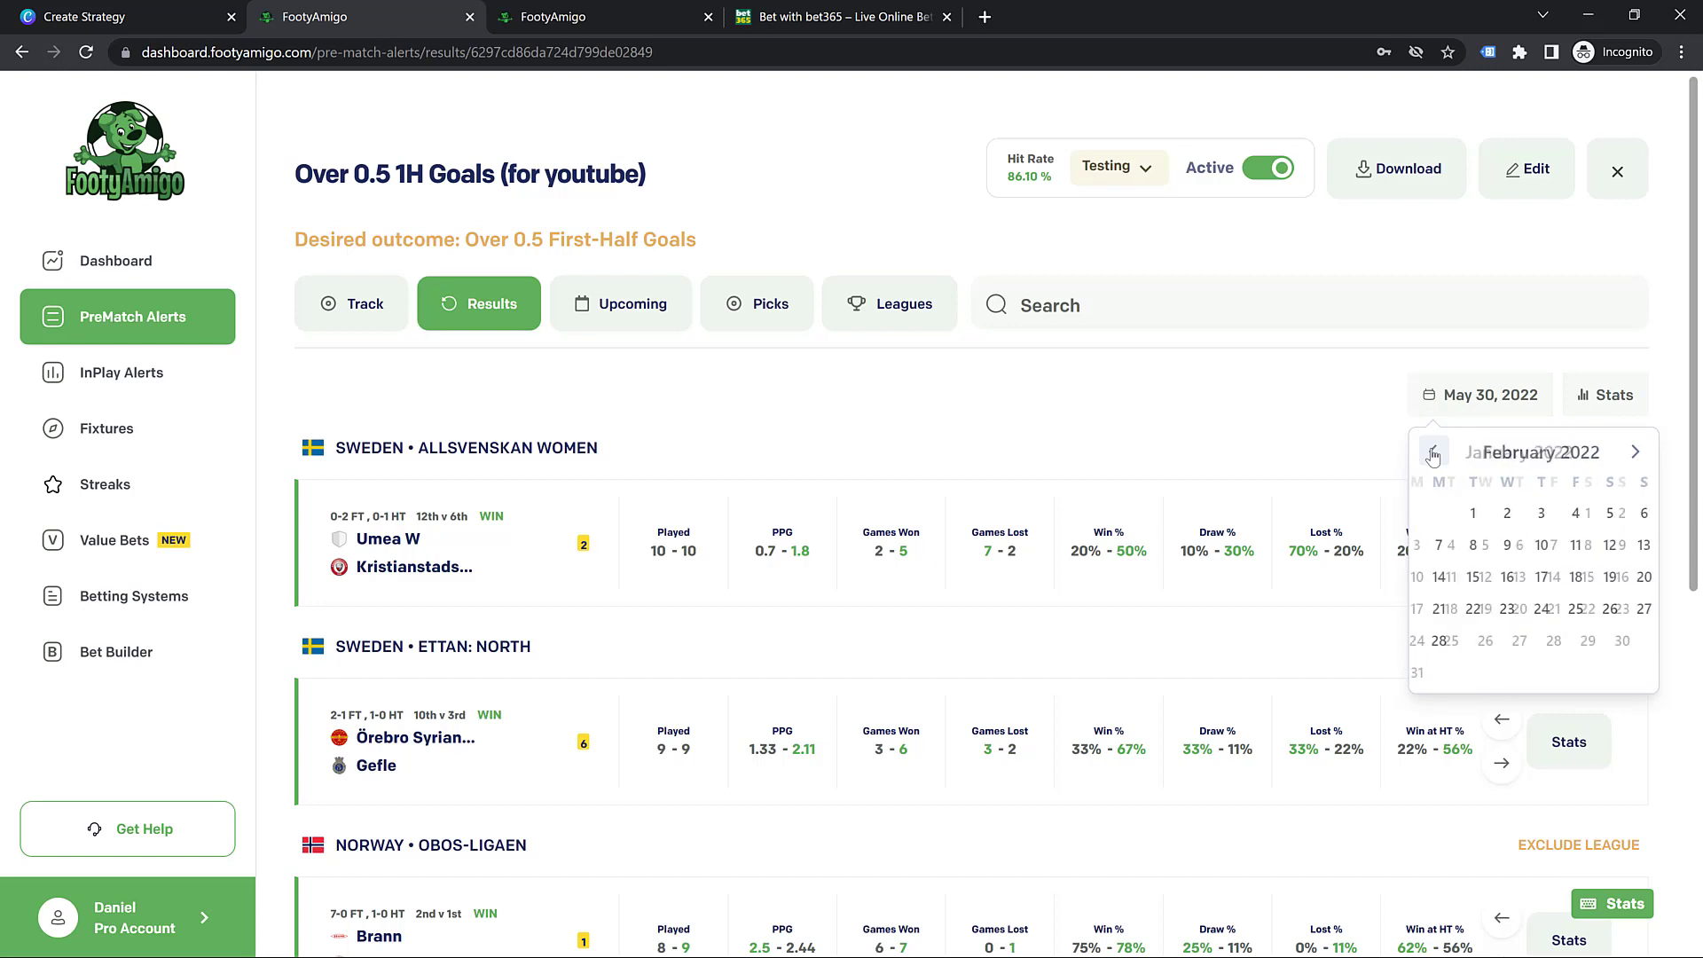
click(1434, 454)
click(1433, 454)
click(1433, 454)
click(1433, 454)
click(1433, 454)
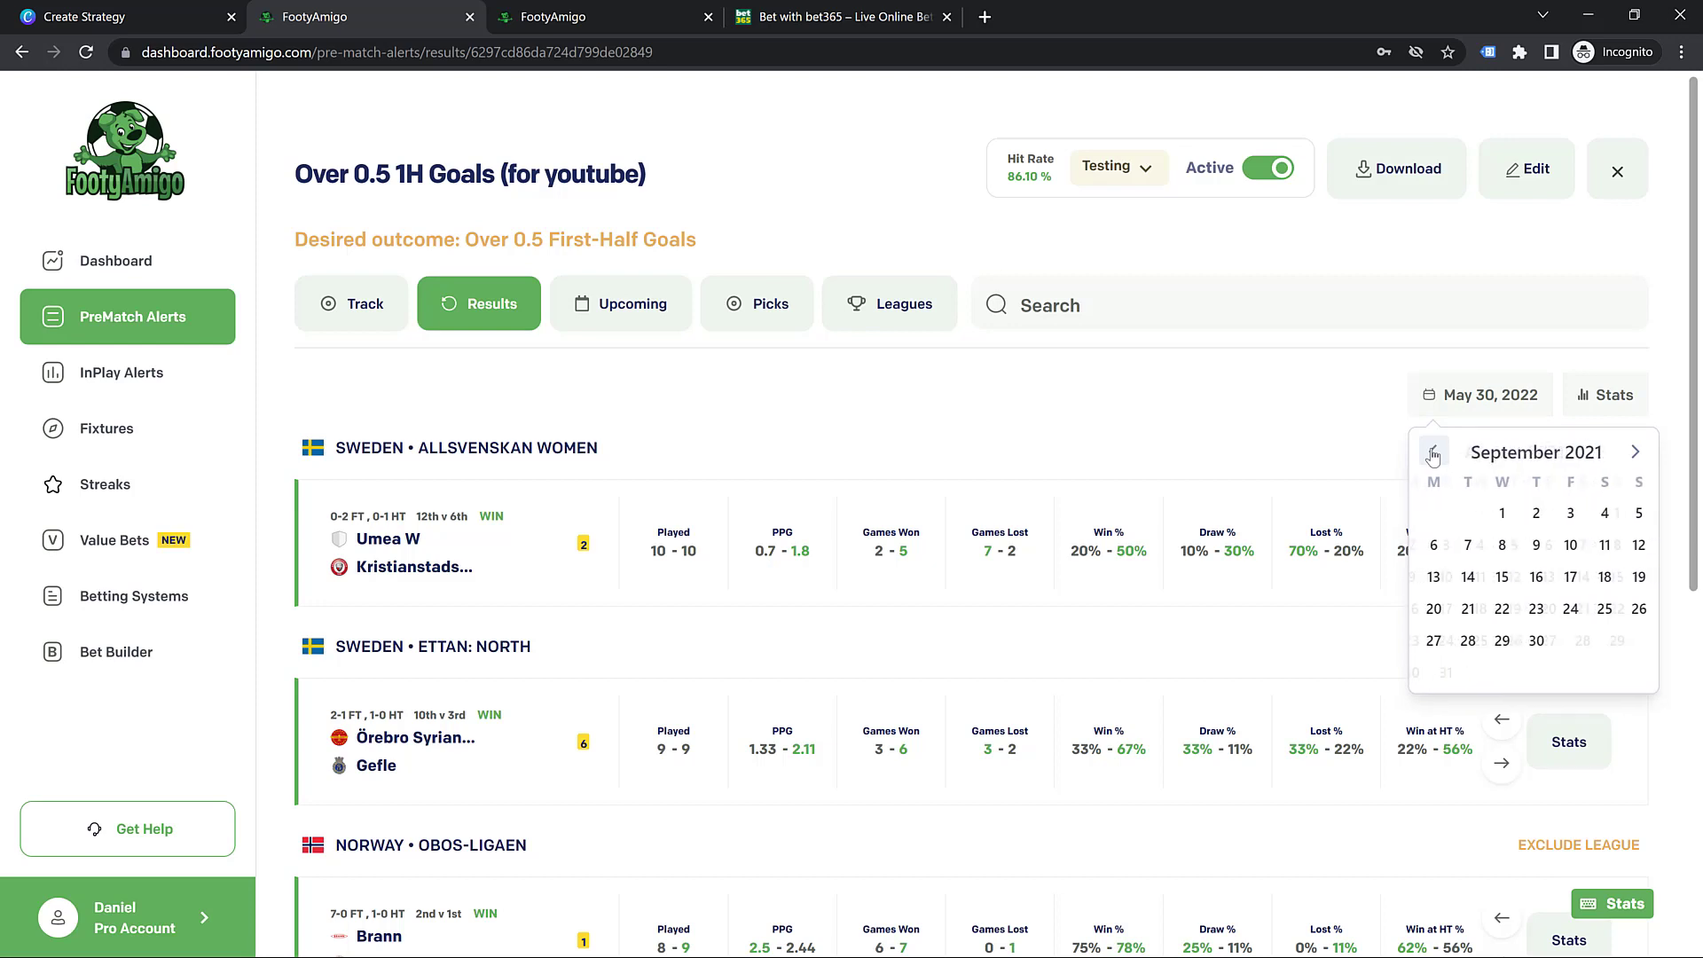
click(1433, 454)
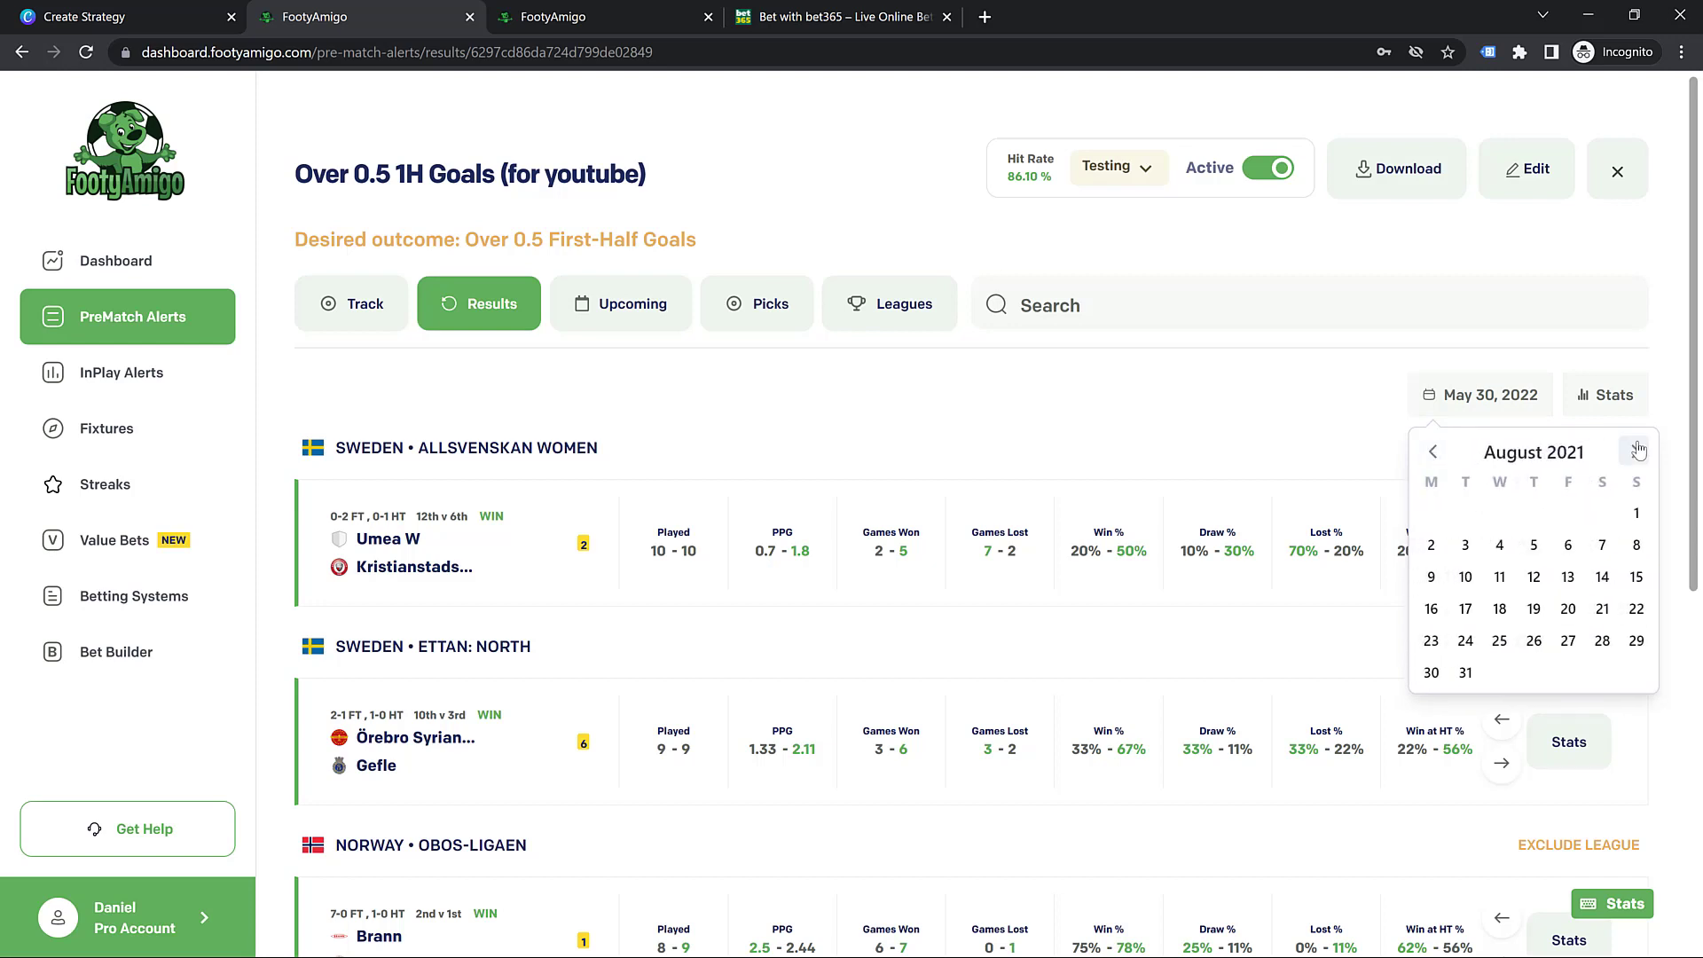
click(1433, 453)
click(1637, 450)
click(1637, 451)
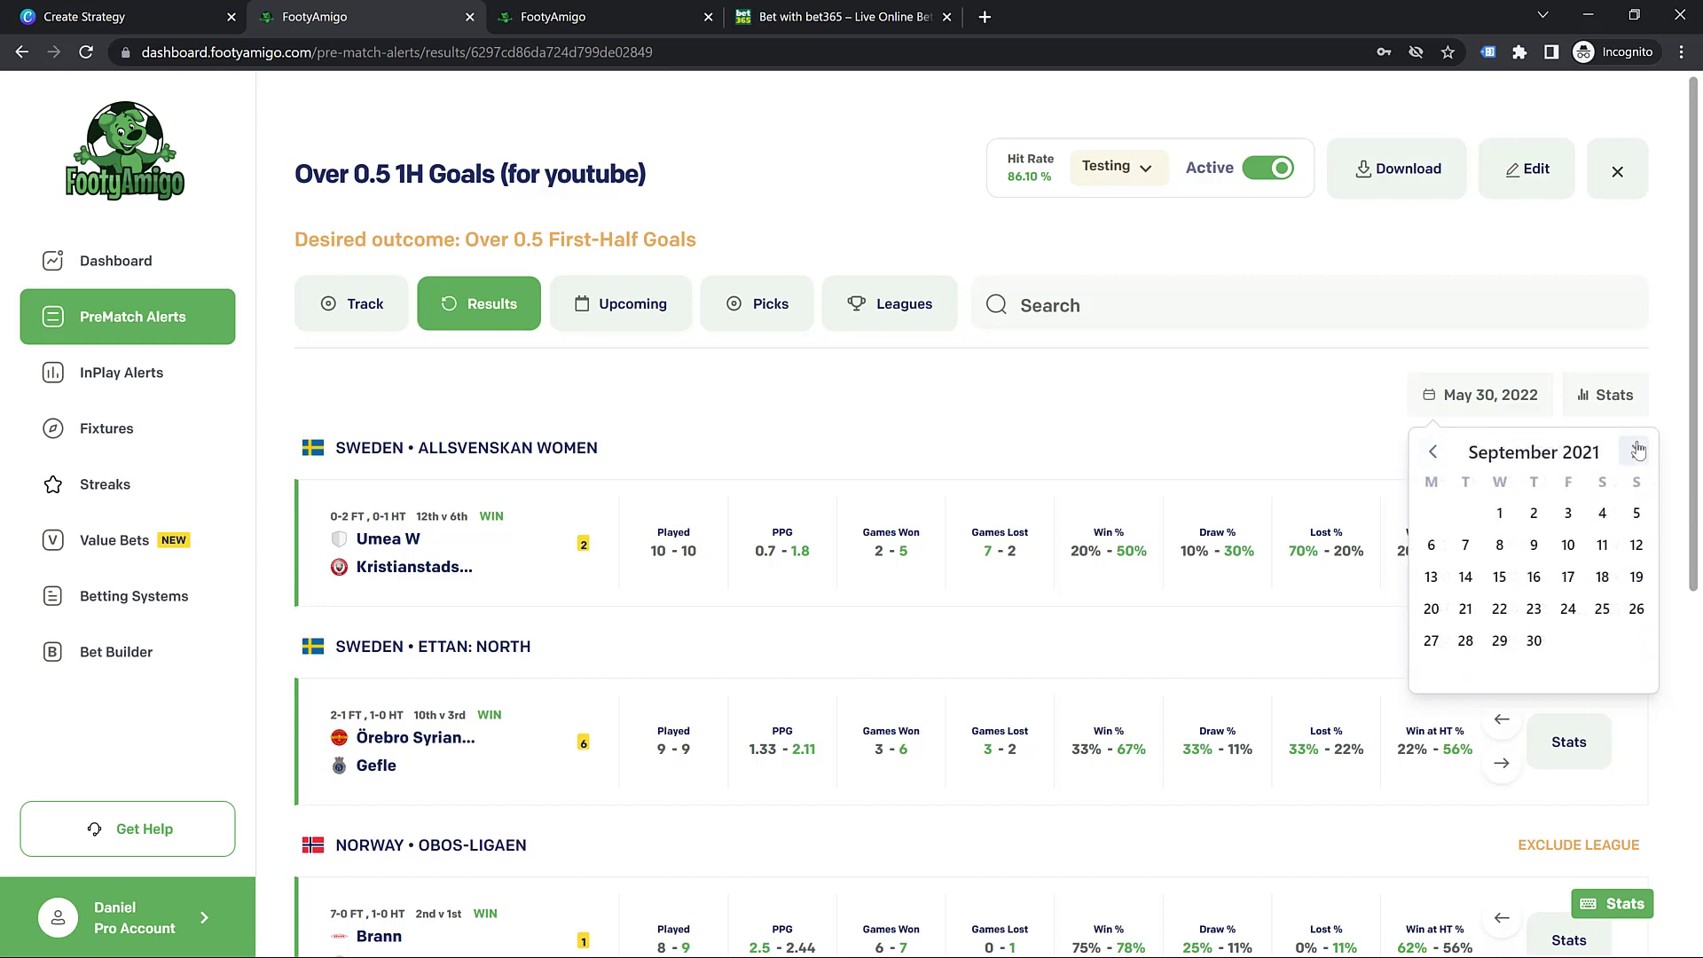
click(1637, 451)
click(1637, 450)
click(1637, 450)
click(1637, 451)
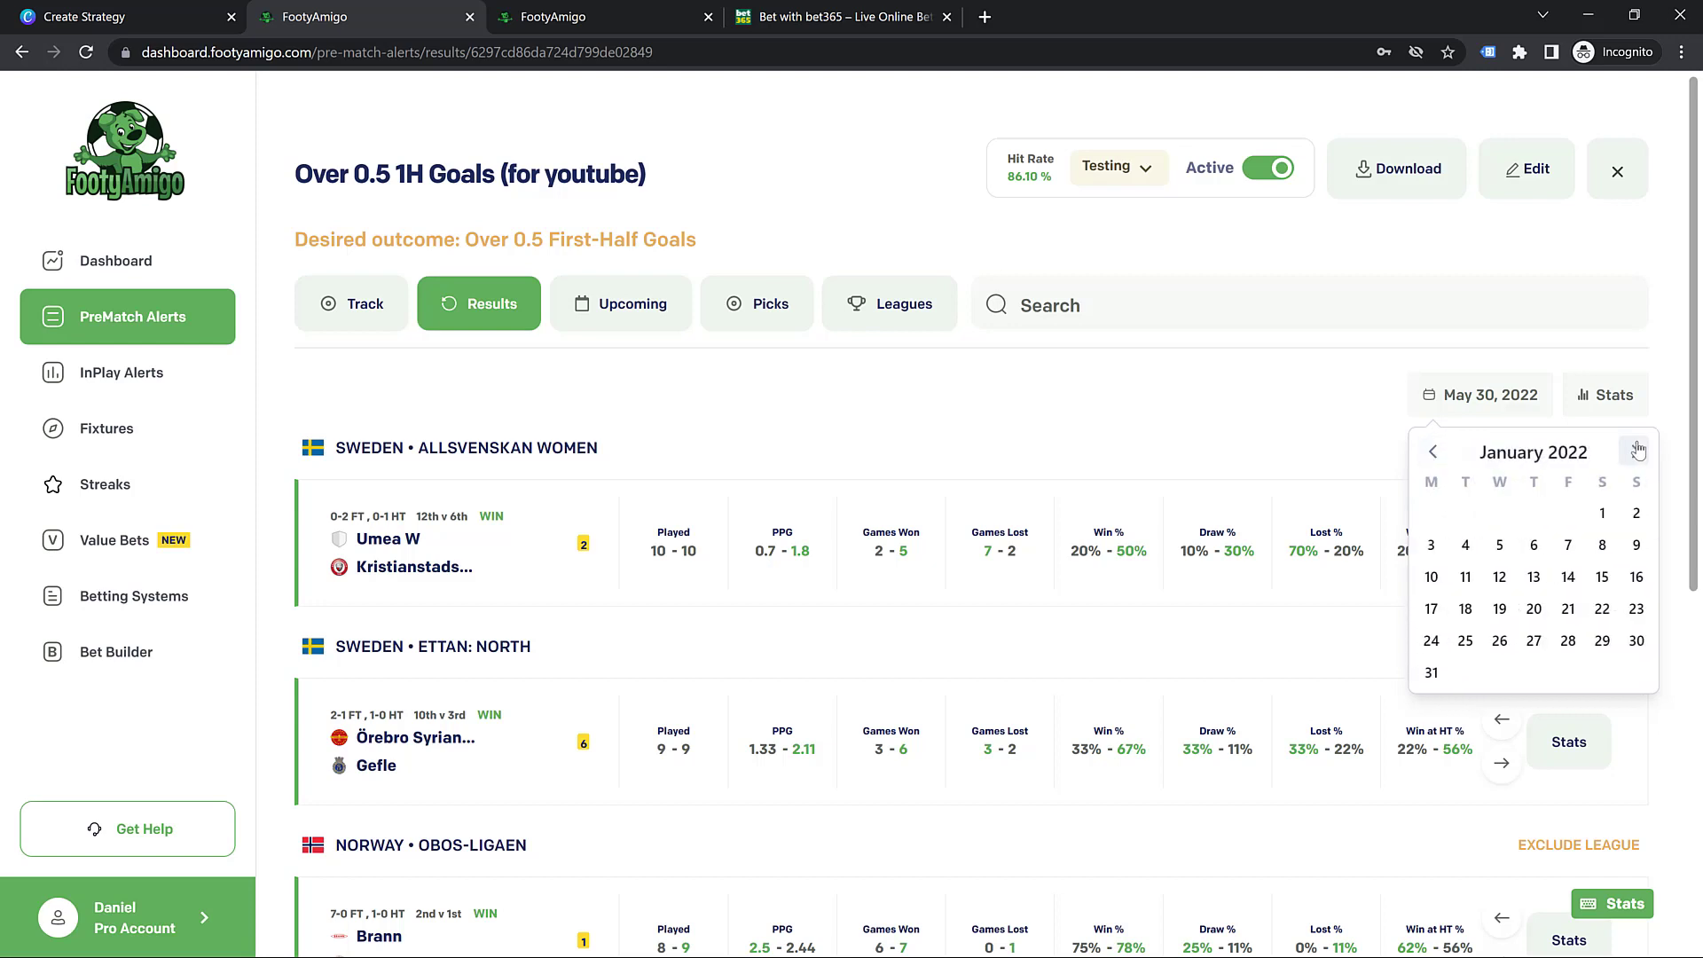
click(1637, 451)
click(1637, 450)
click(1637, 451)
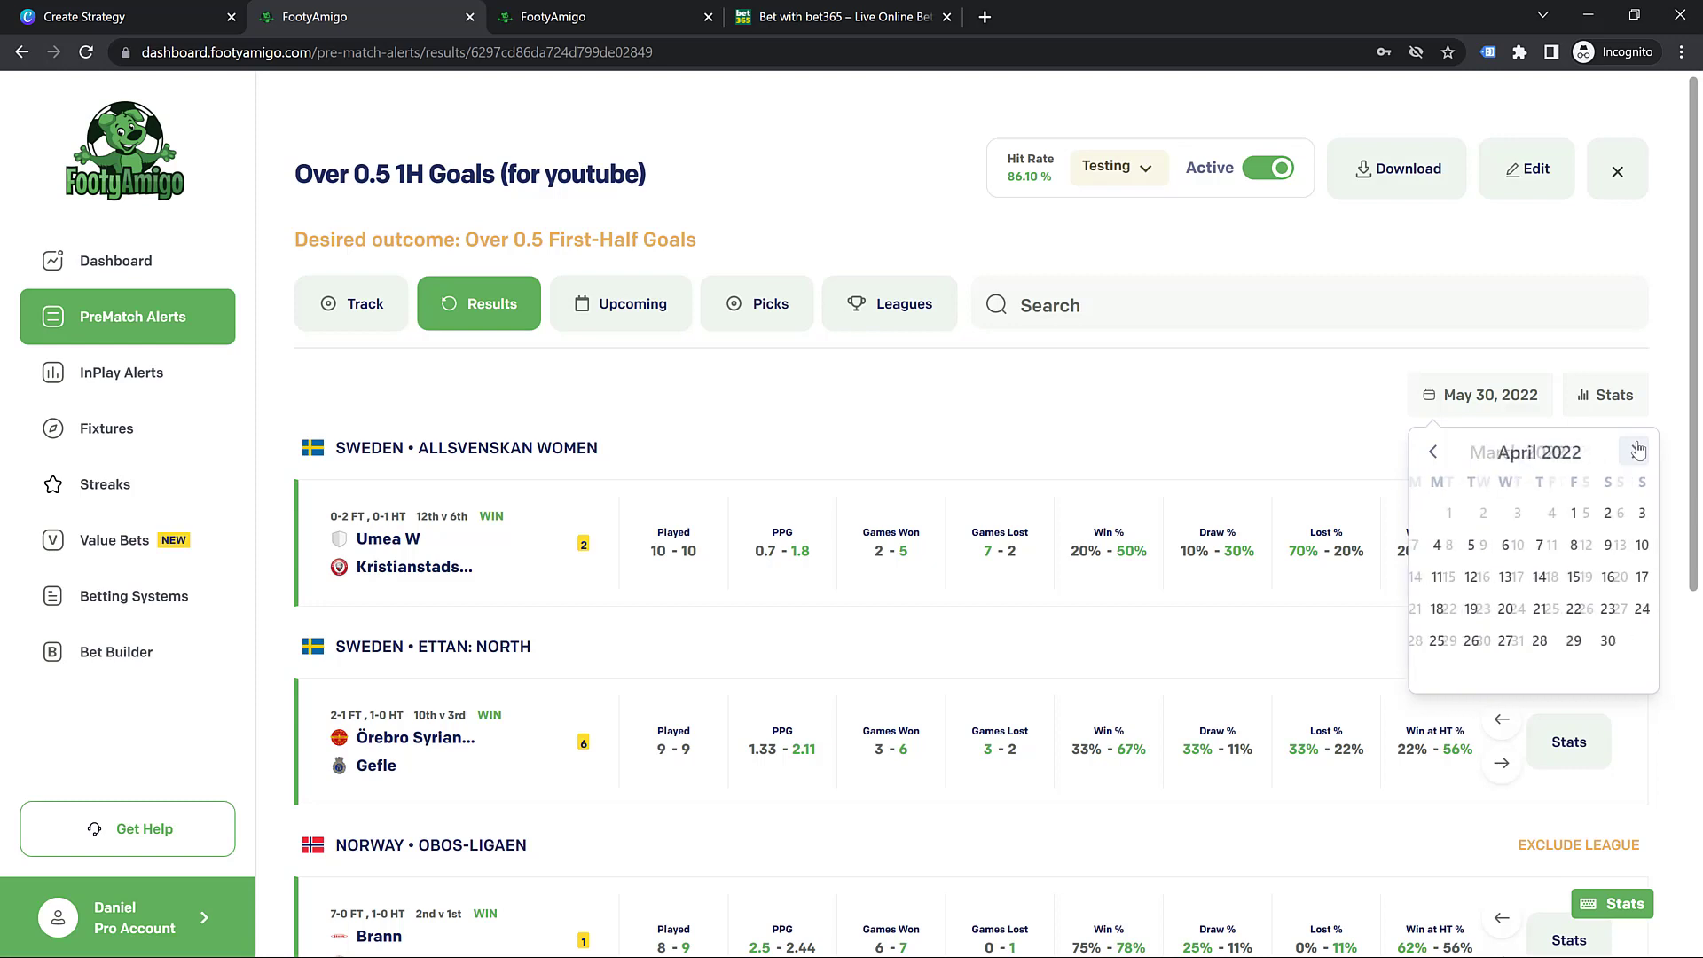
click(1637, 450)
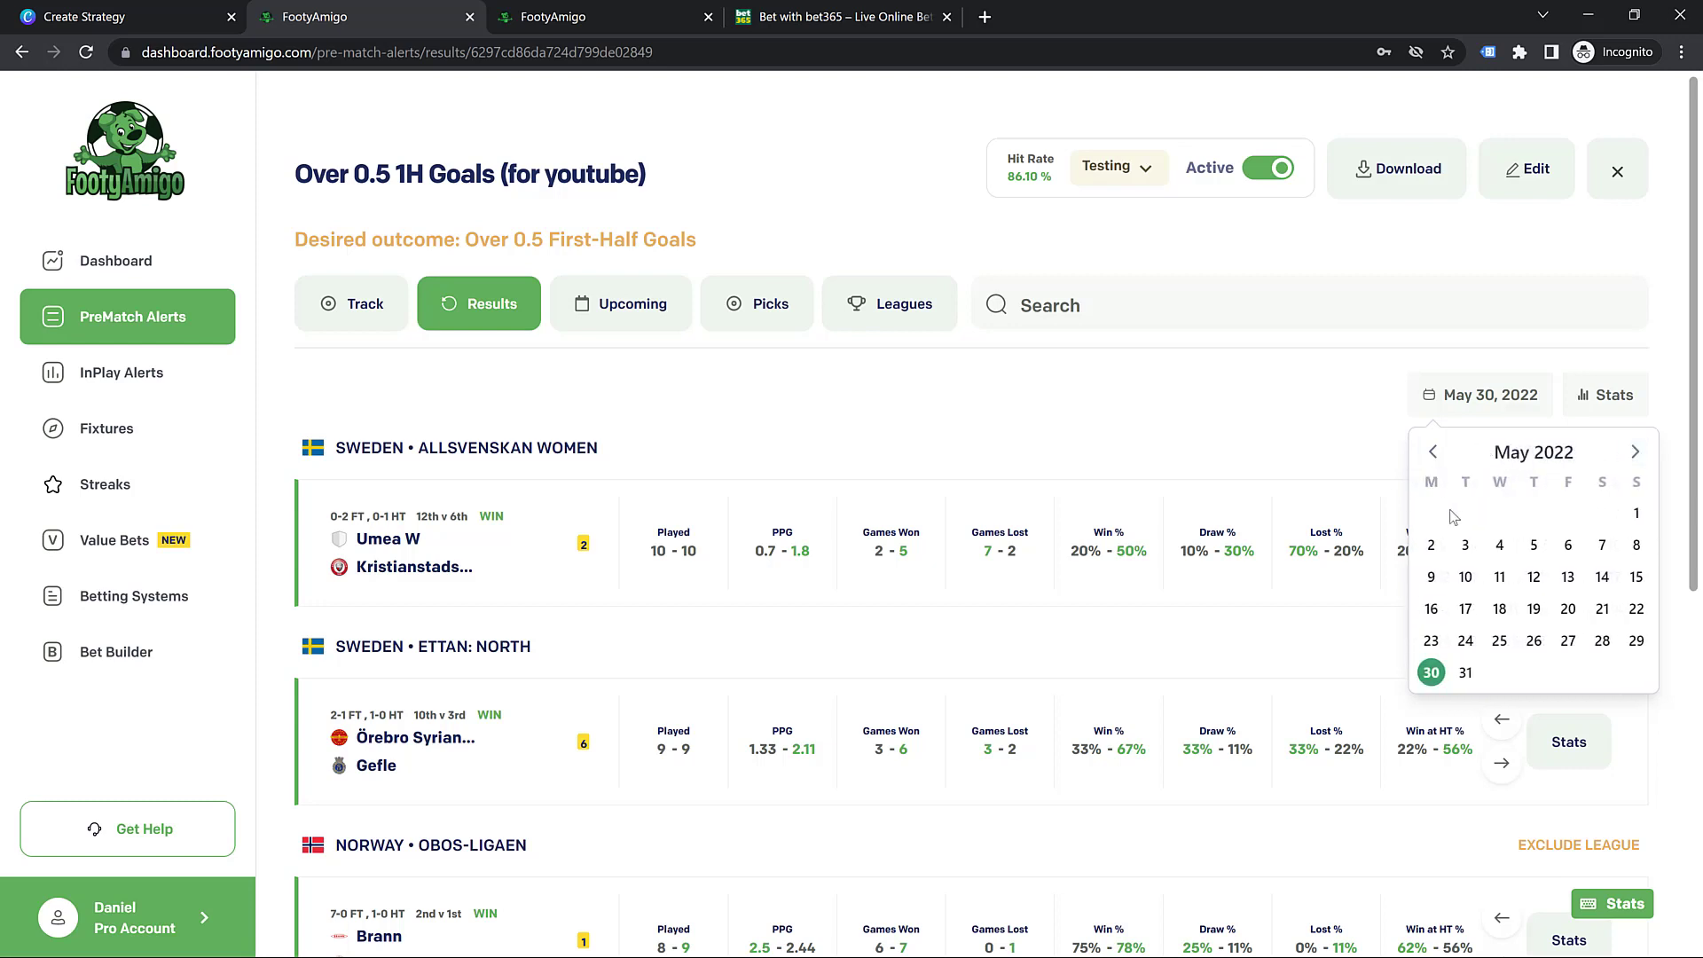
Show the Over 0.5 1H Goals strategy's results for April 14, 2022 and examine the listed matches.
click(1432, 452)
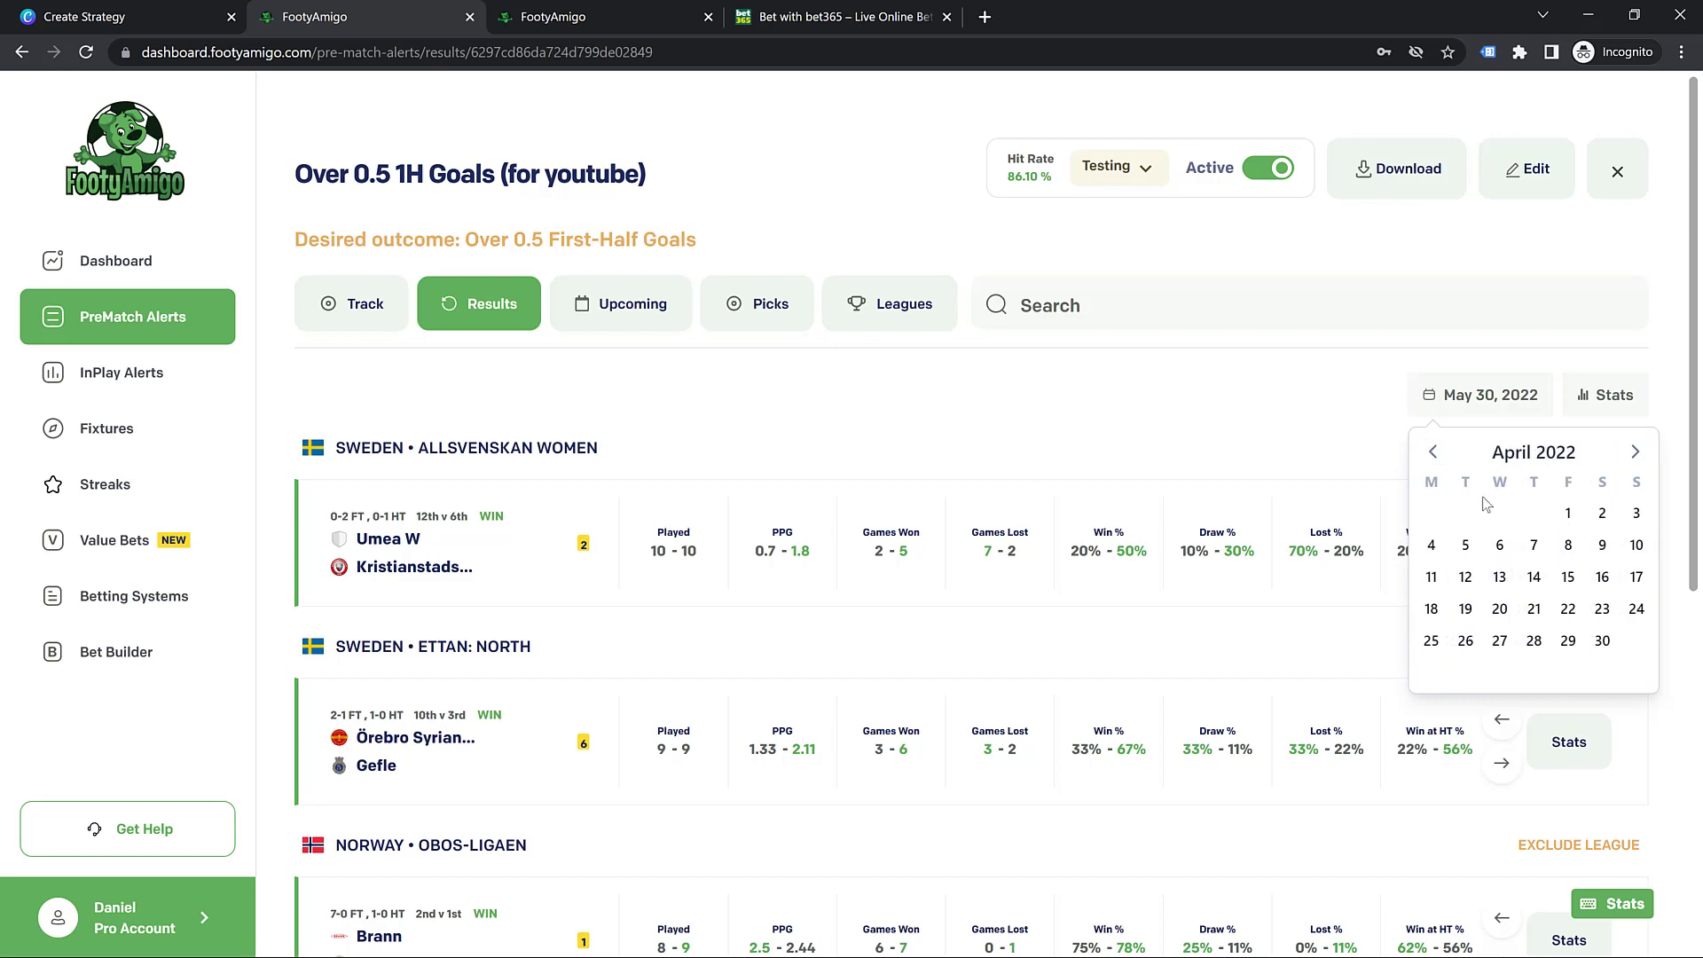
click(1533, 578)
scroll(875, 502, down, 2)
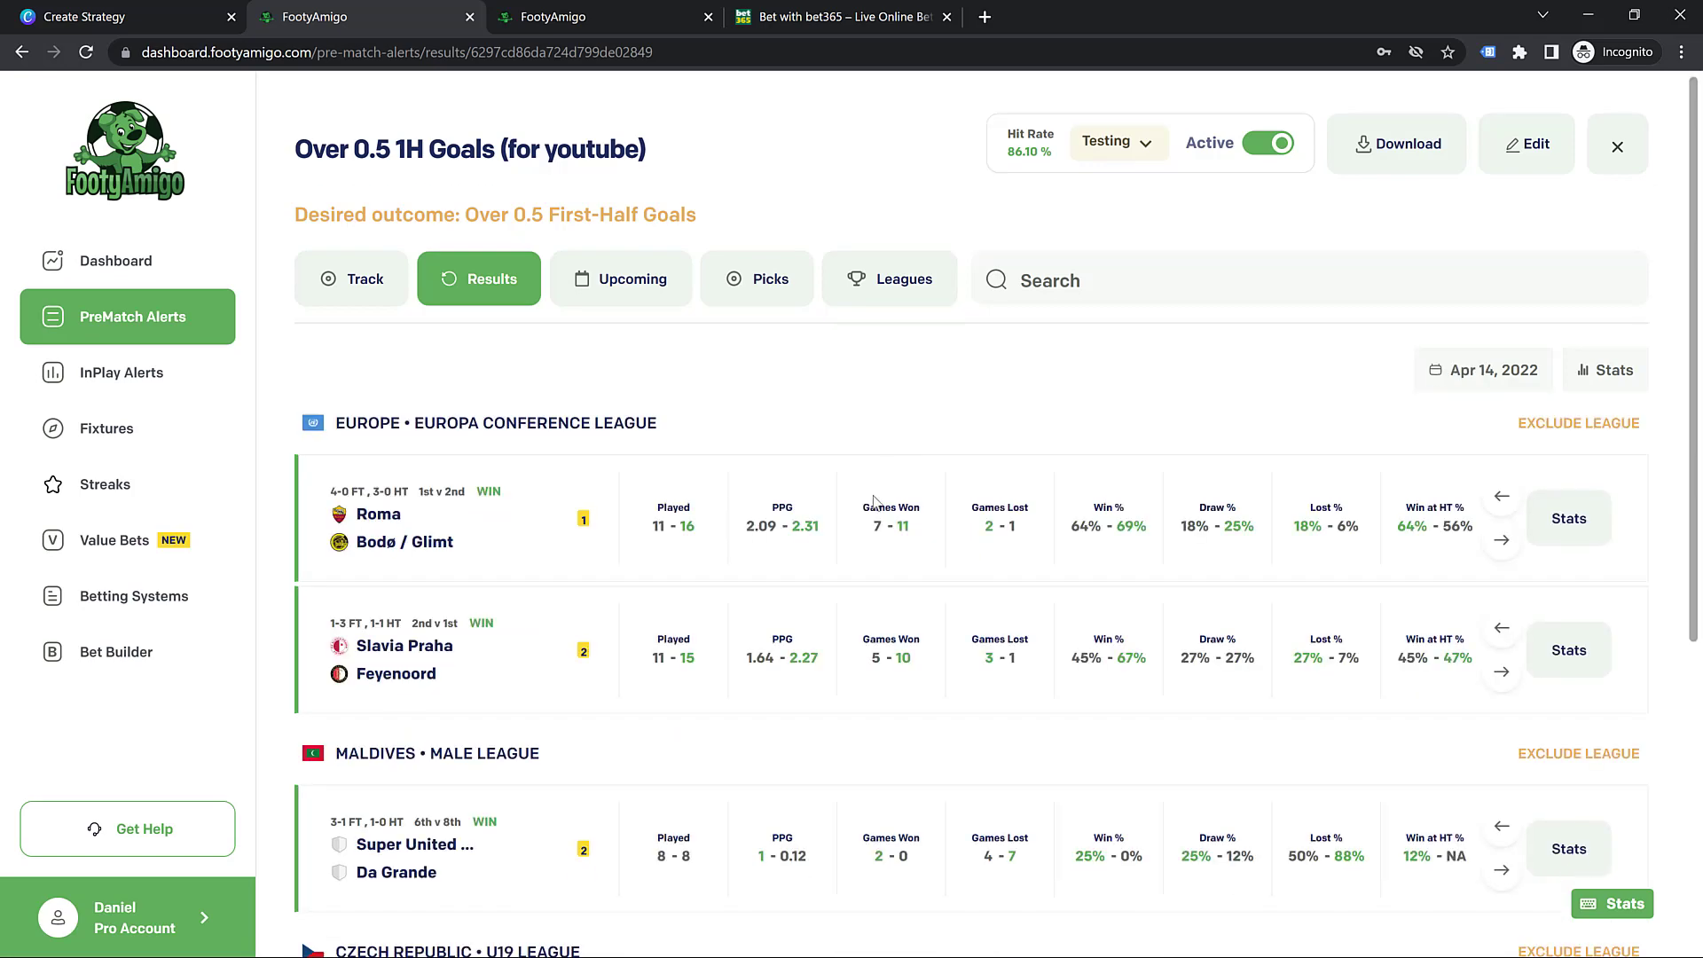
scroll(875, 502, down, 3)
scroll(875, 502, up, 2)
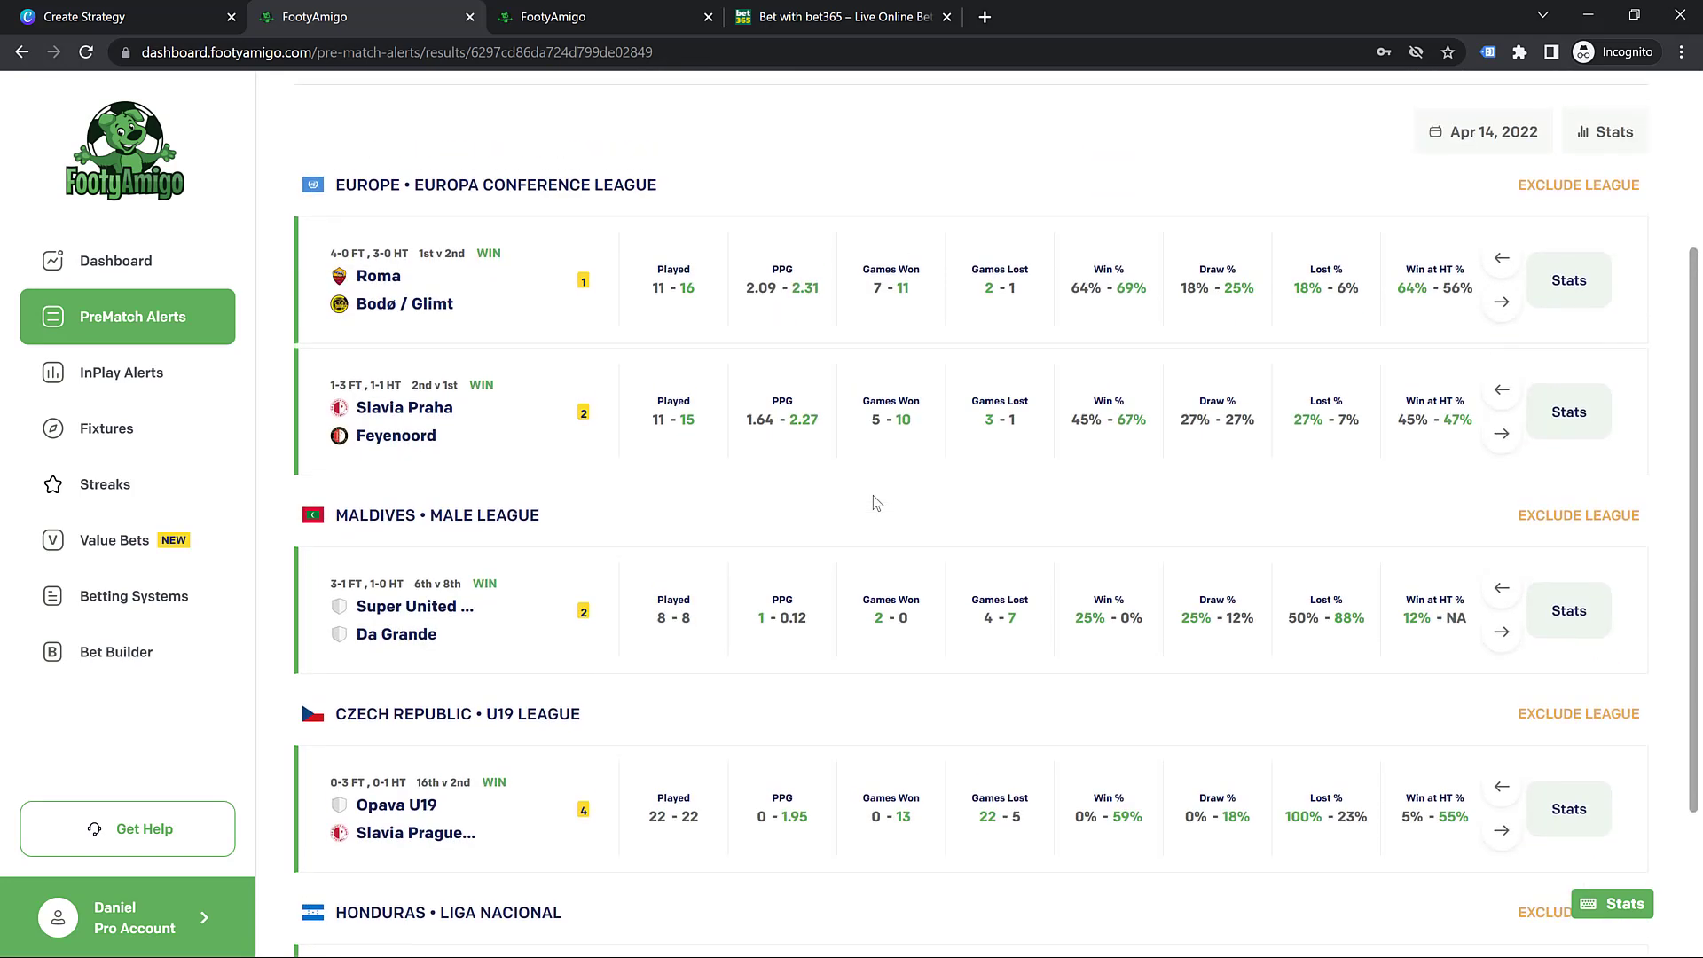
scroll(876, 502, up, 3)
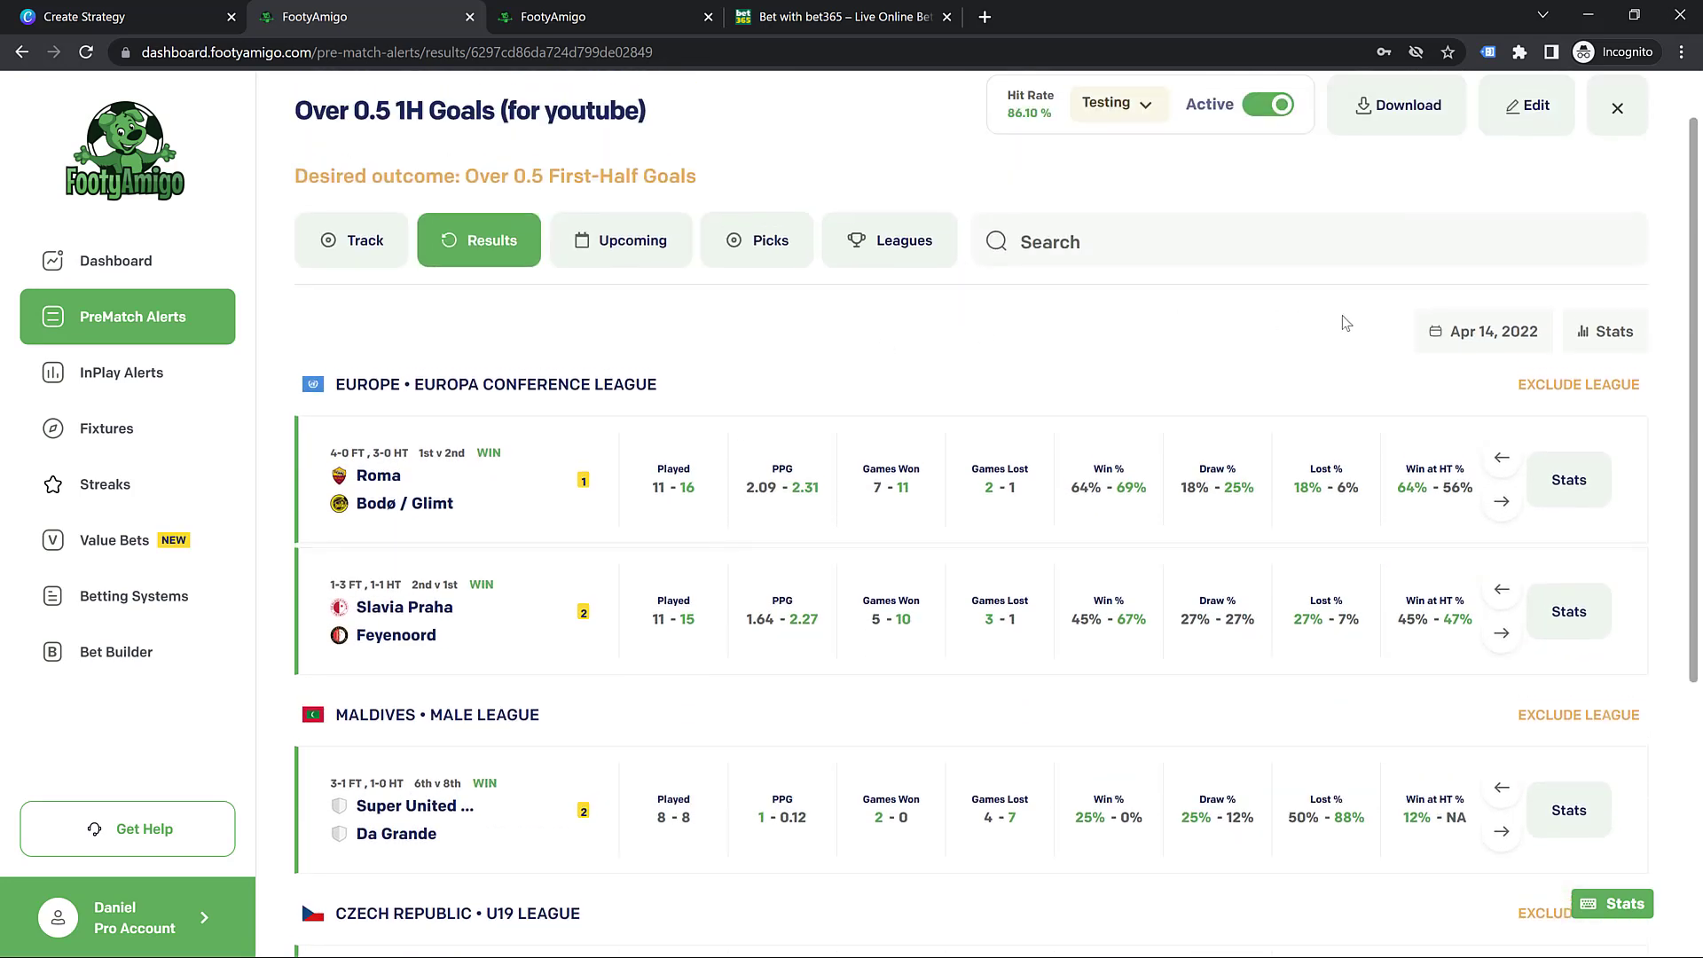
click(1479, 334)
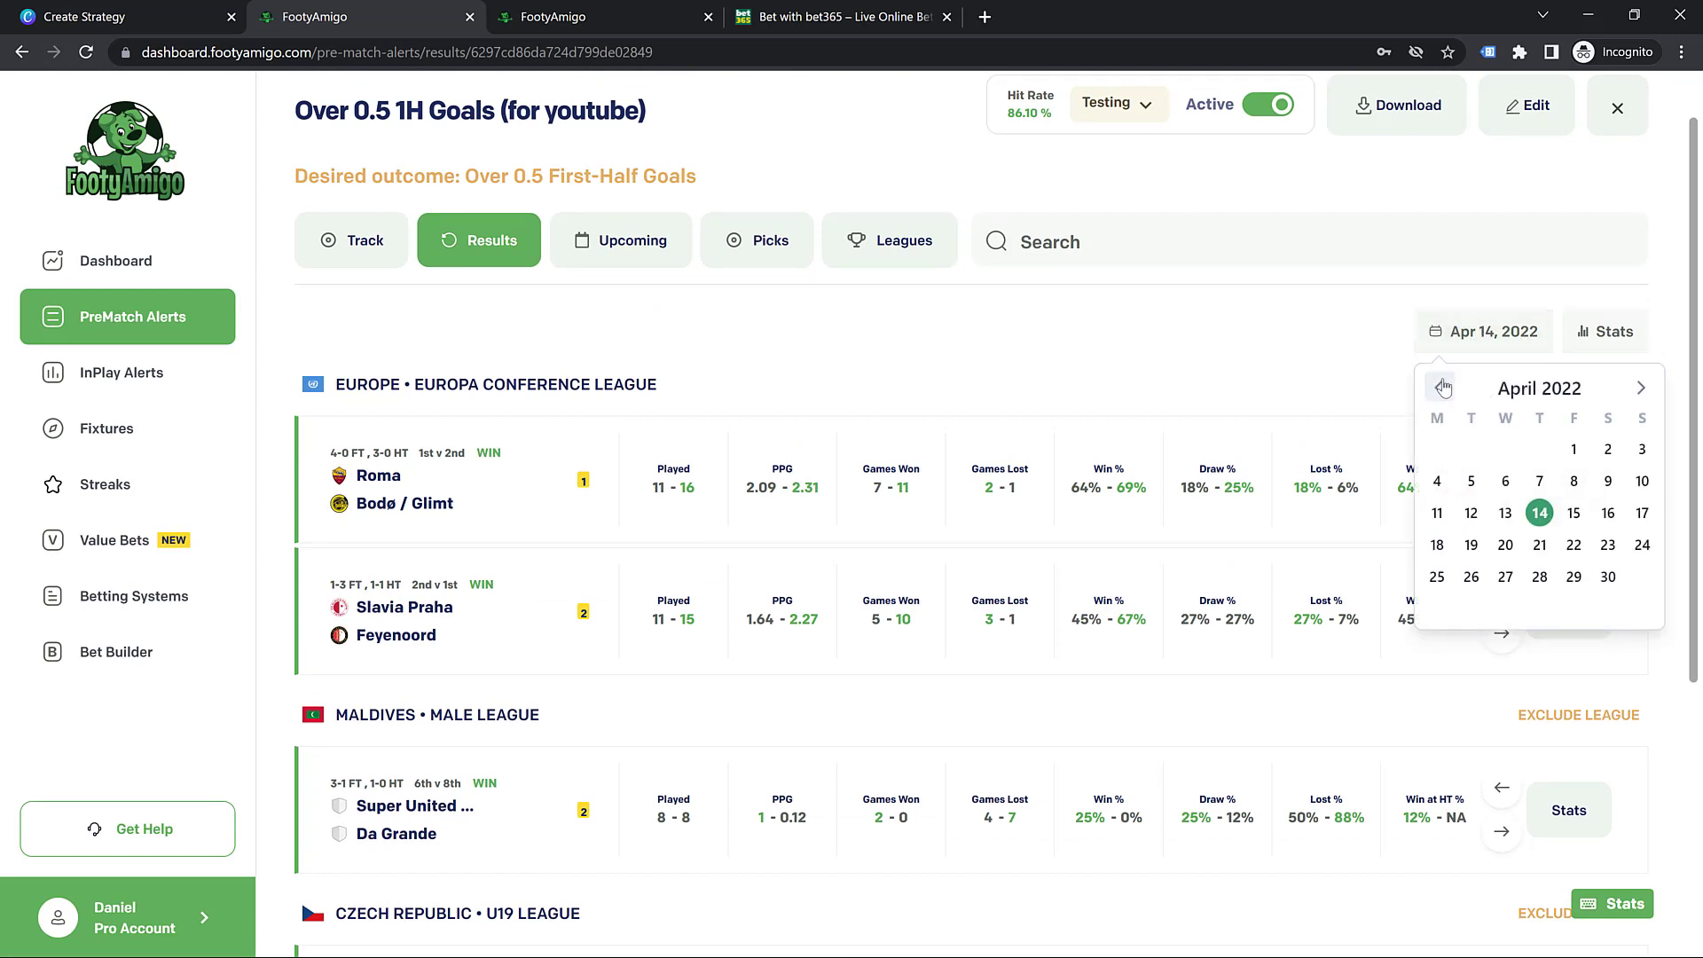
click(625, 324)
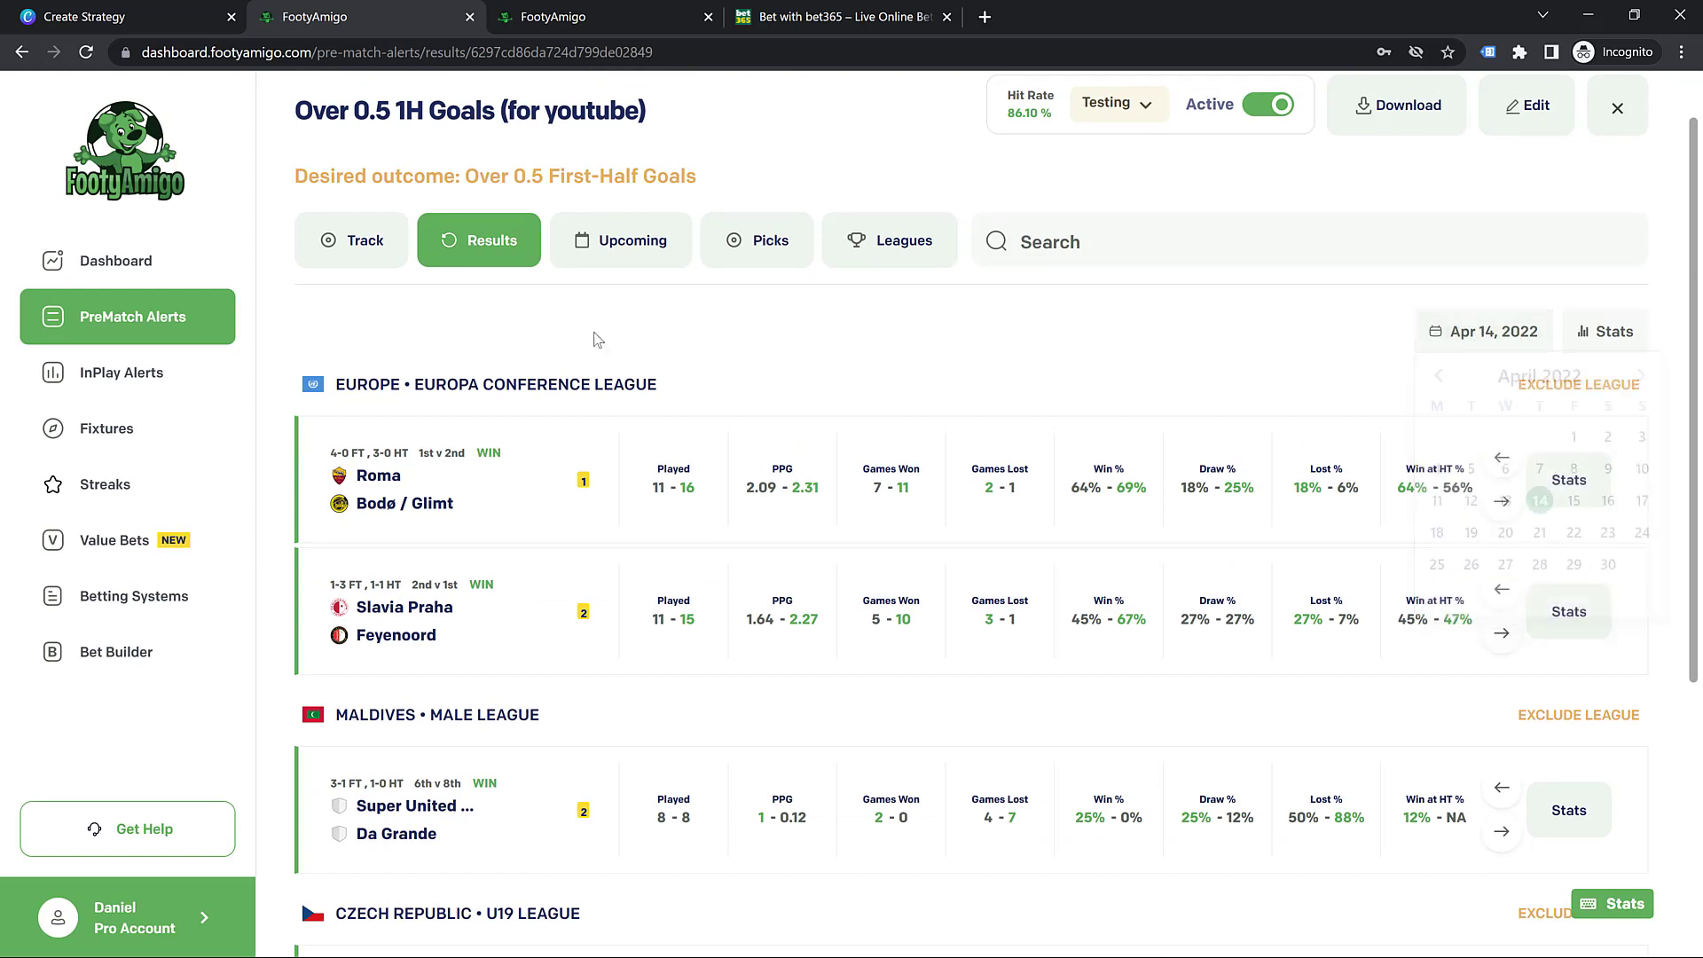
Check the strategy's 7-day performance with and without league exclusion, and view its automatic league exclusion settings.
click(352, 258)
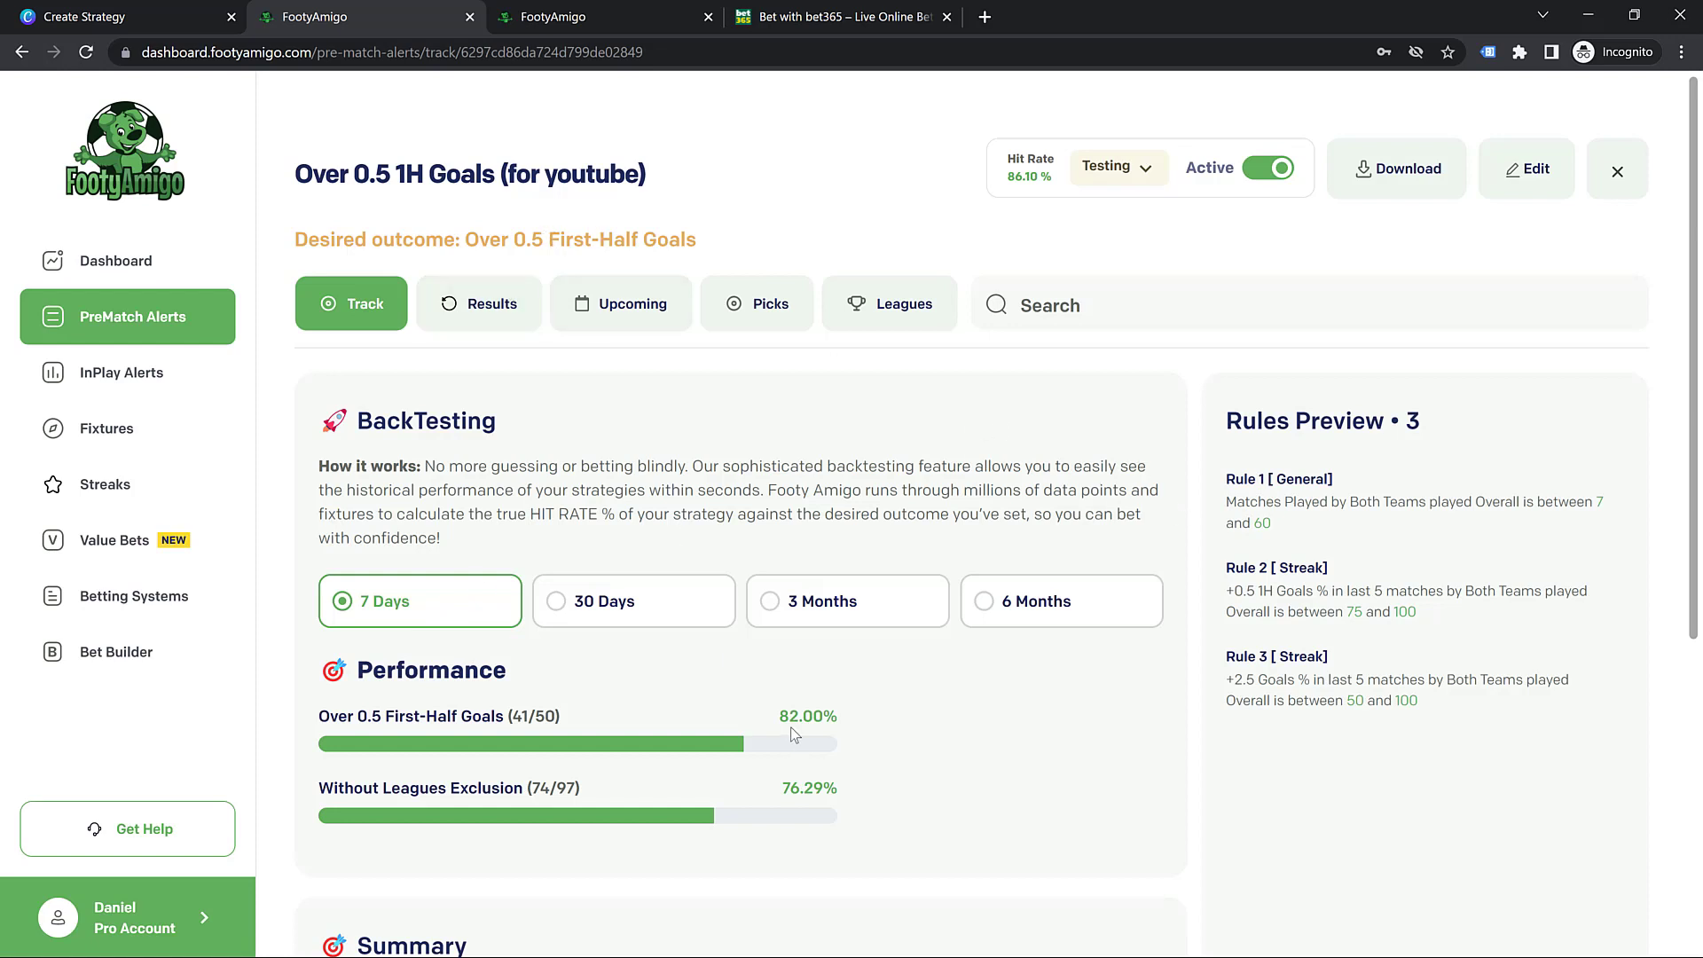
click(898, 310)
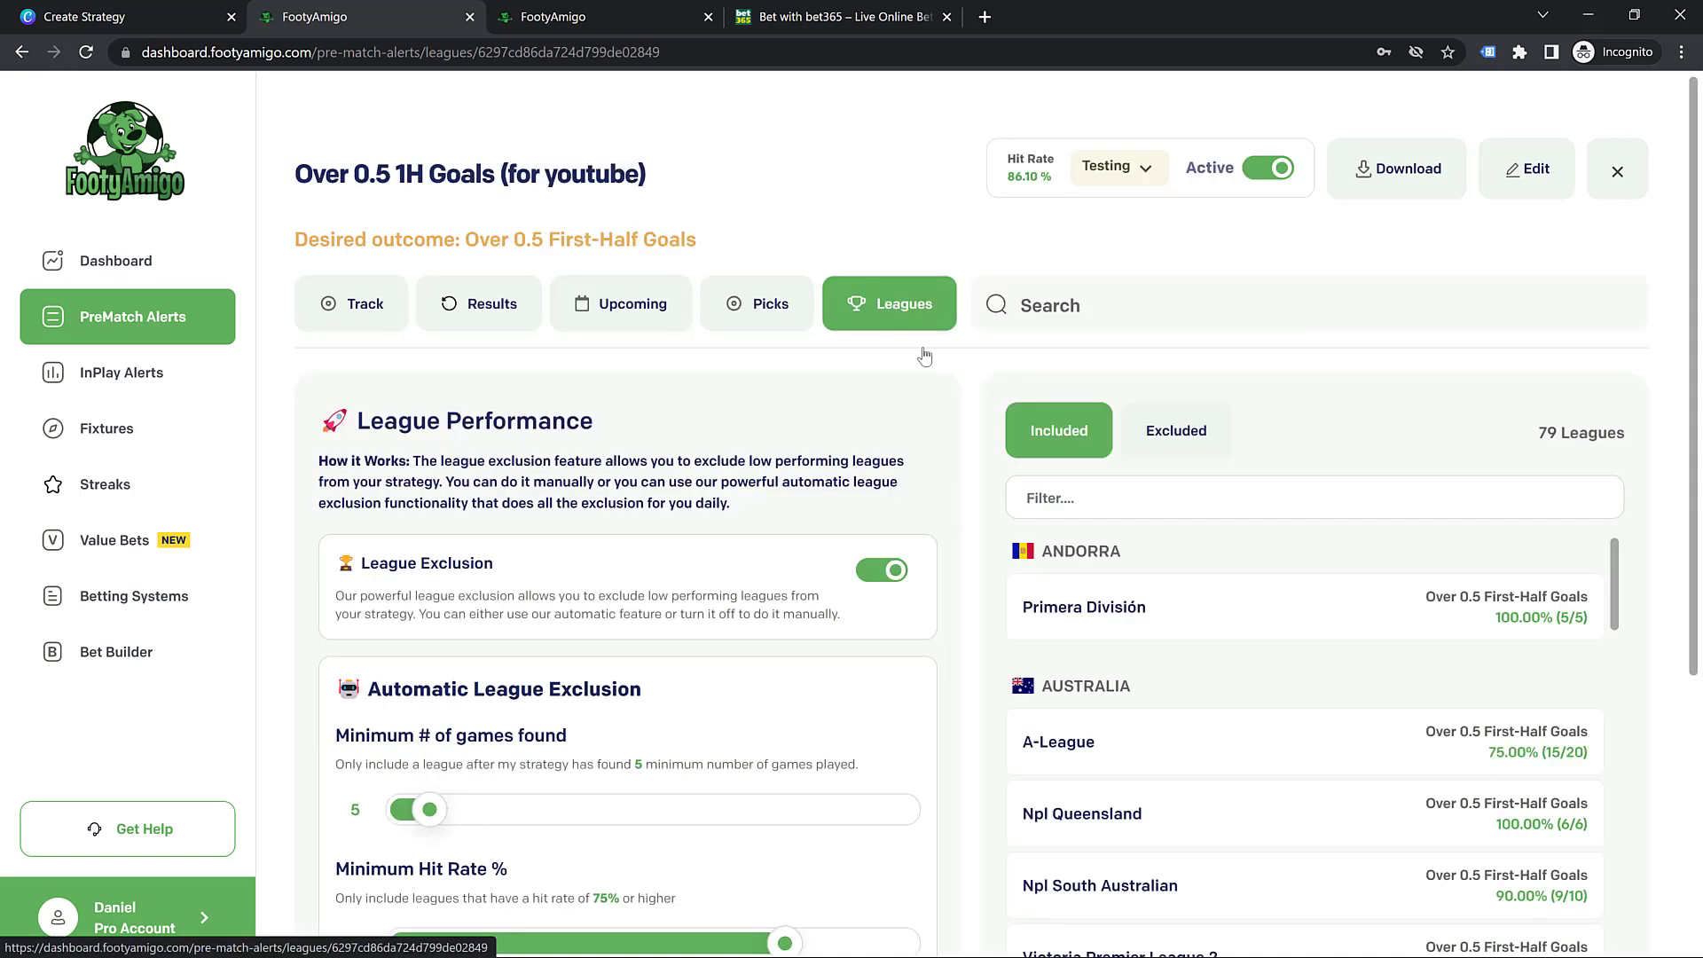
scroll(966, 439, down, 1)
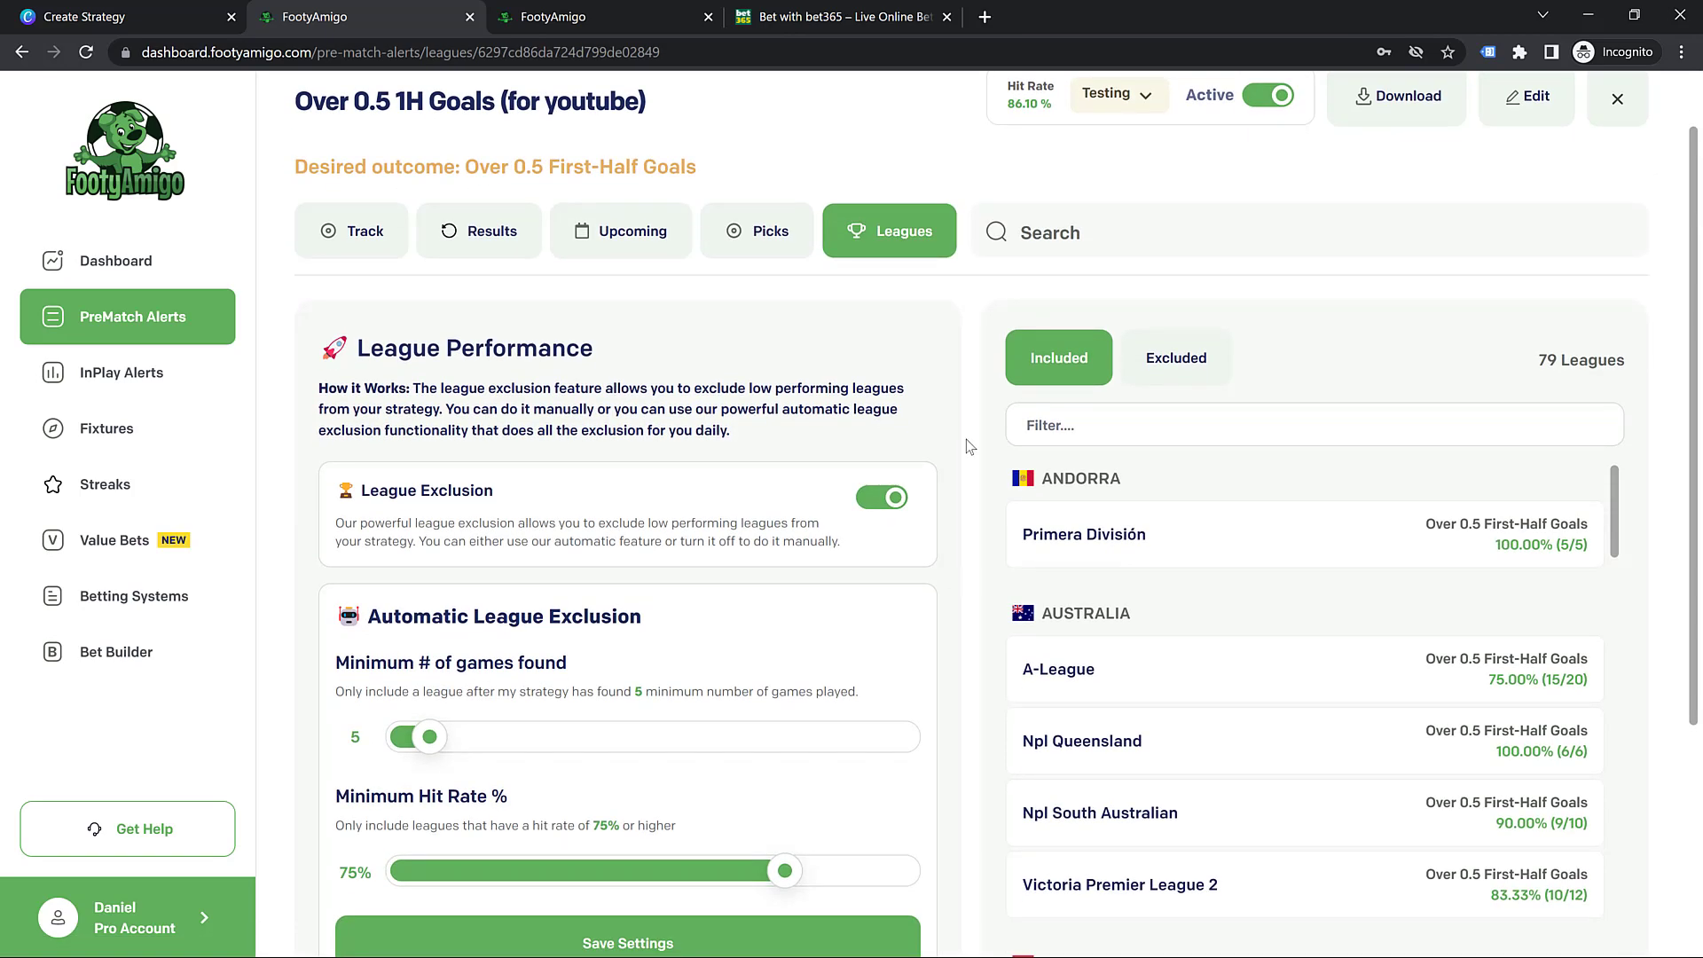
scroll(966, 439, down, 1)
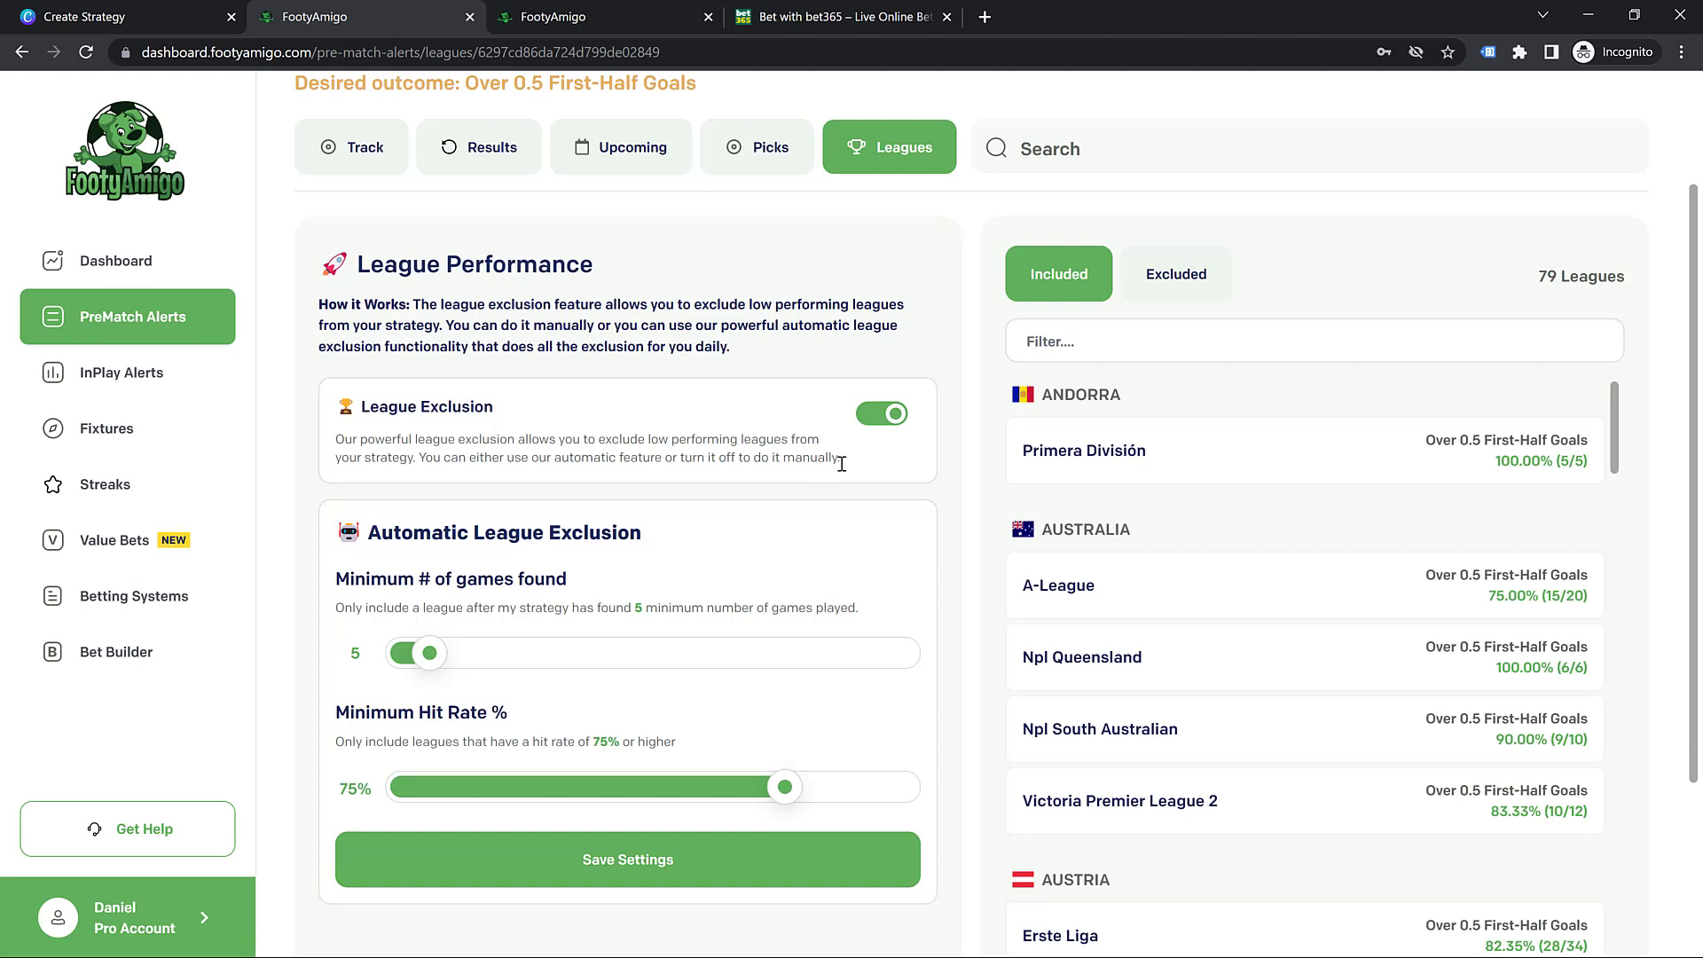
Examine the strategy's excluded leagues and its included leagues with their Over 0.5 First-Half Goals hit rates.
click(1171, 282)
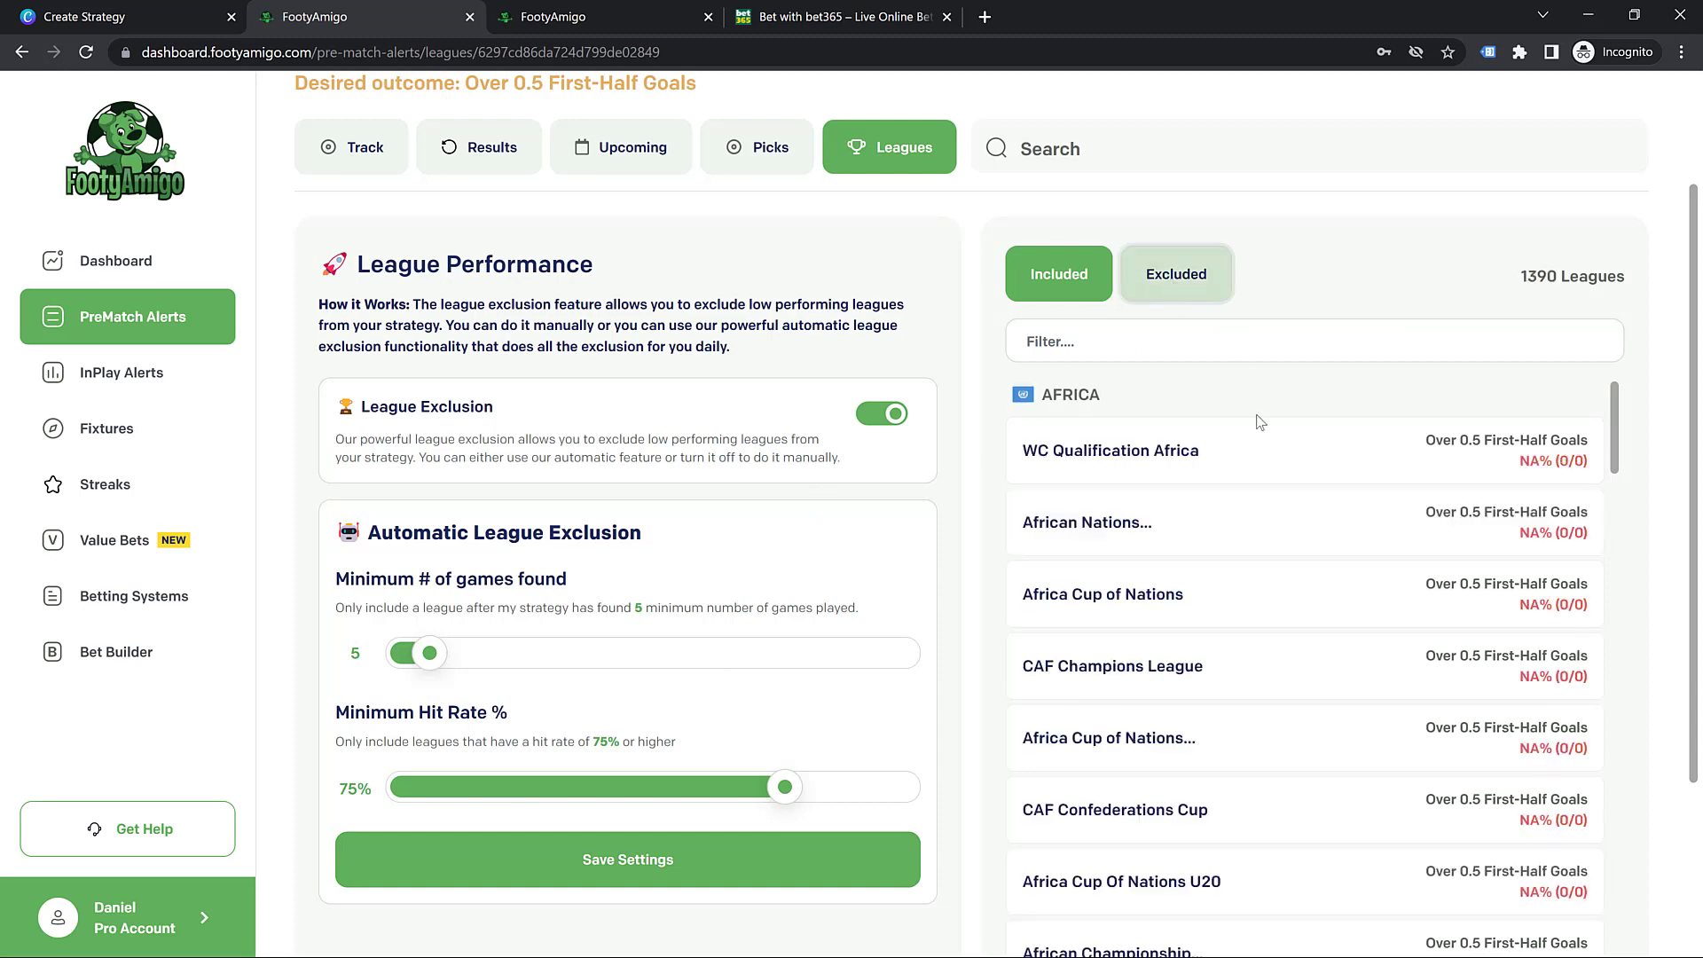
scroll(1261, 452, down, 10)
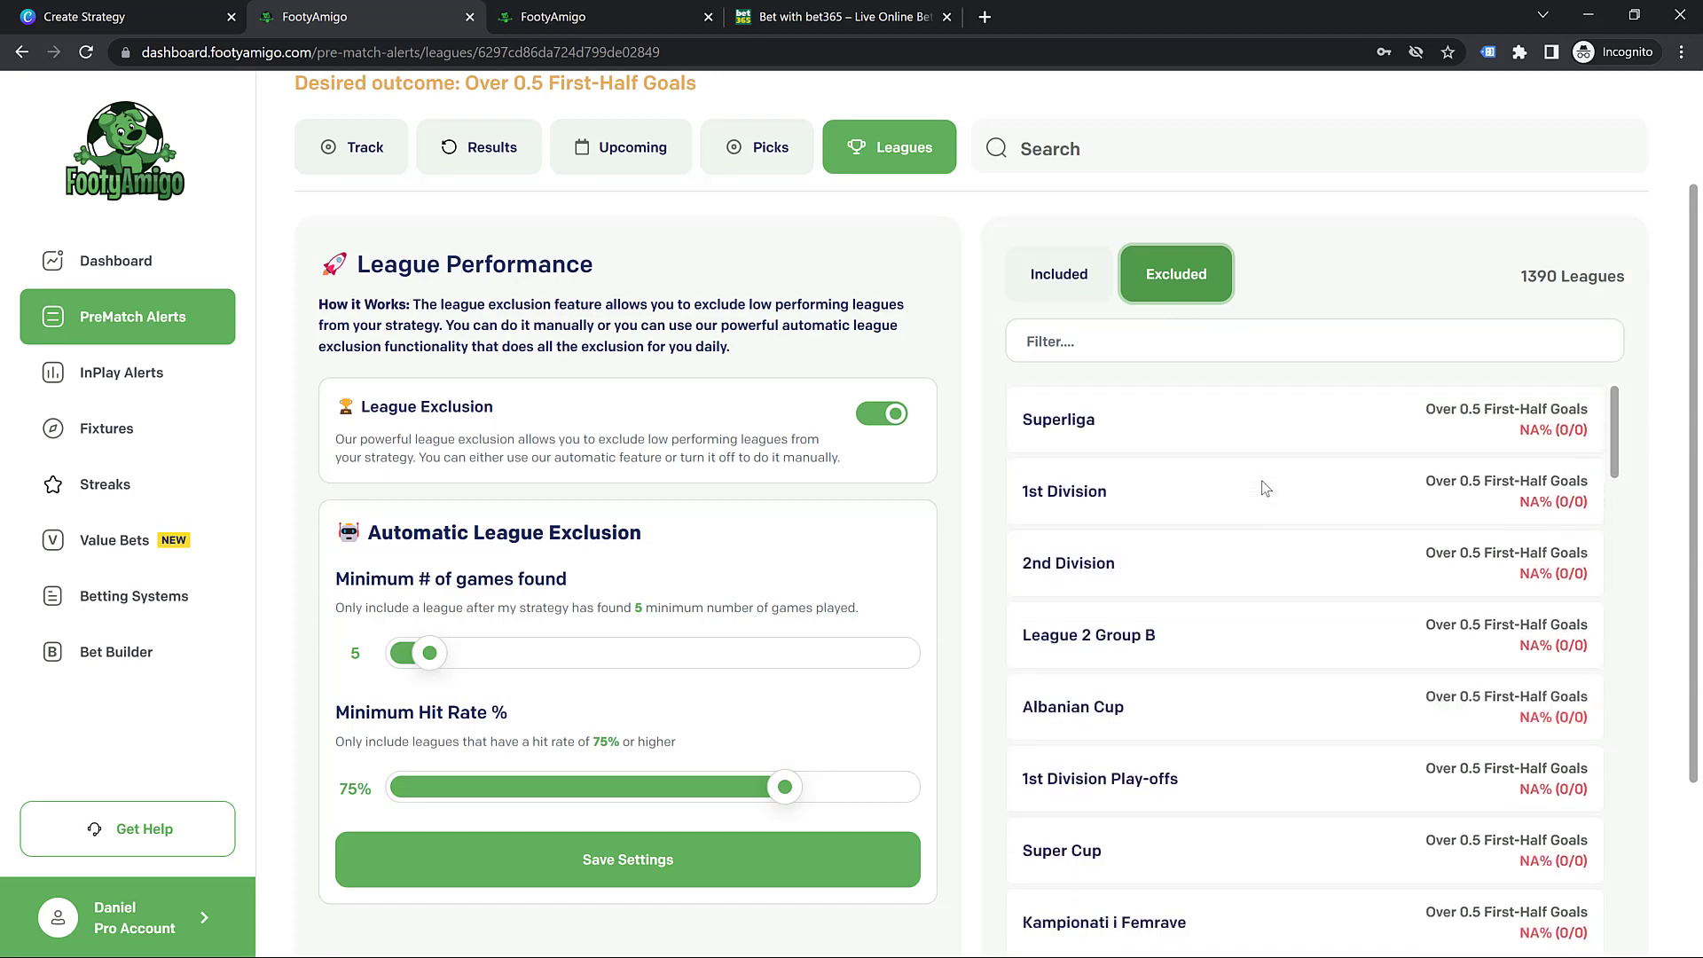
scroll(1155, 482, down, 6)
click(1064, 275)
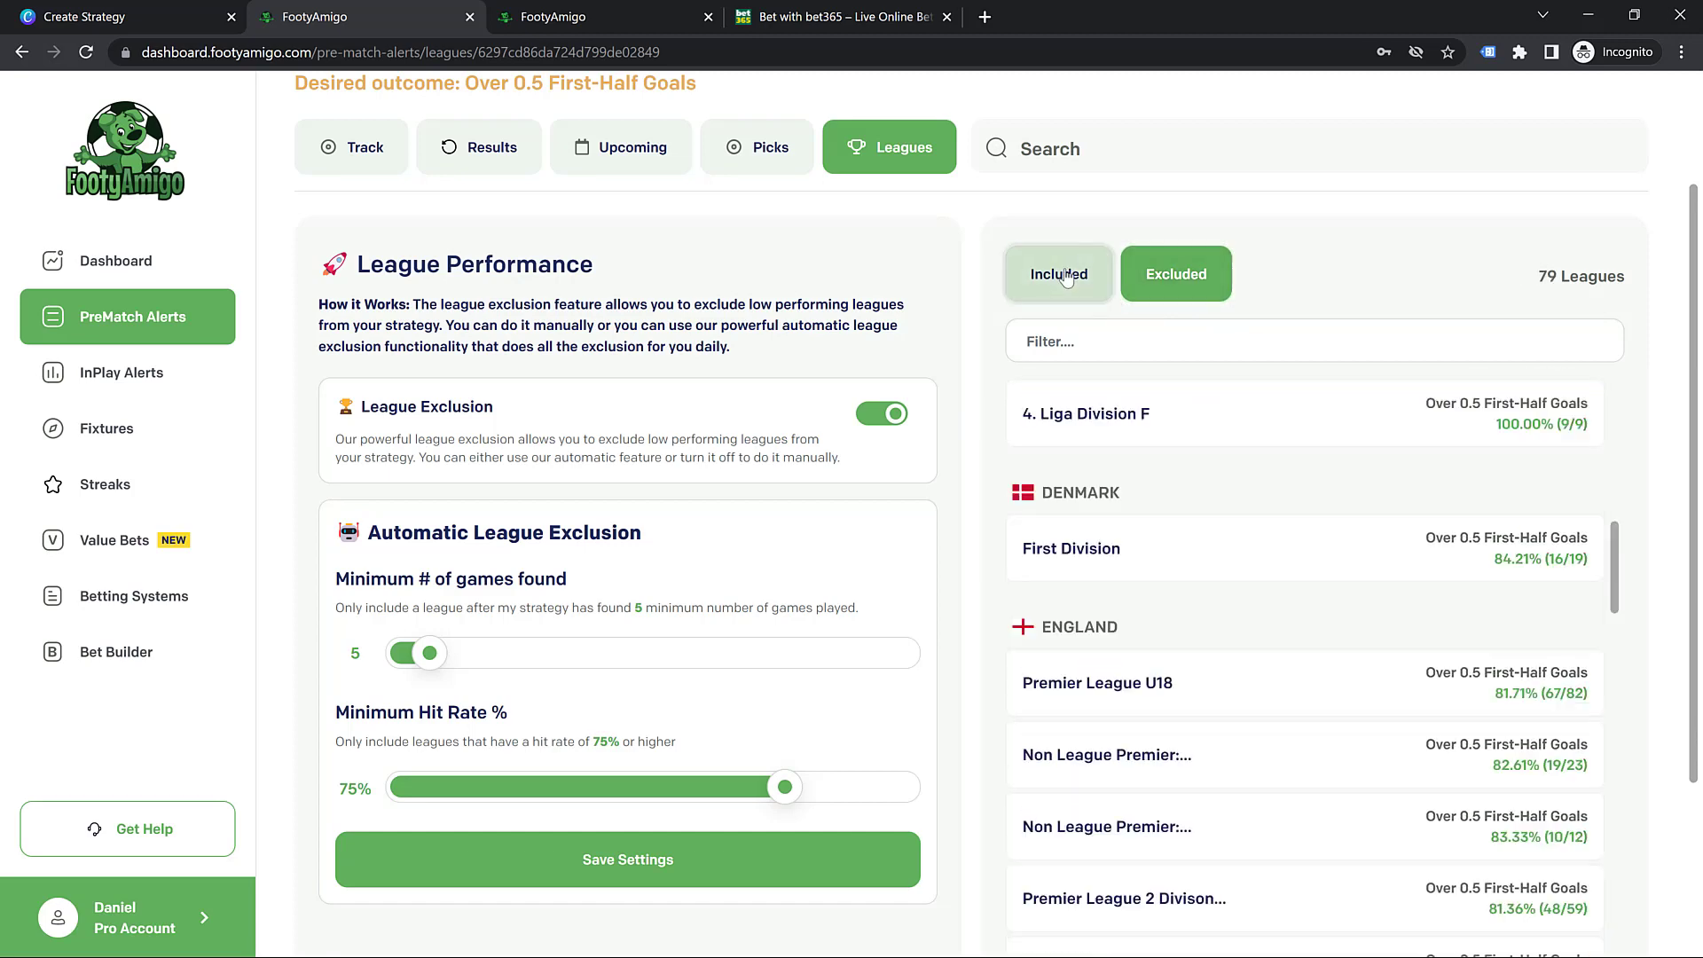
scroll(1177, 519, down, 6)
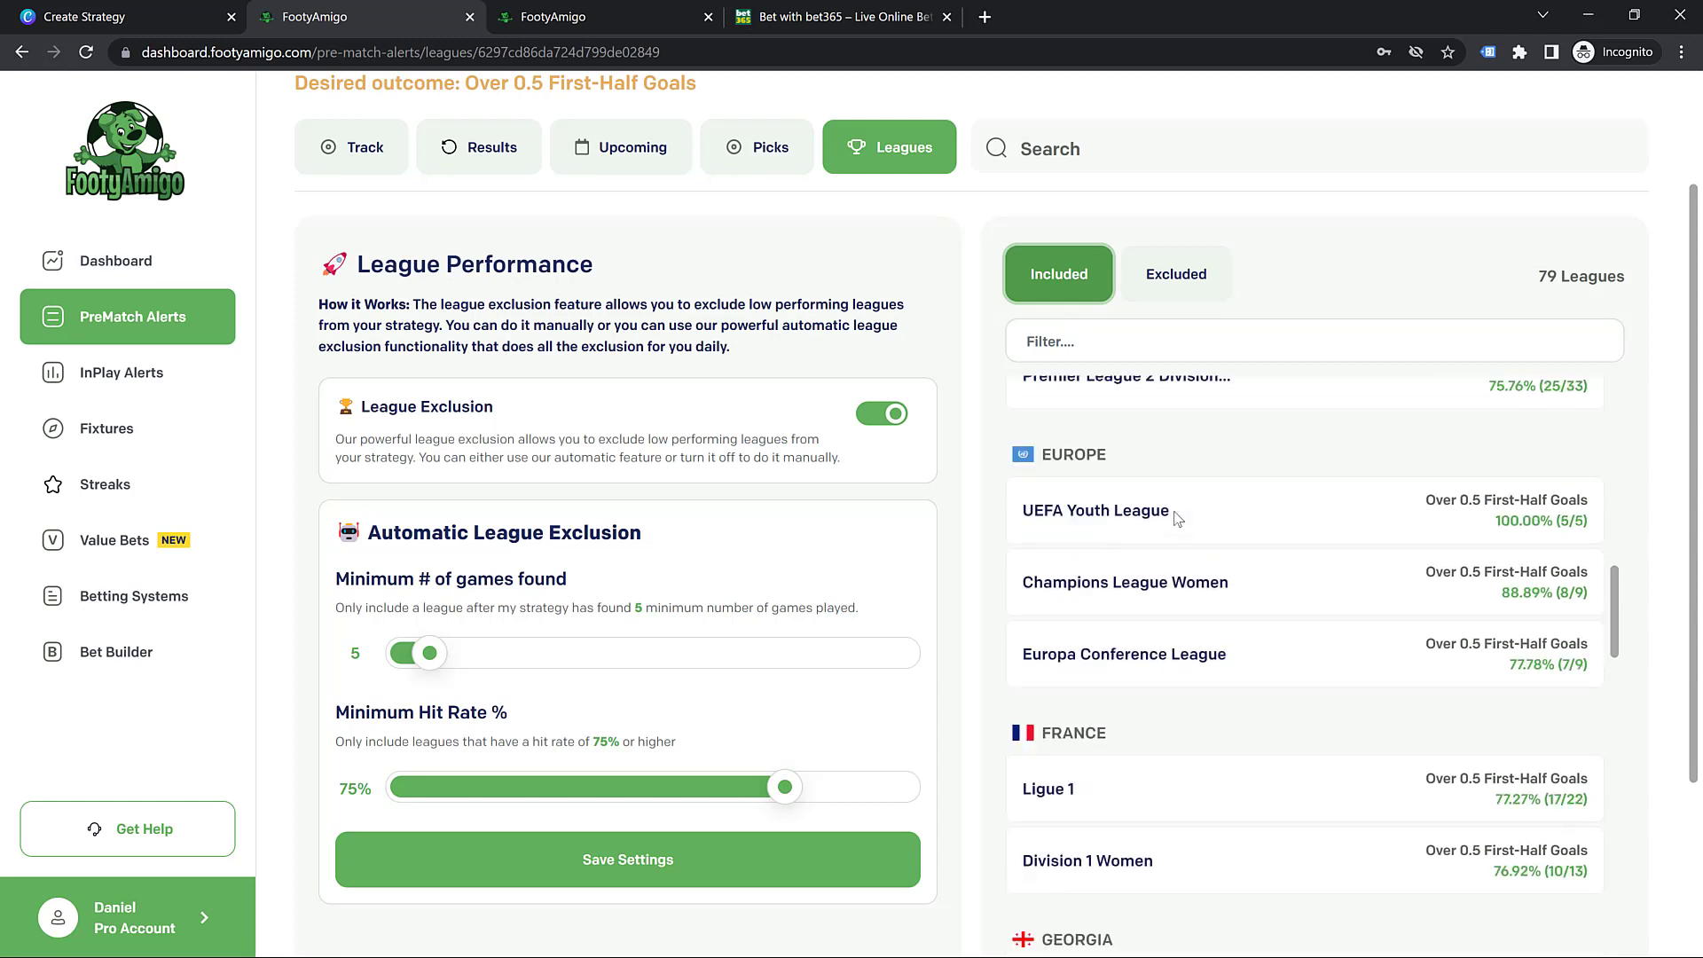
scroll(1177, 519, down, 4)
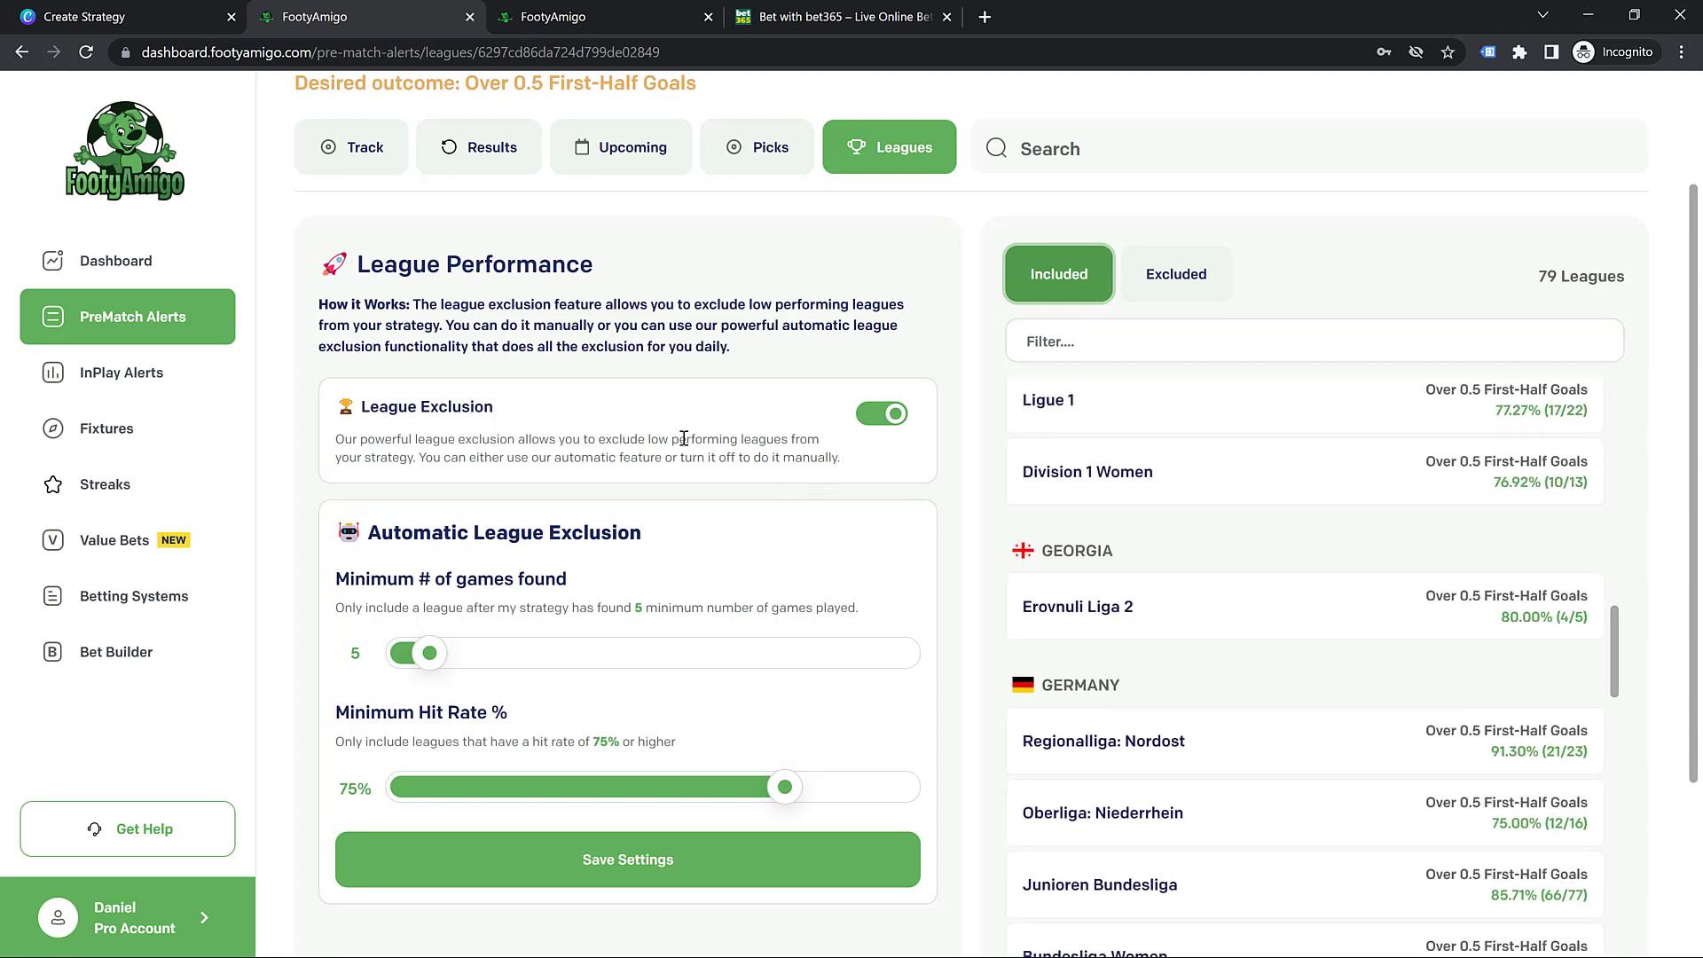
scroll(683, 438, up, 2)
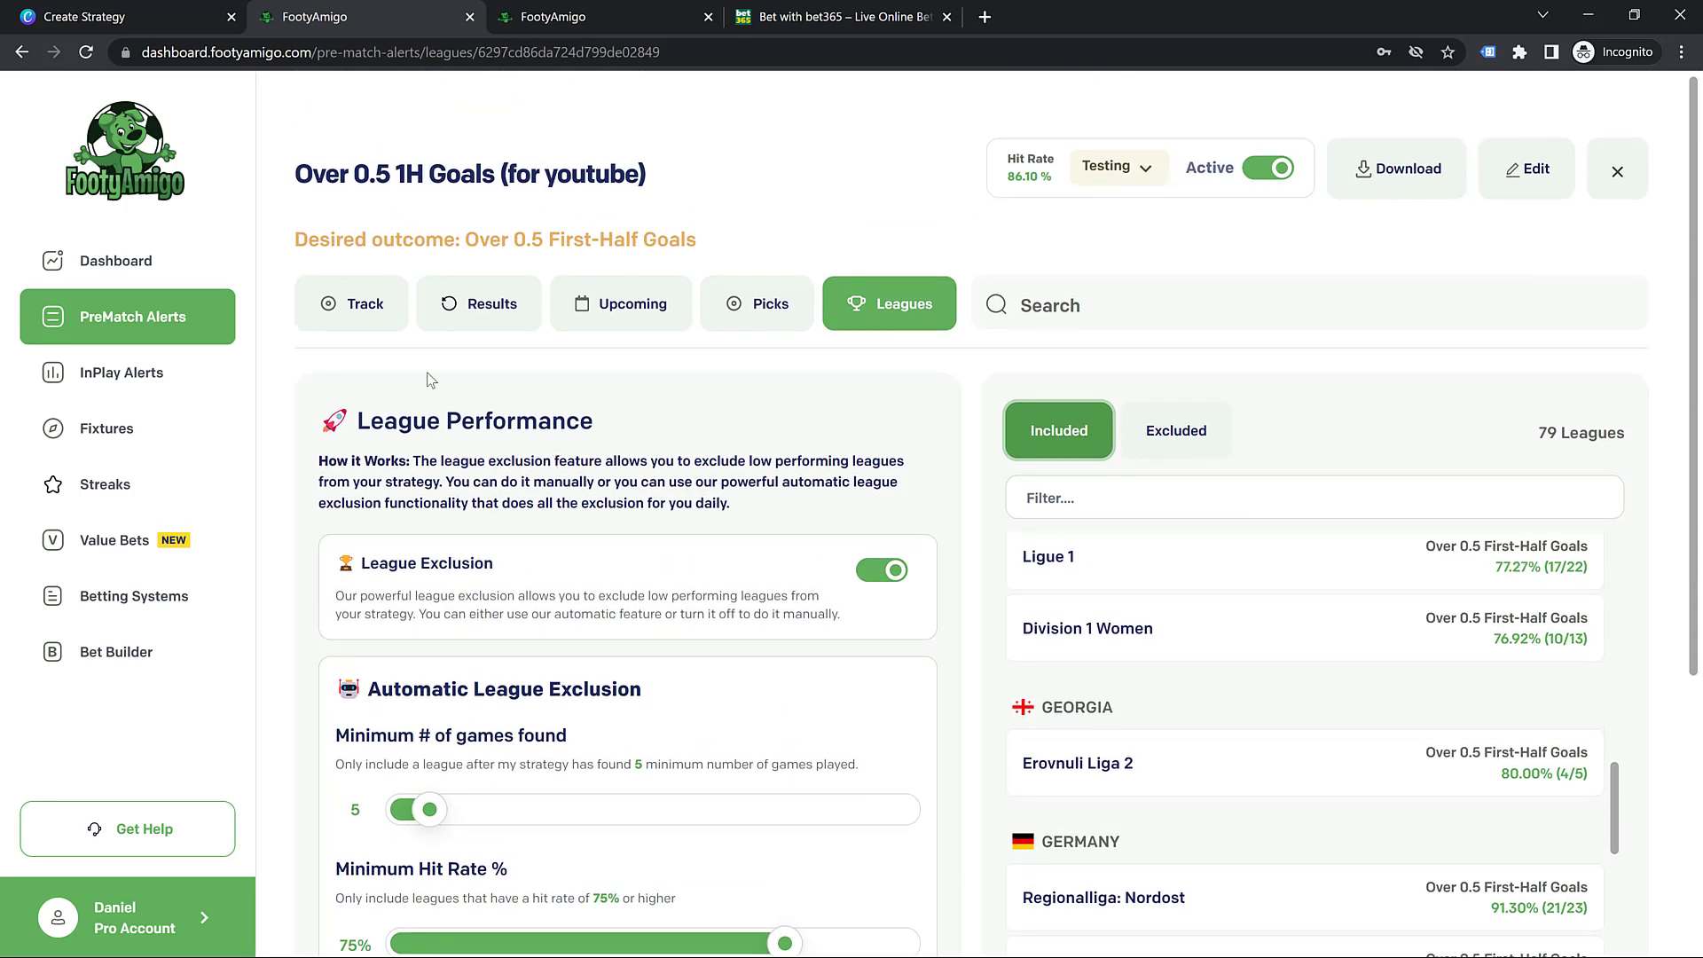
Reopen the Over 0.5 1H Goals (for youtube) tracking page from the pre-match alerts list and compare its 30-day and 7-day performance.
click(371, 308)
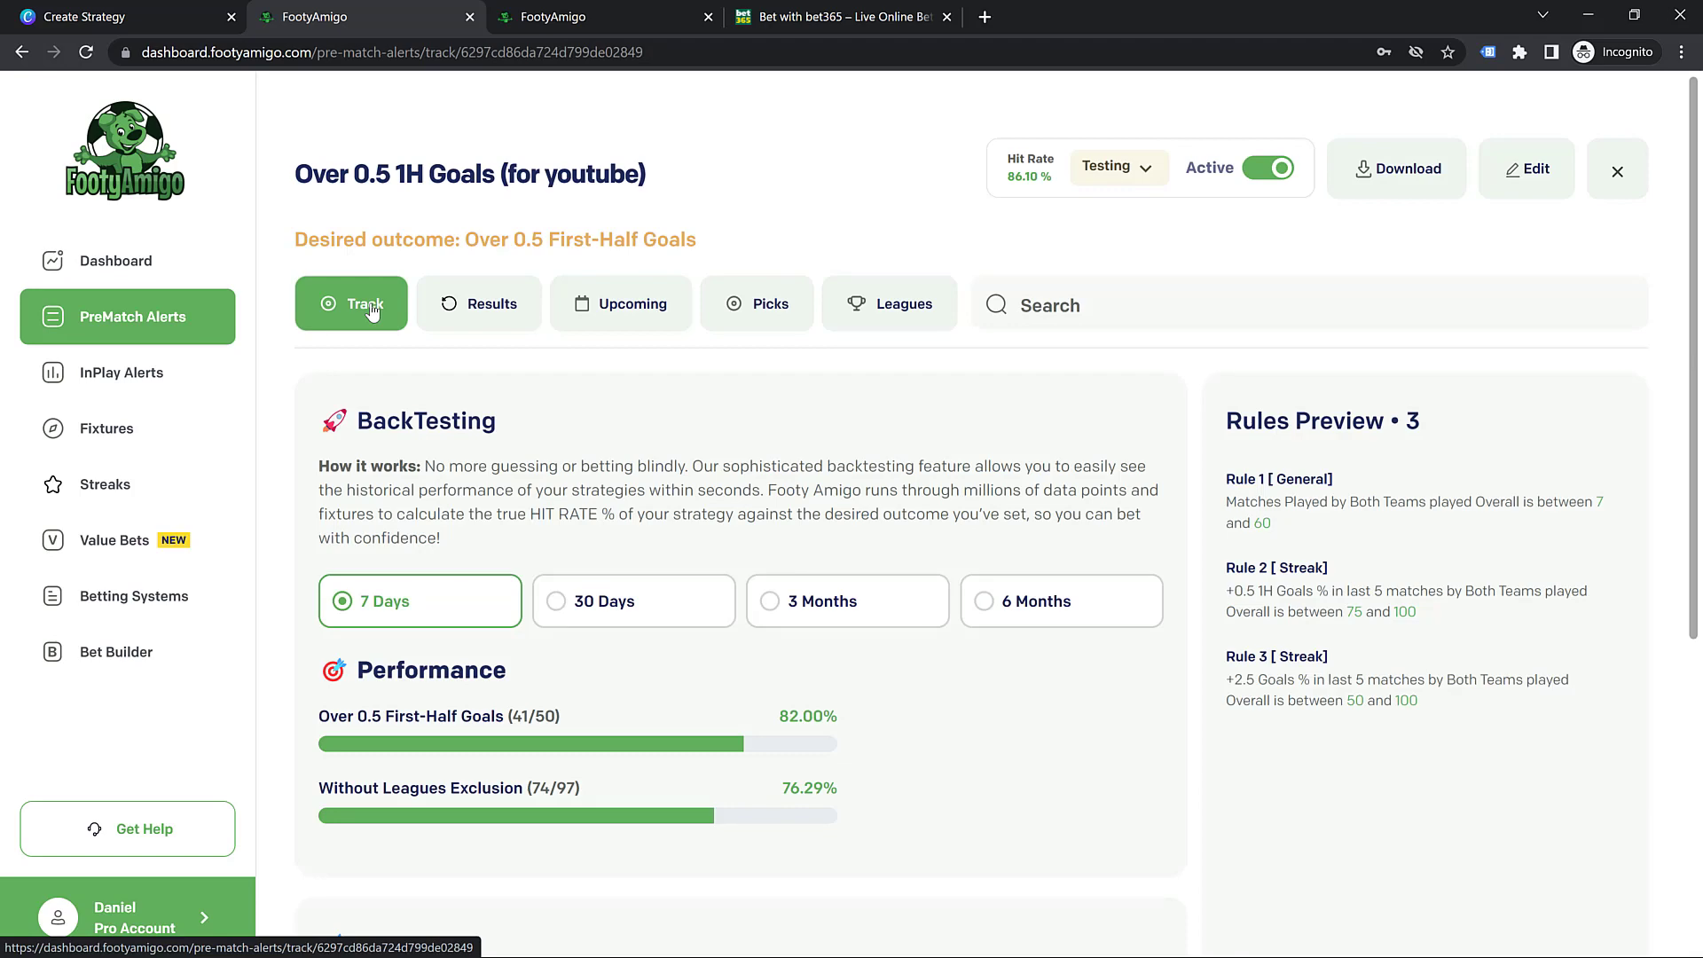
click(133, 318)
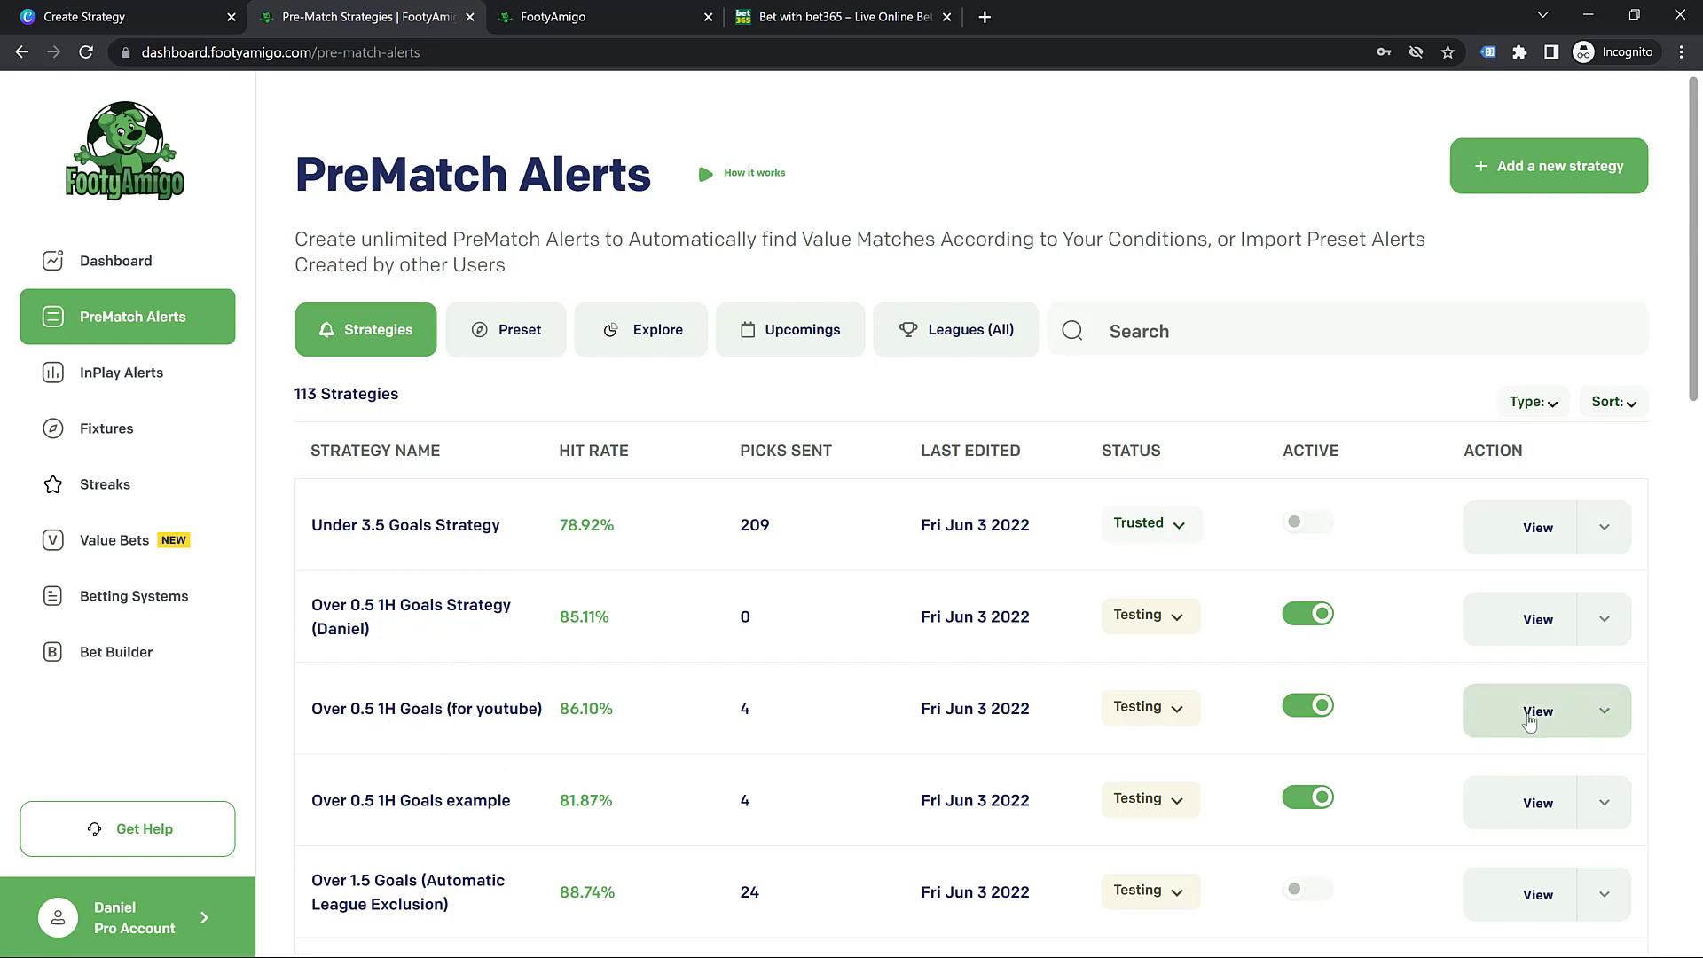
click(1614, 709)
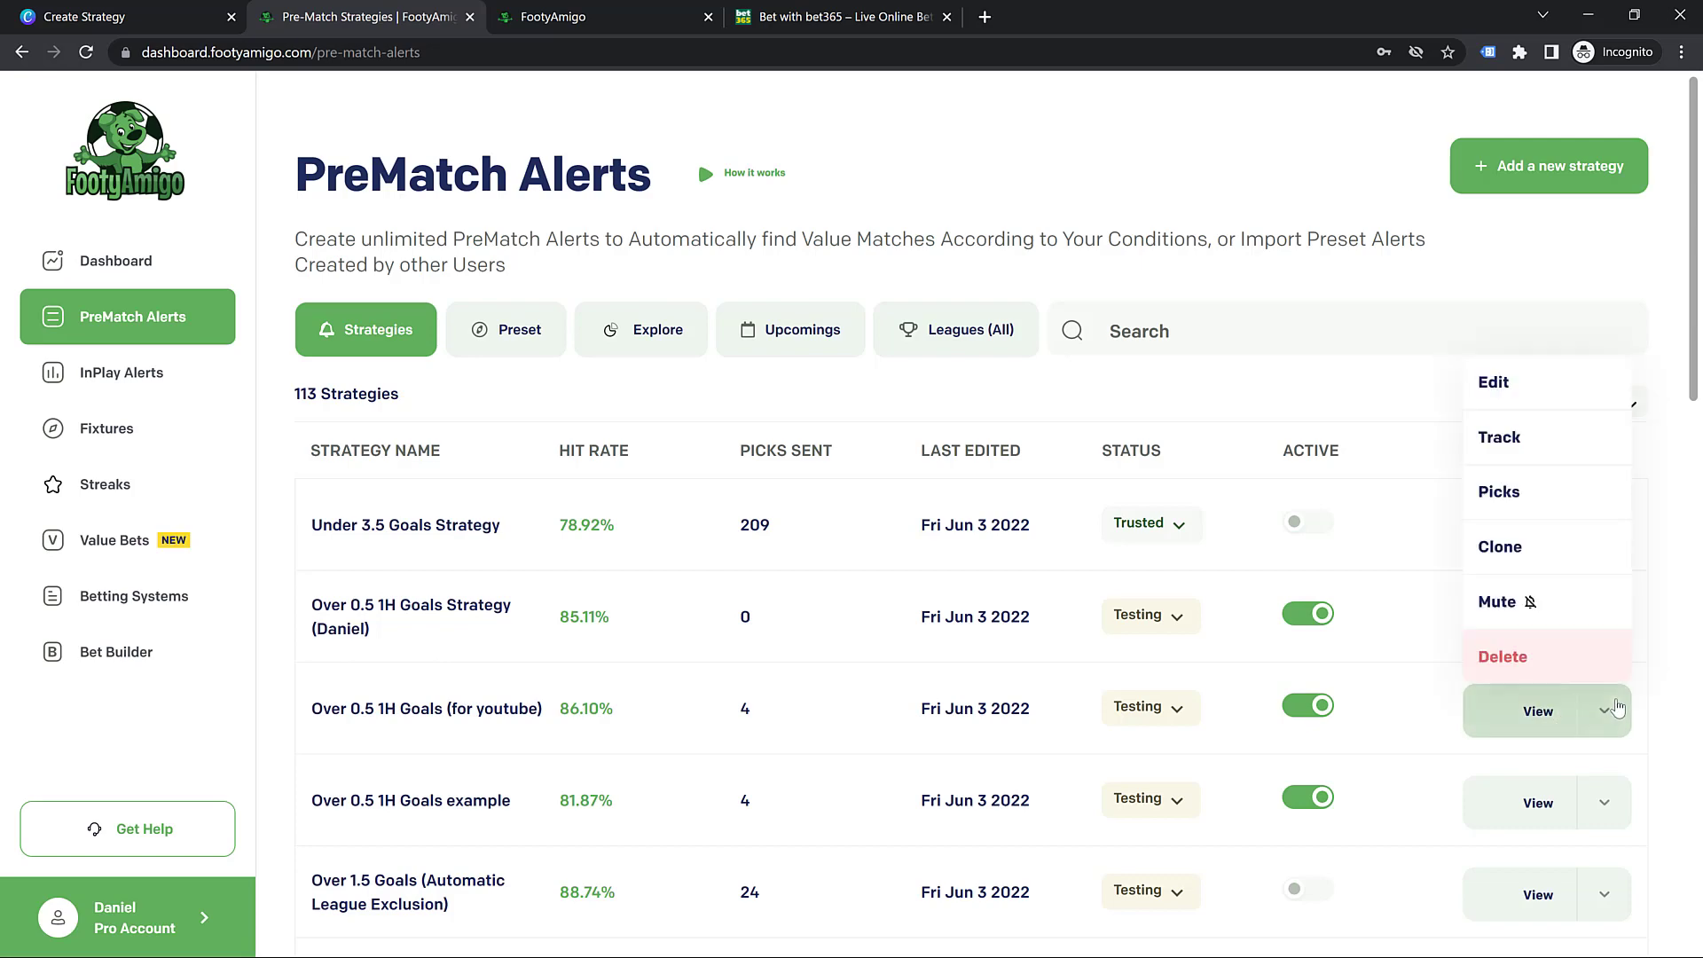
click(1522, 452)
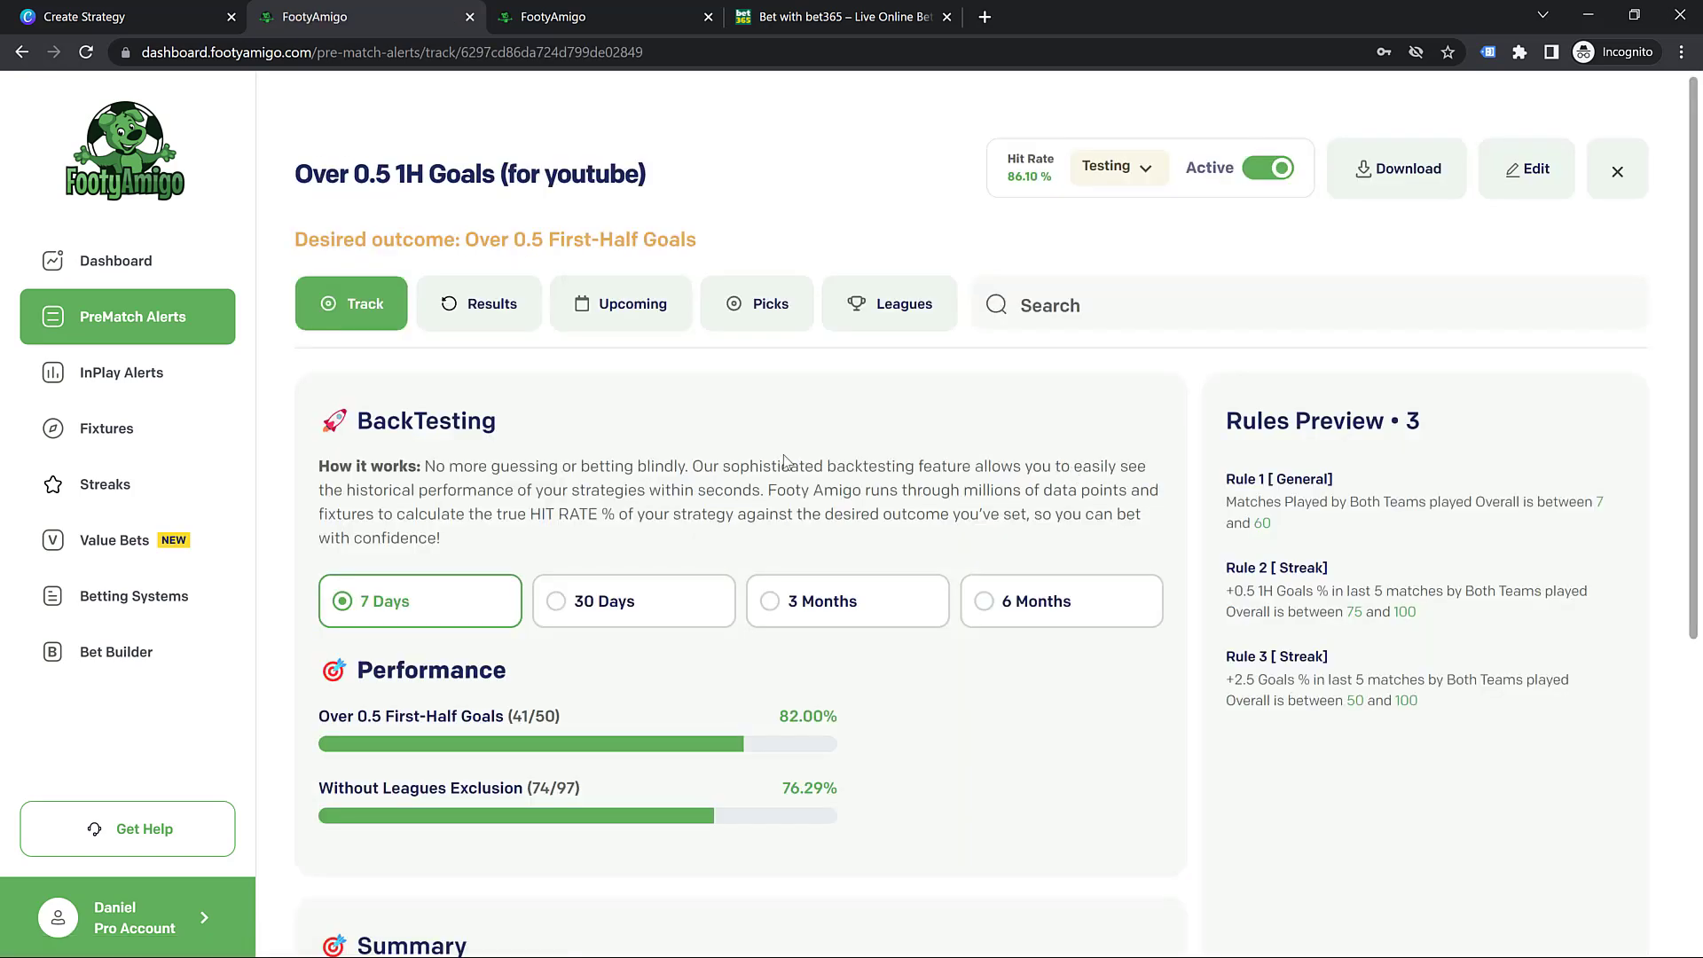
click(690, 595)
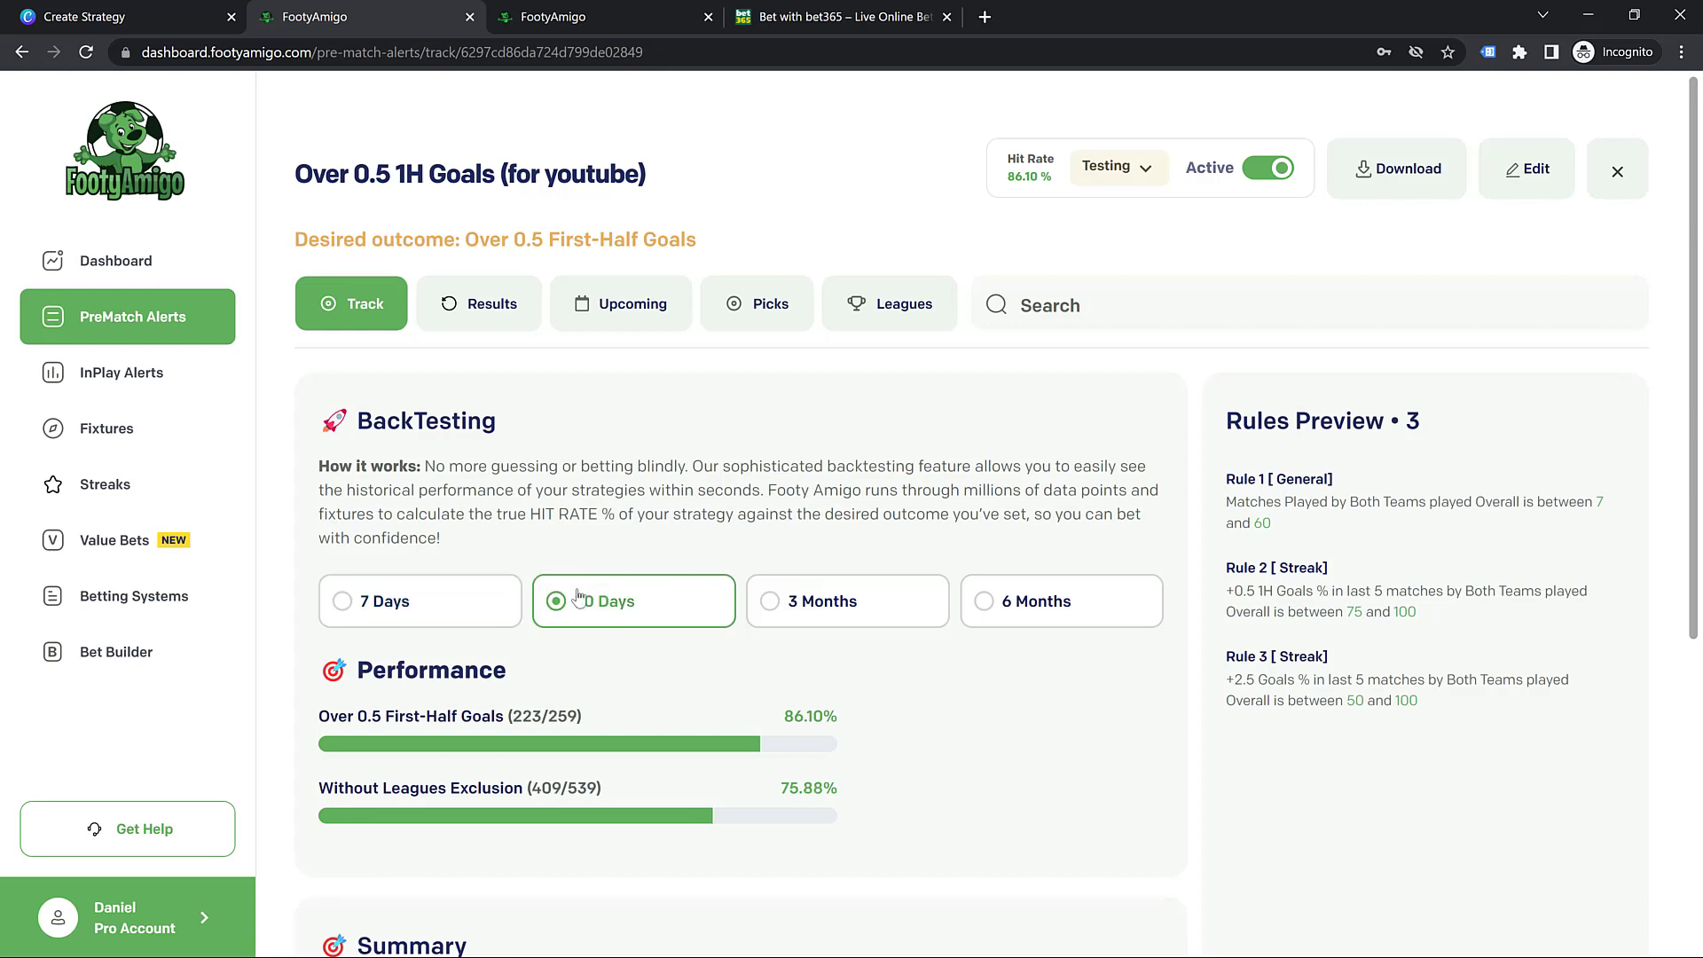
click(439, 608)
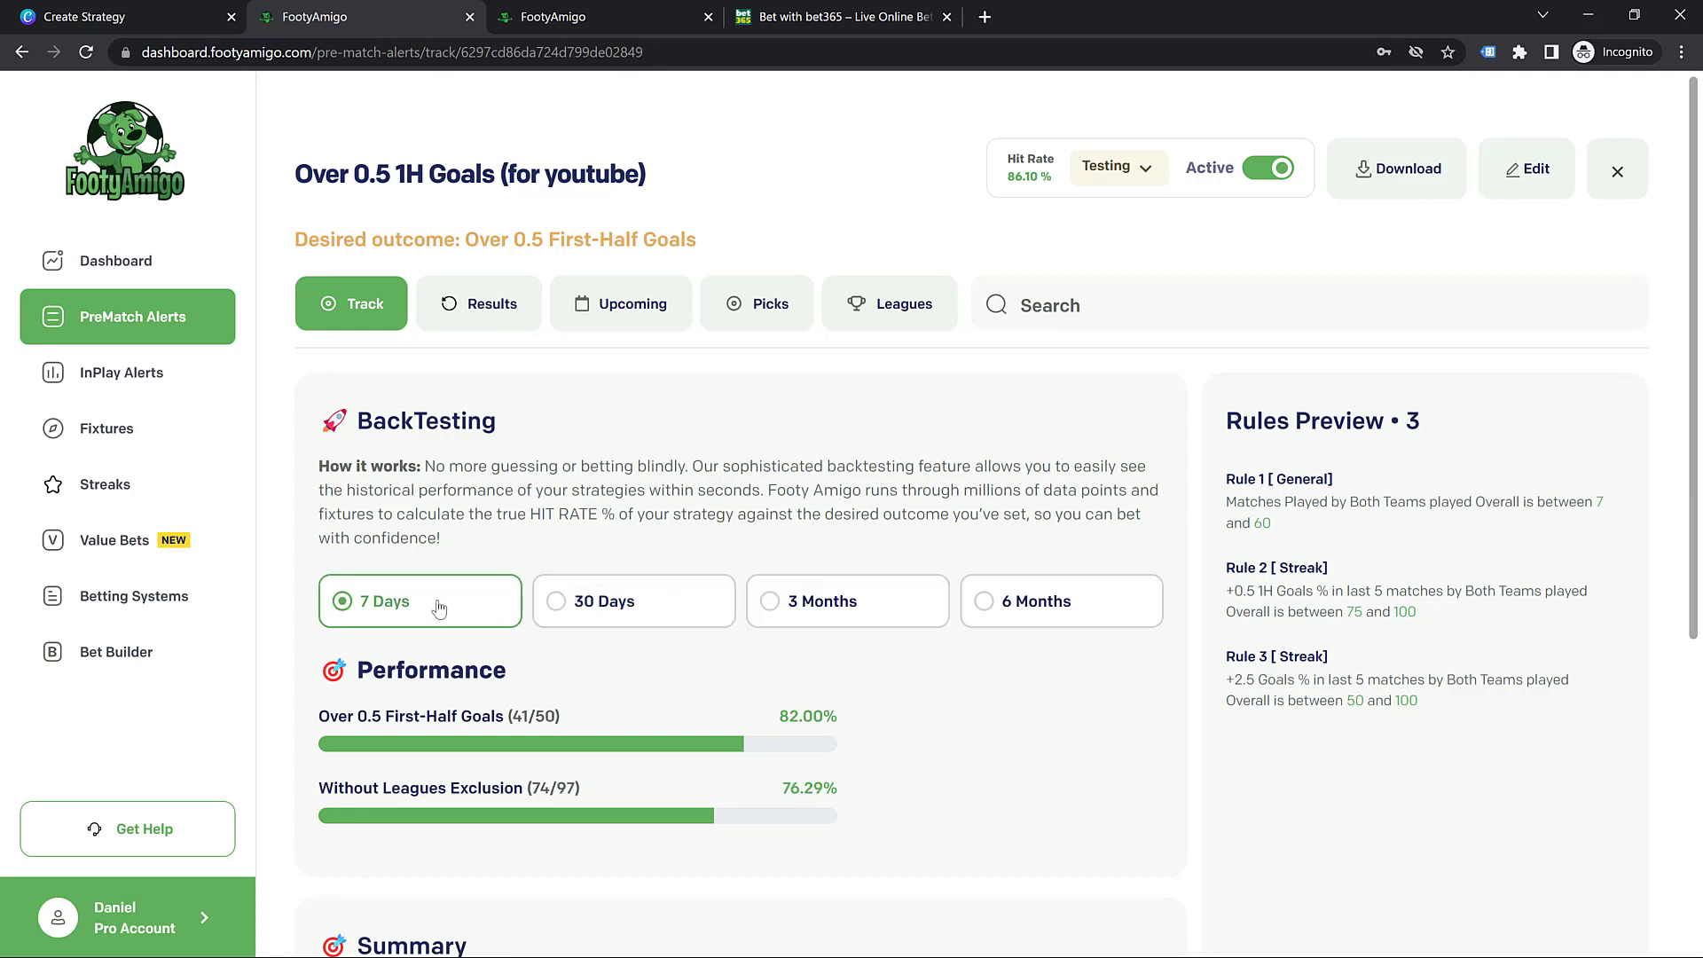
Return to the Under 3.5 Goals Strategy's tracking page in the other browser tab.
click(634, 16)
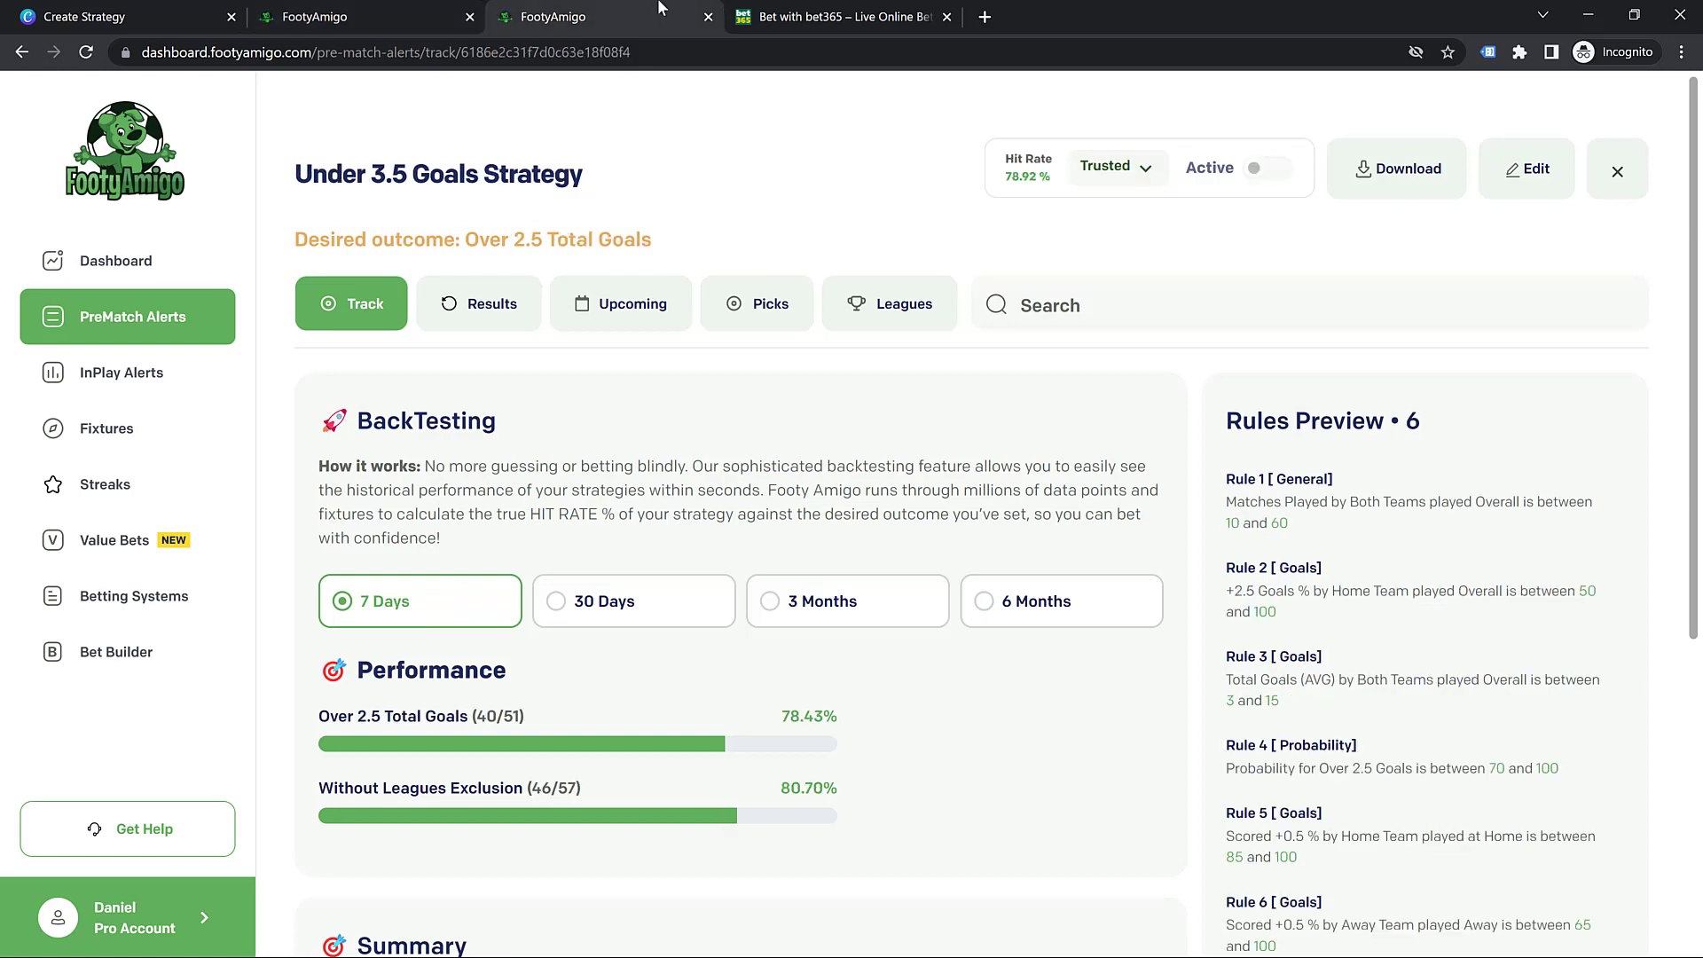